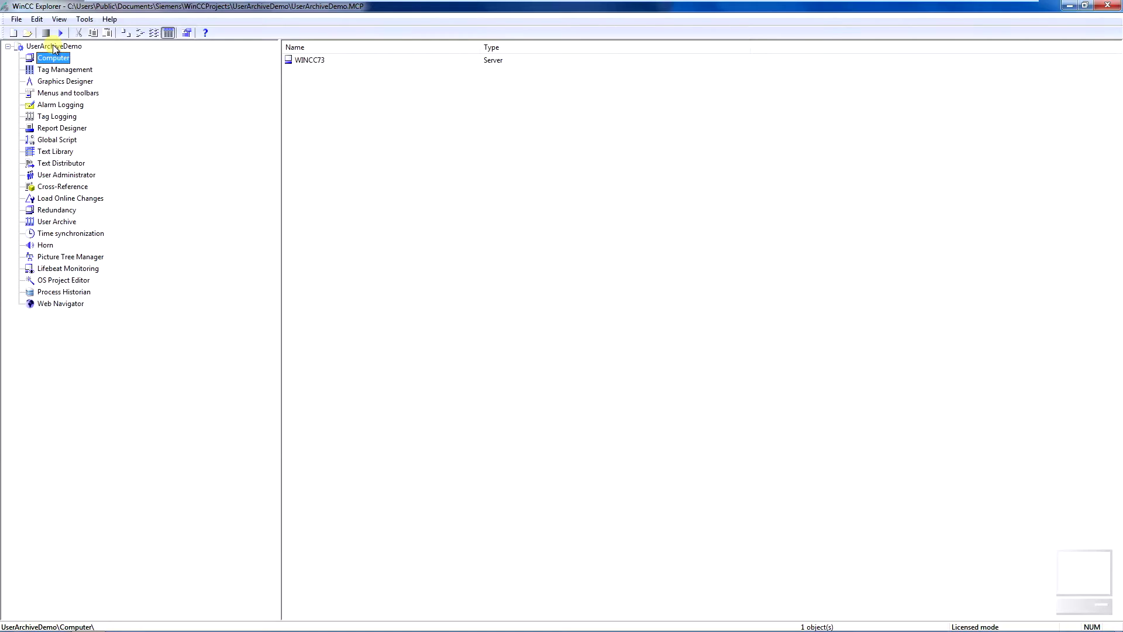
- Enable User Archive in computer WINCC73's startup list, then open the User Archive editor
{"action": "left_click", "coordinate": [66, 57]}
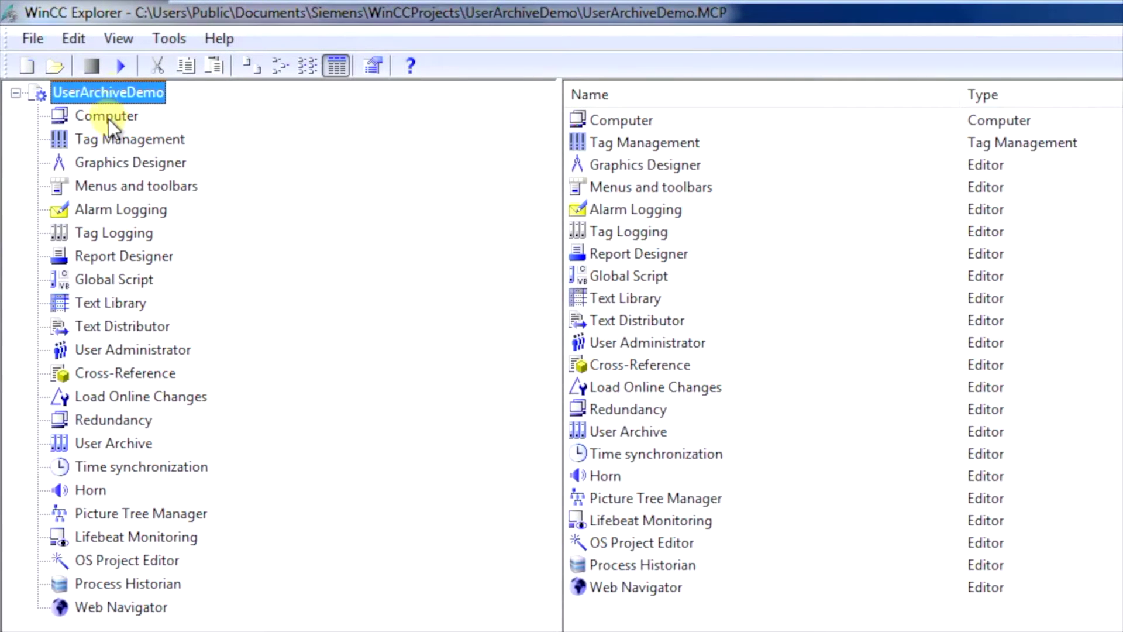
{"action": "left_click", "coordinate": [106, 117]}
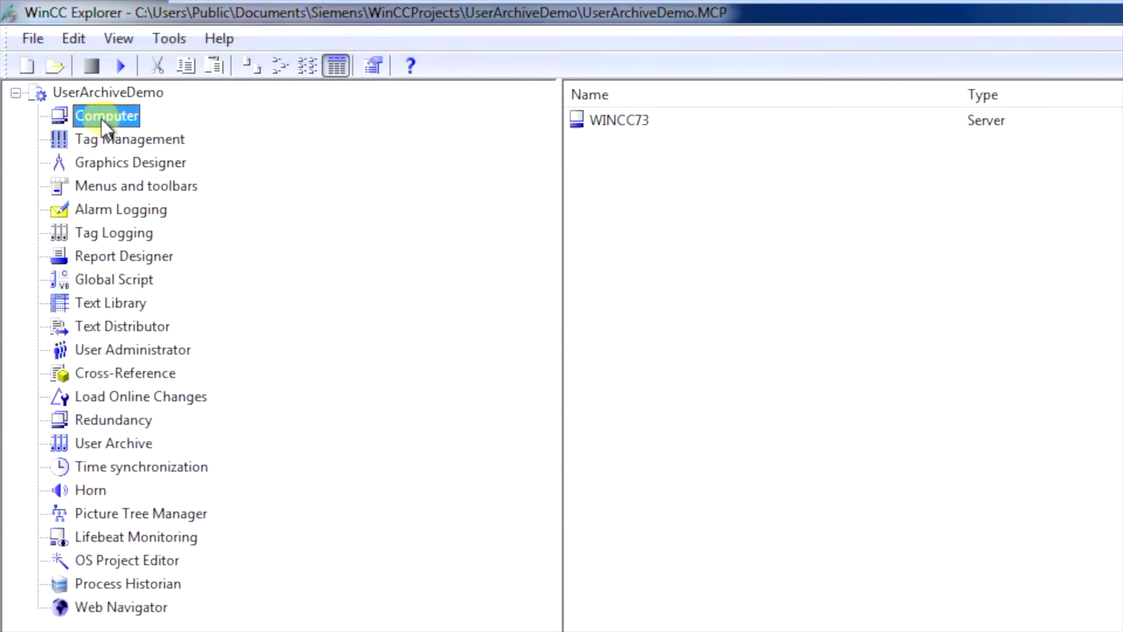
{"action": "right_click", "coordinate": [94, 114]}
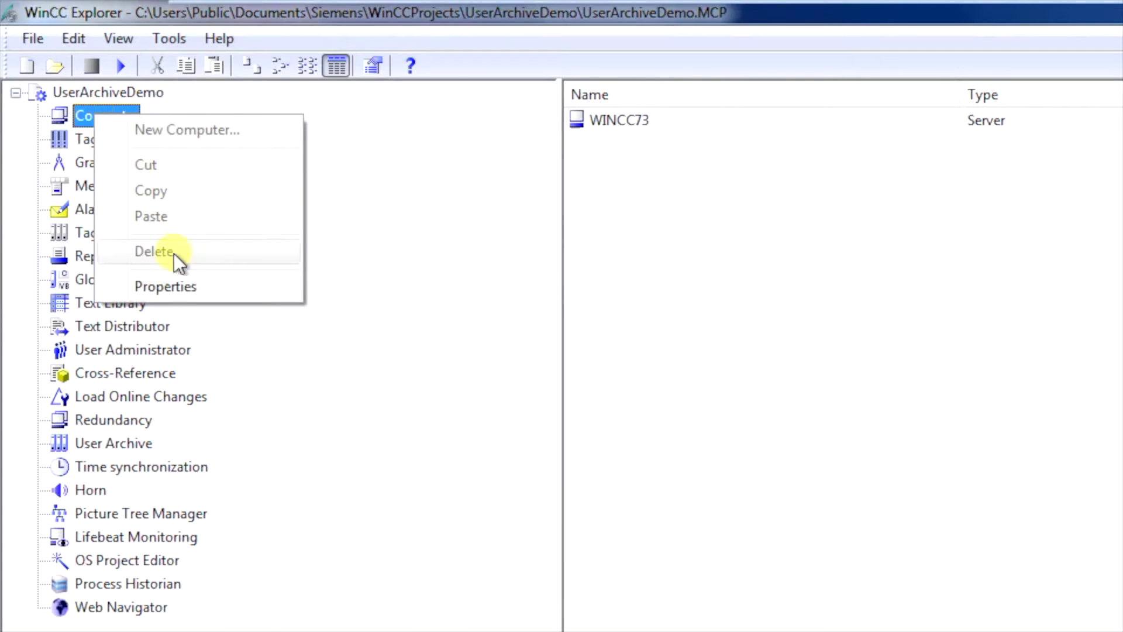
{"action": "left_click", "coordinate": [171, 285]}
{"action": "left_click", "coordinate": [922, 505]}
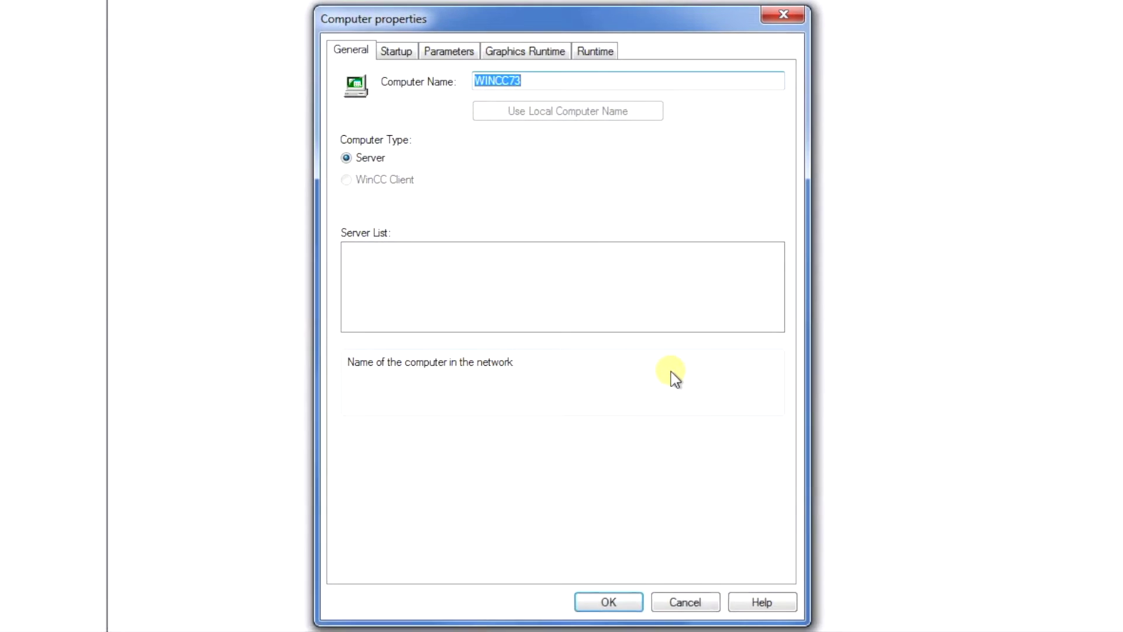
{"action": "left_click", "coordinate": [397, 52]}
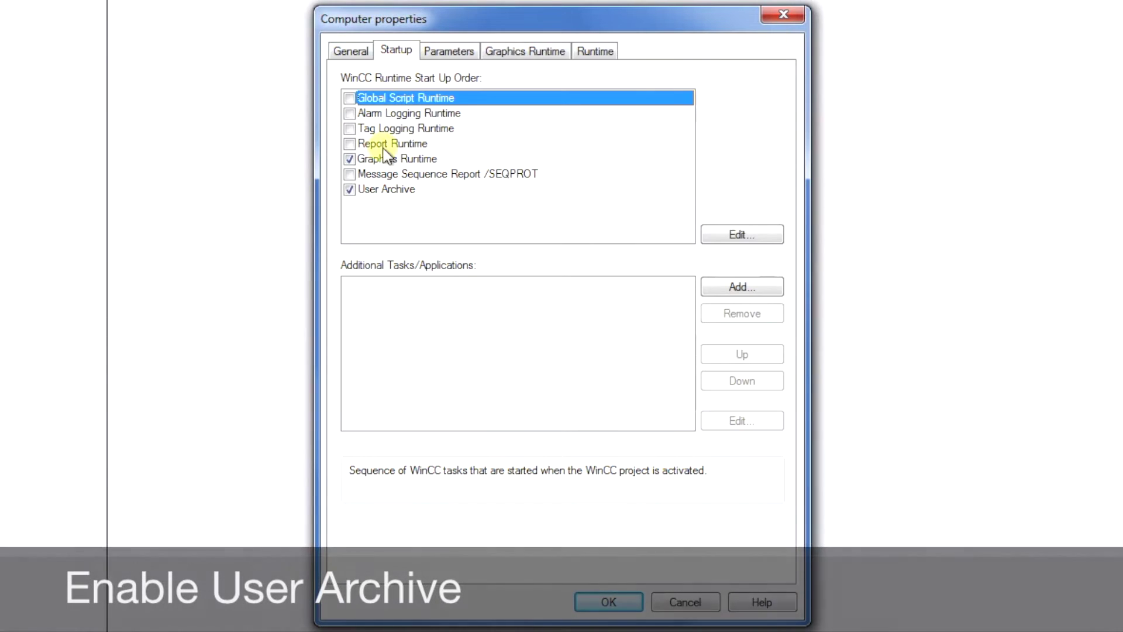
{"action": "left_click", "coordinate": [351, 190]}
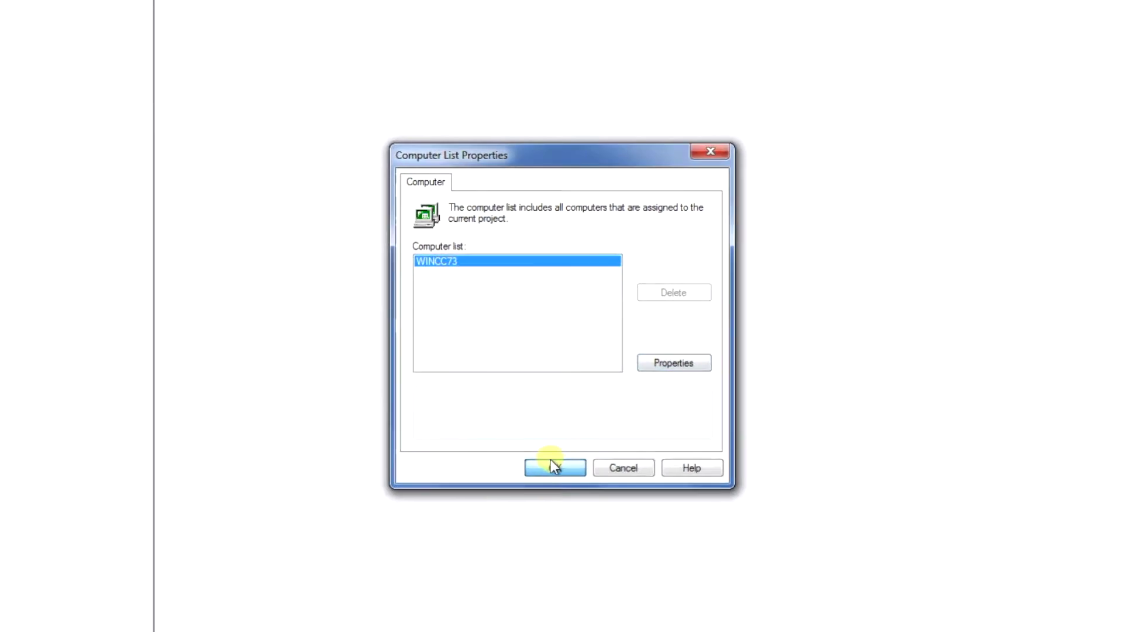
{"action": "left_click", "coordinate": [550, 461]}
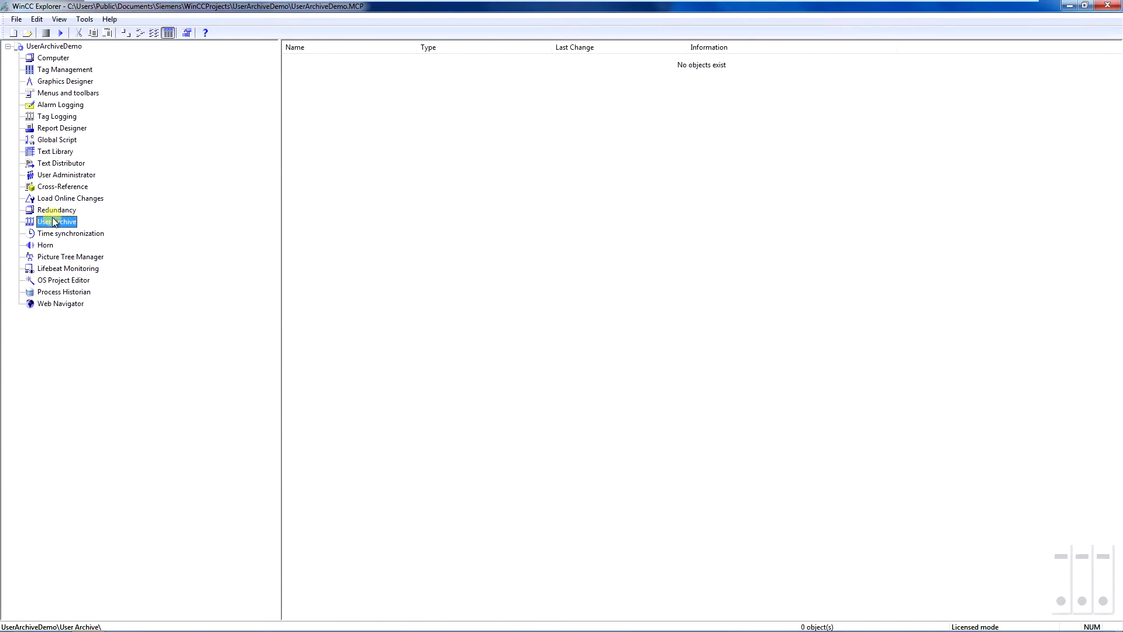
{"action": "double_click", "coordinate": [53, 222]}
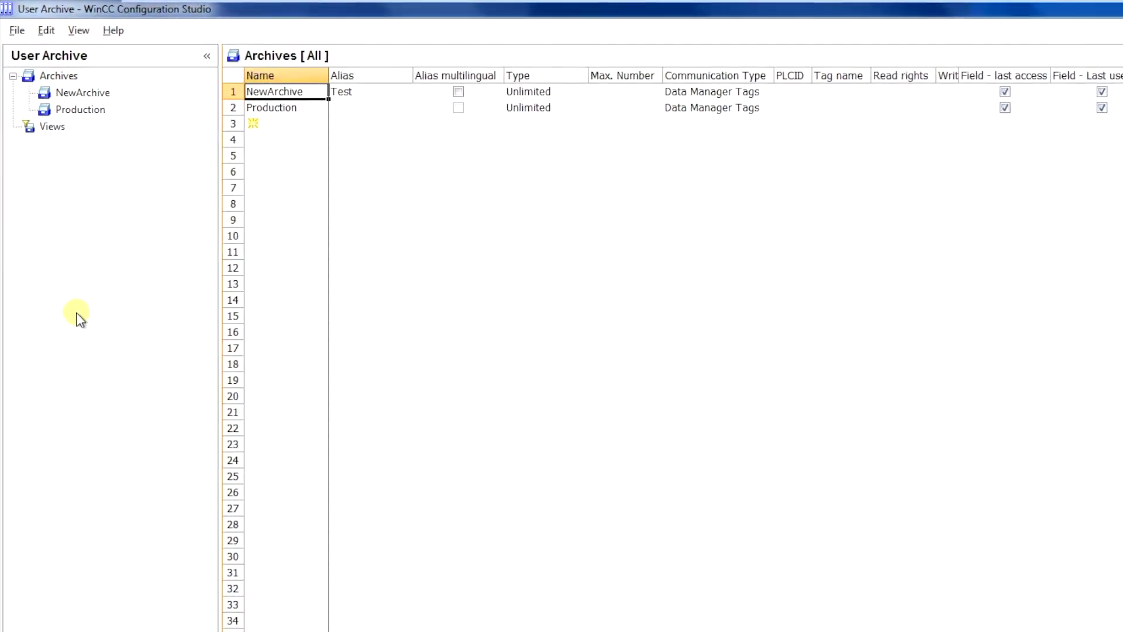
- Set the Production archive's communication type to Data Manager Tags
{"action": "left_click", "coordinate": [295, 136]}
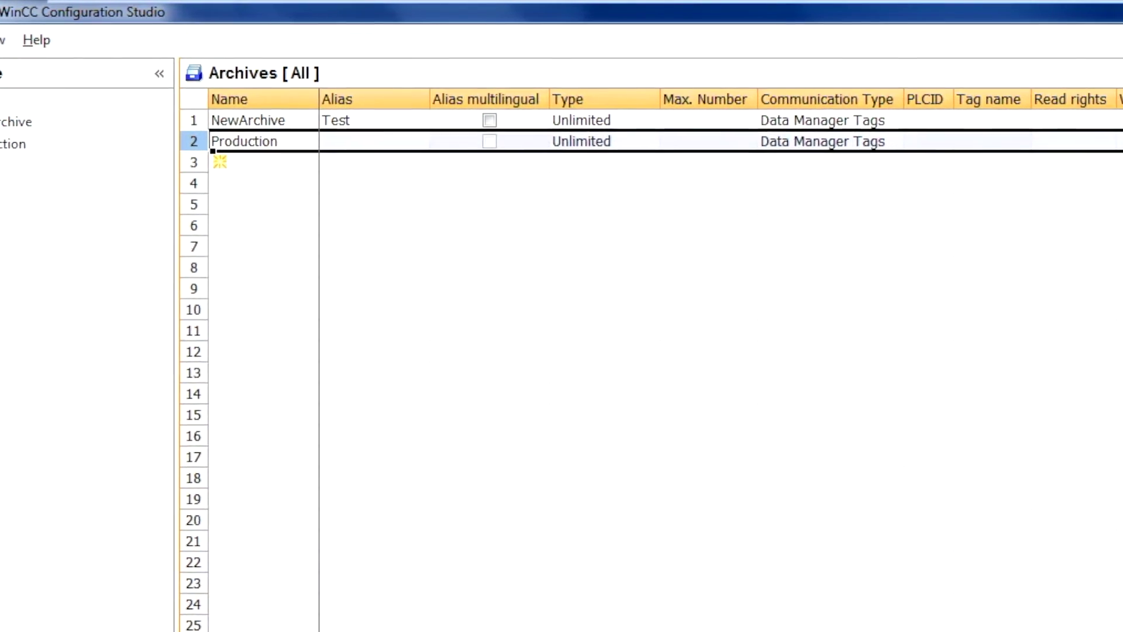
{"action": "left_click", "coordinate": [865, 140]}
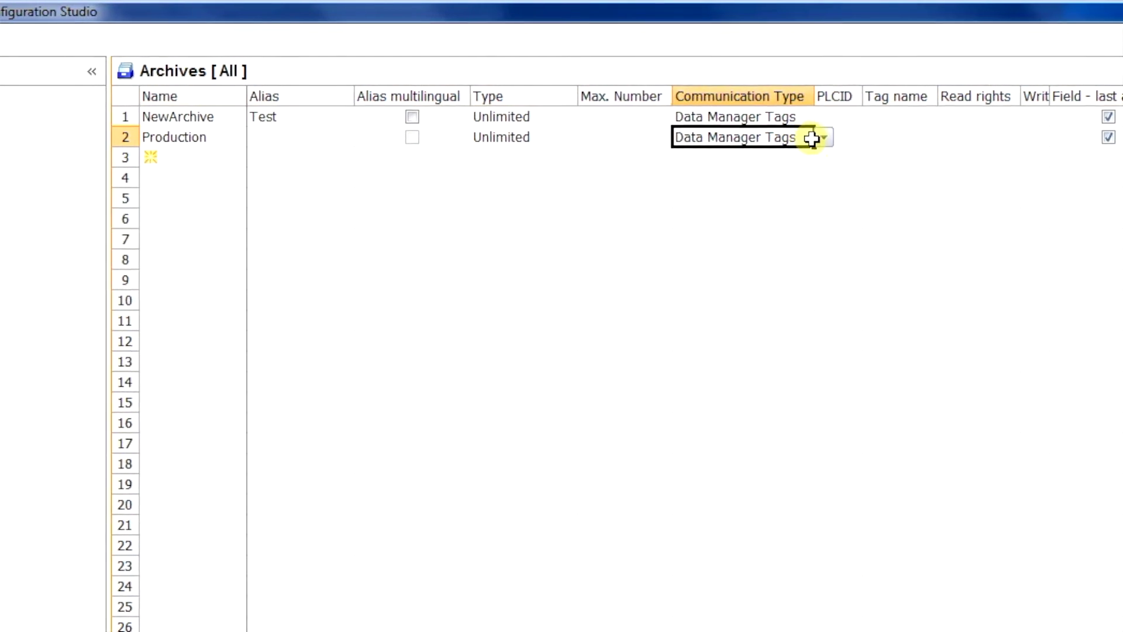
{"action": "left_click", "coordinate": [799, 138]}
{"action": "left_click", "coordinate": [758, 153]}
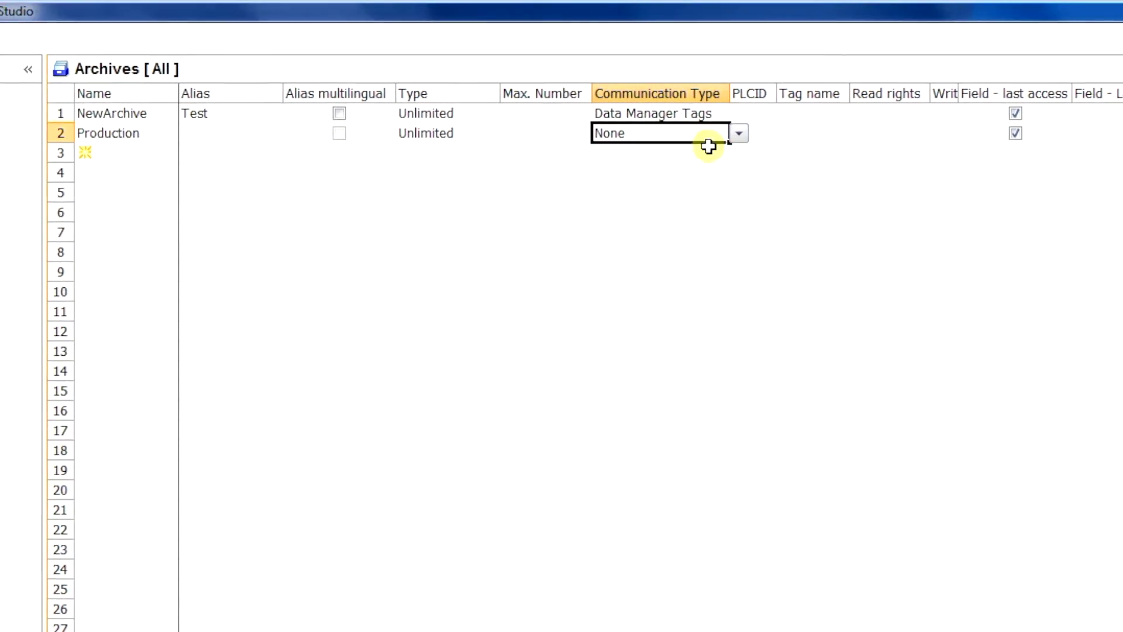
{"action": "left_click", "coordinate": [719, 132]}
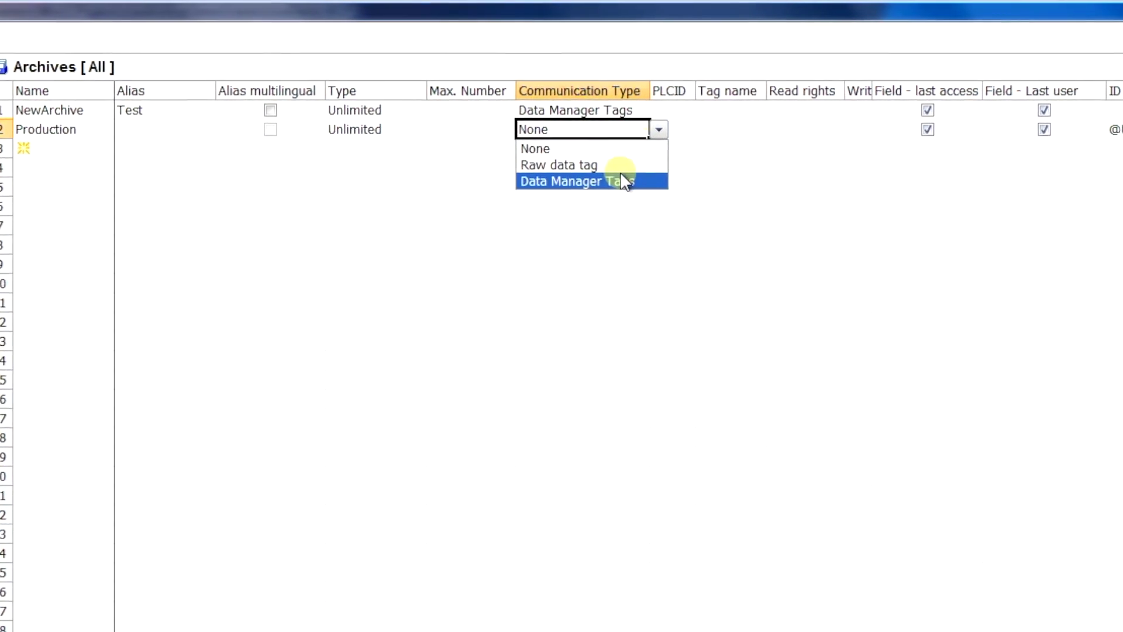
{"action": "left_click", "coordinate": [676, 183]}
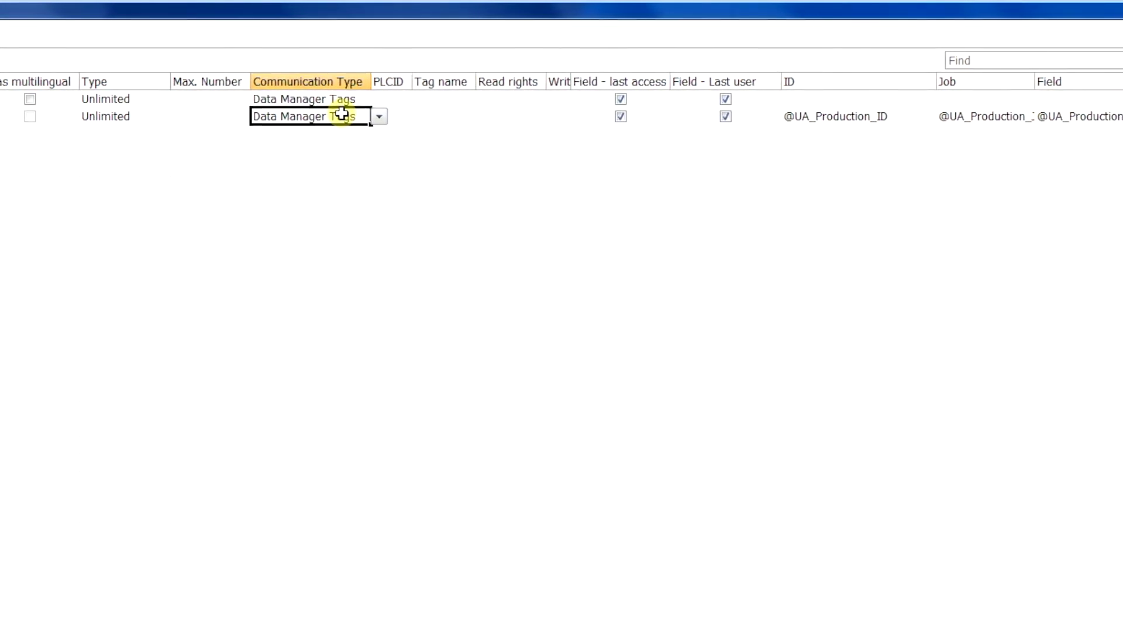
{"action": "left_click", "coordinate": [639, 116]}
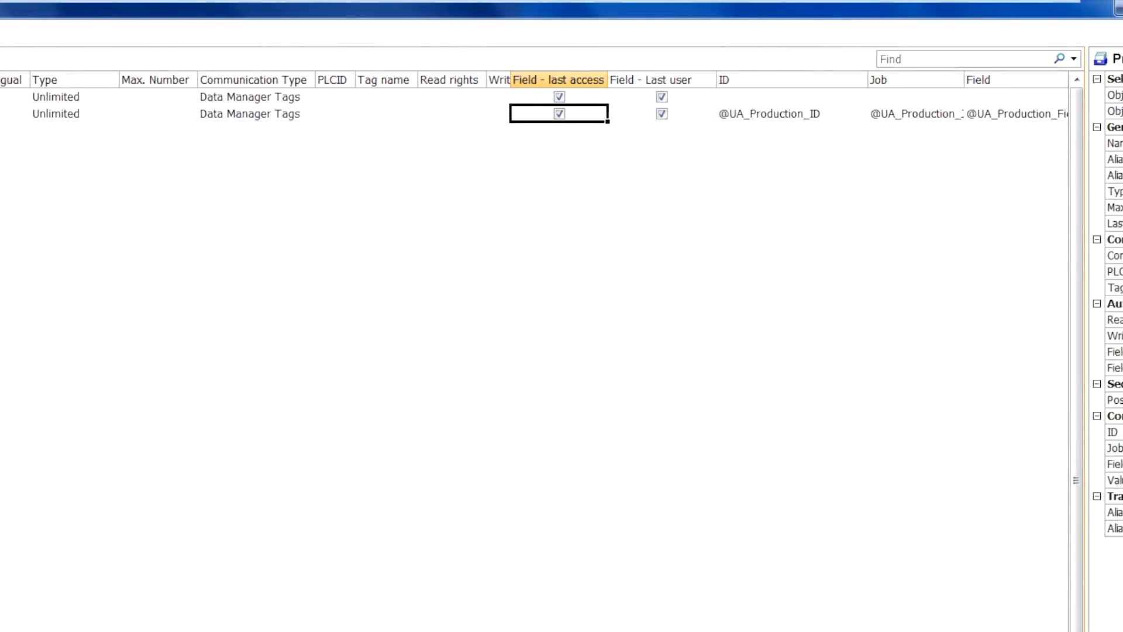
{"action": "scroll", "coordinate": [468, 351], "scroll_direction": "right", "scroll_amount": 5}
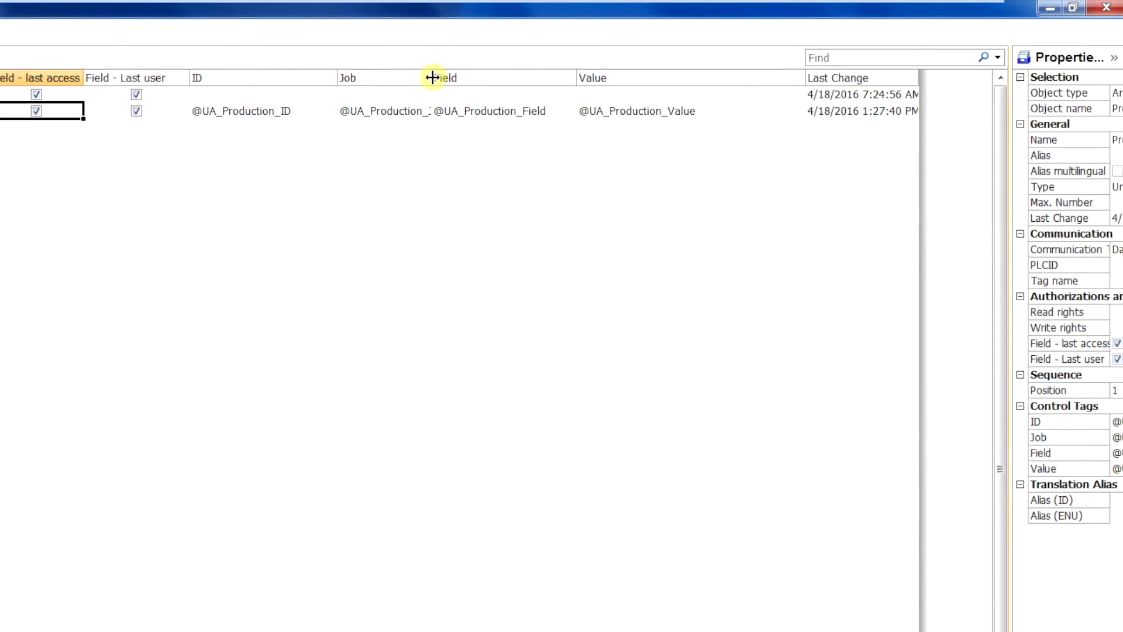
{"action": "left_click_drag", "start_coordinate": [432, 78], "coordinate": [455, 98]}
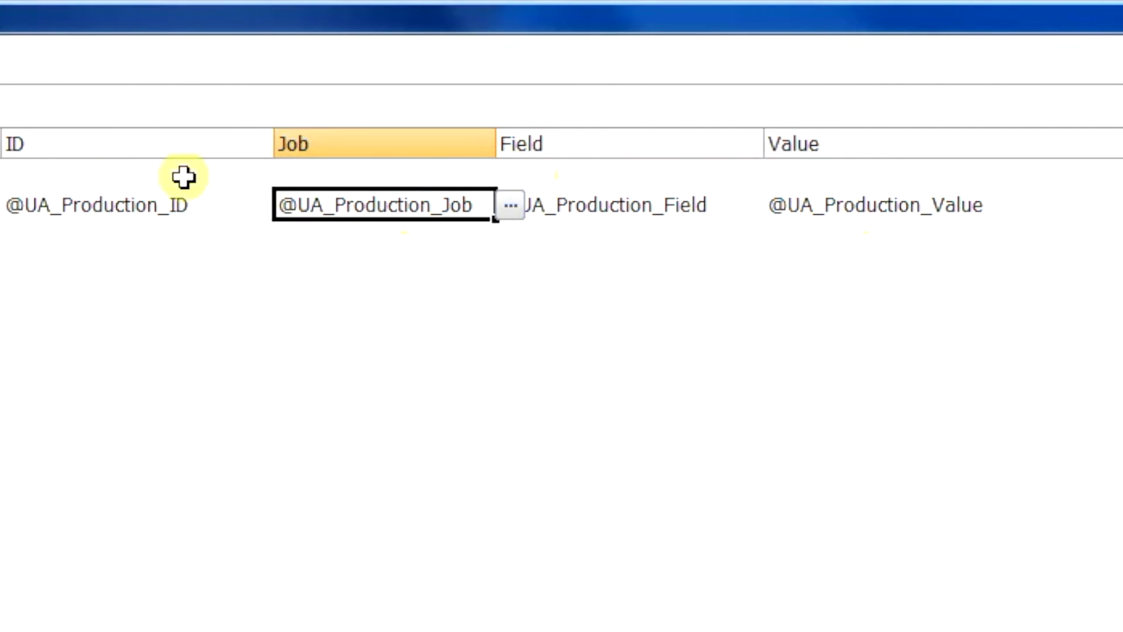
{"action": "left_click", "coordinate": [145, 205]}
{"action": "key", "text": "Tab"}
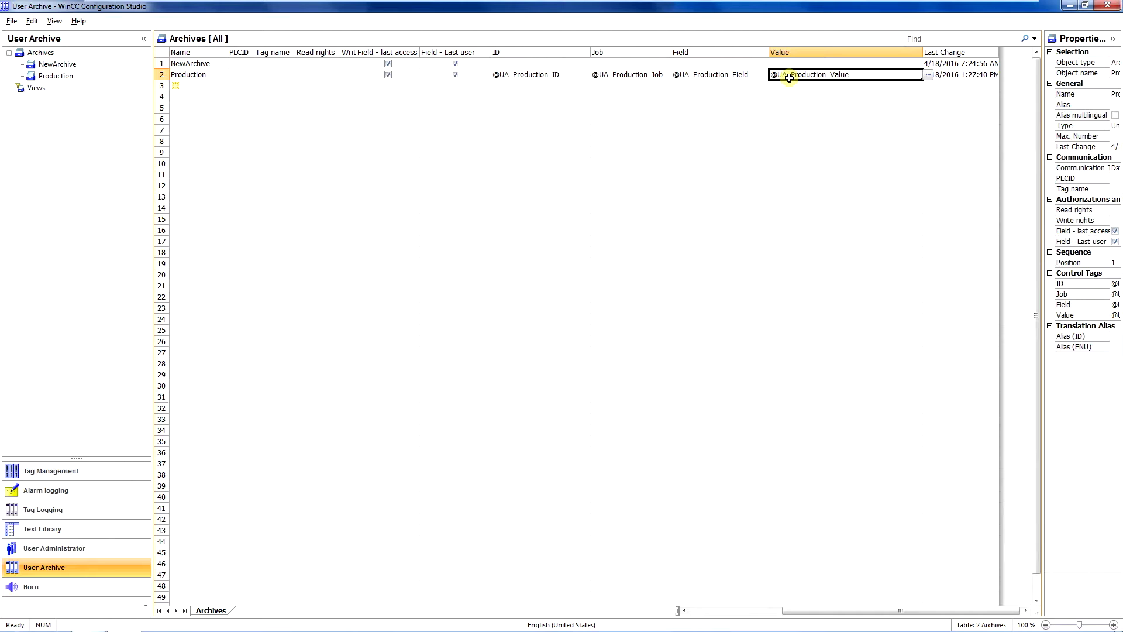
{"action": "left_click", "coordinate": [56, 77]}
- Review Production's lotNumber, partNumber, operatorName and units fields with their types and tag names
{"action": "left_click", "coordinate": [32, 53]}
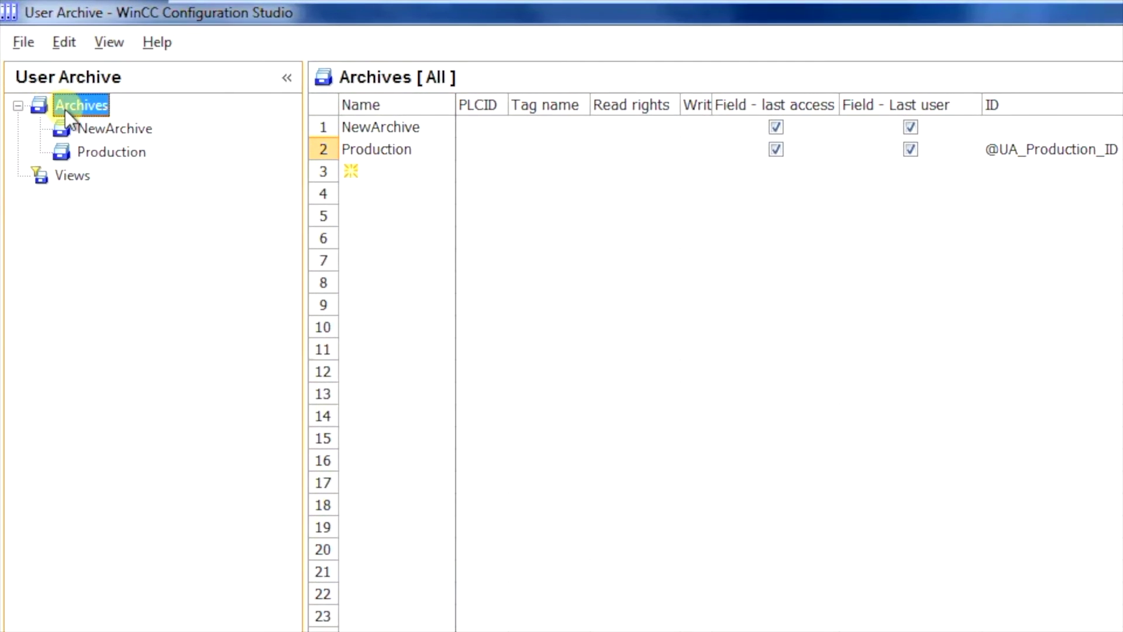
{"action": "left_click", "coordinate": [90, 146]}
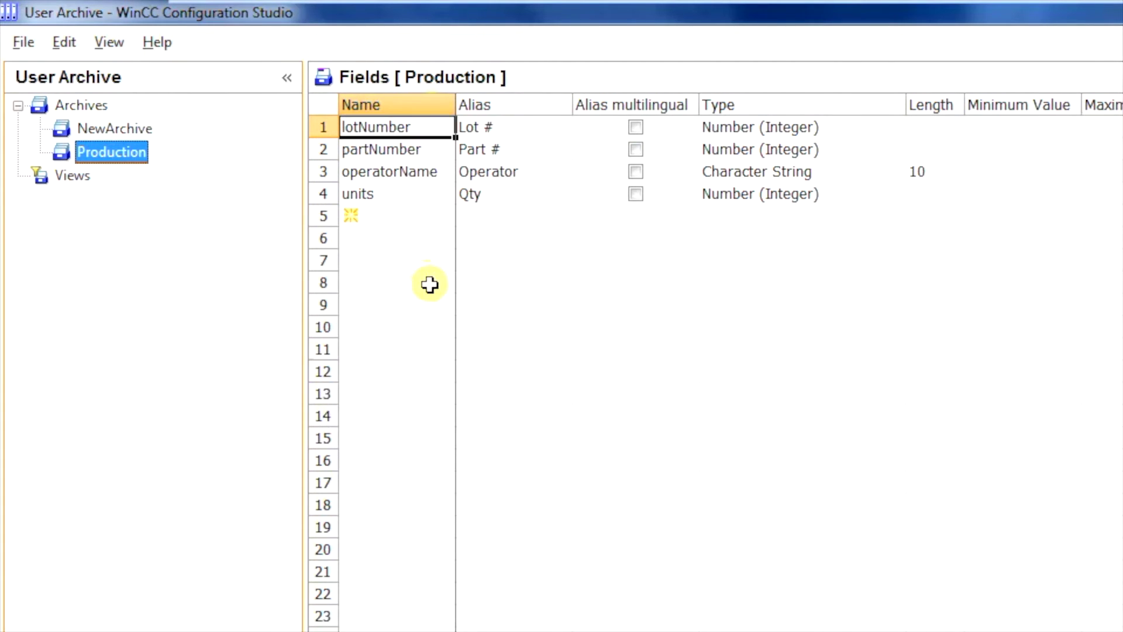
{"action": "left_click", "coordinate": [422, 150]}
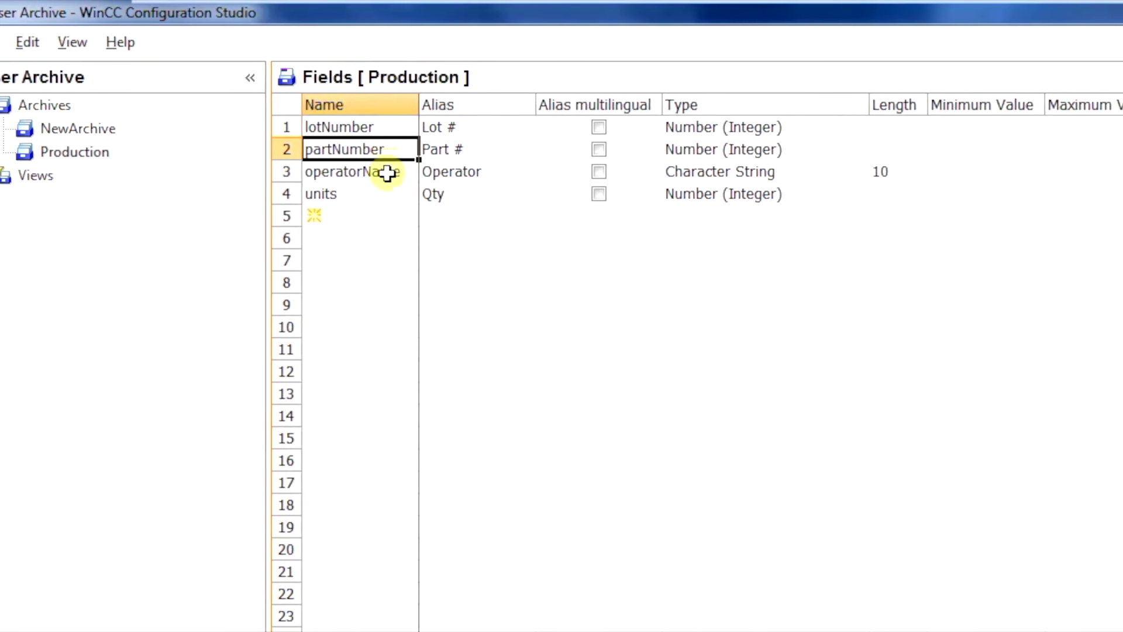
{"action": "left_click", "coordinate": [383, 173]}
{"action": "left_click", "coordinate": [383, 193]}
{"action": "left_click", "coordinate": [374, 149]}
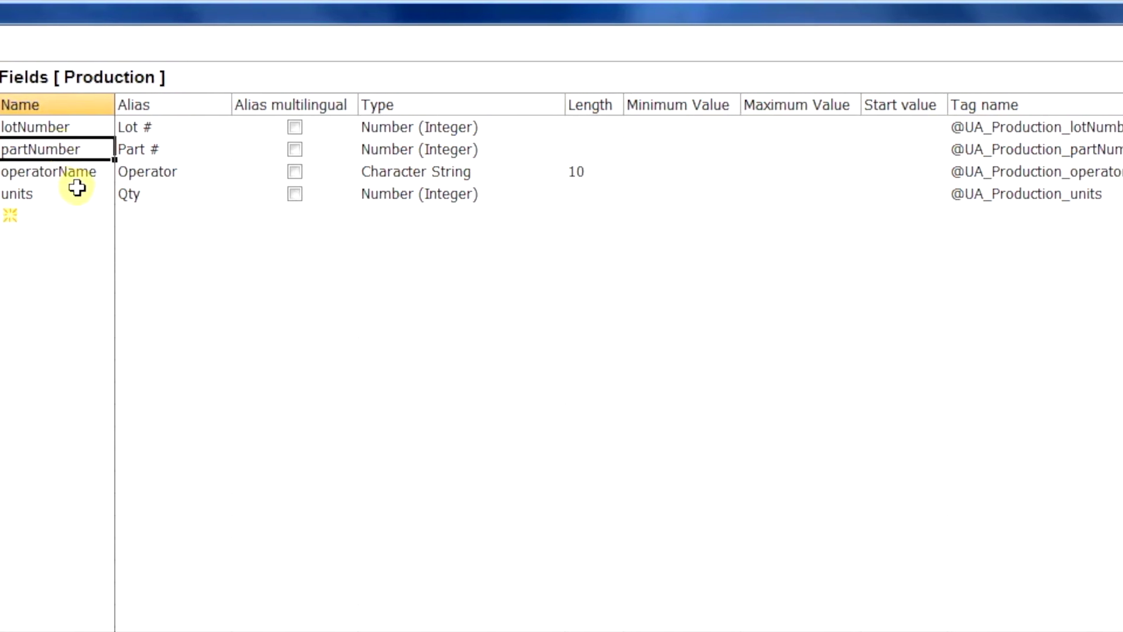
{"action": "left_click", "coordinate": [513, 175]}
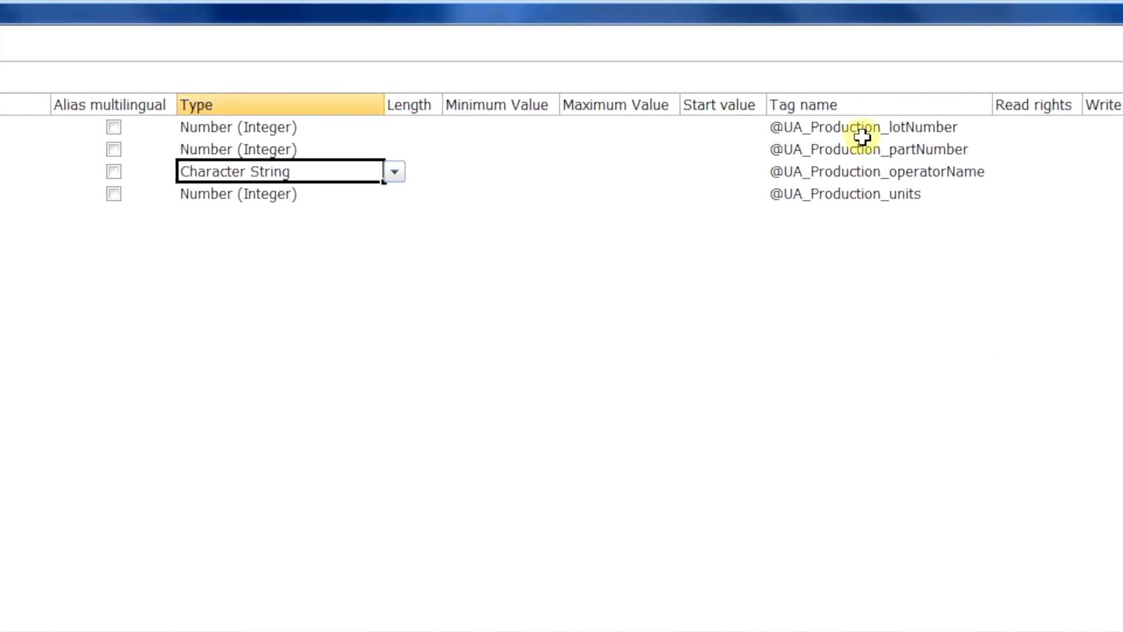
{"action": "left_click", "coordinate": [862, 136]}
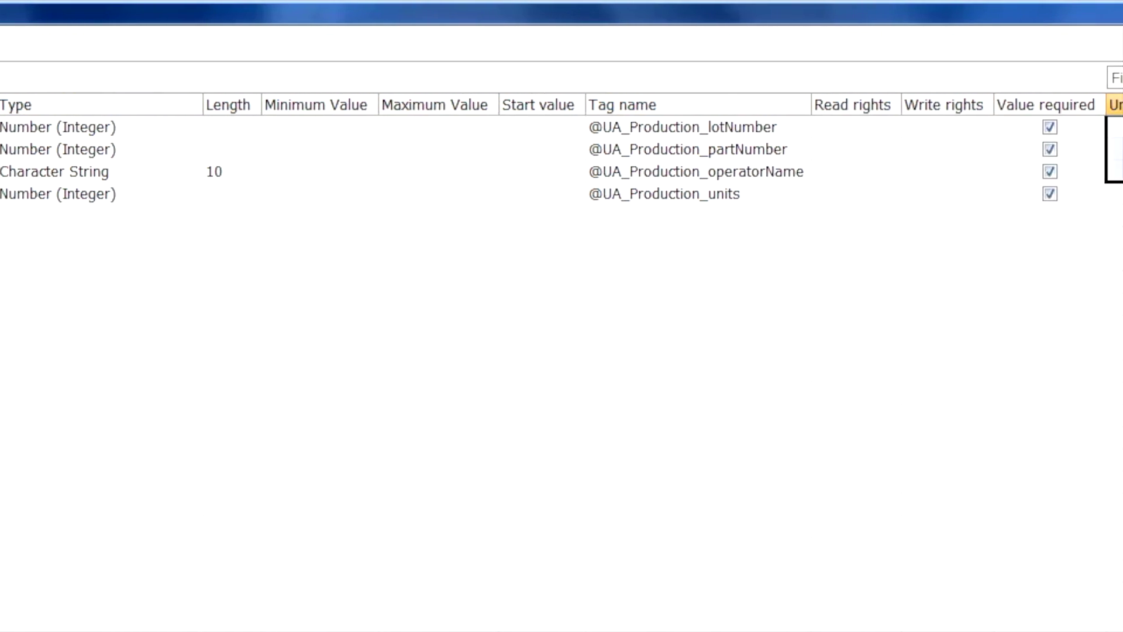
{"action": "left_click_drag", "start_coordinate": [690, 134], "coordinate": [574, 180]}
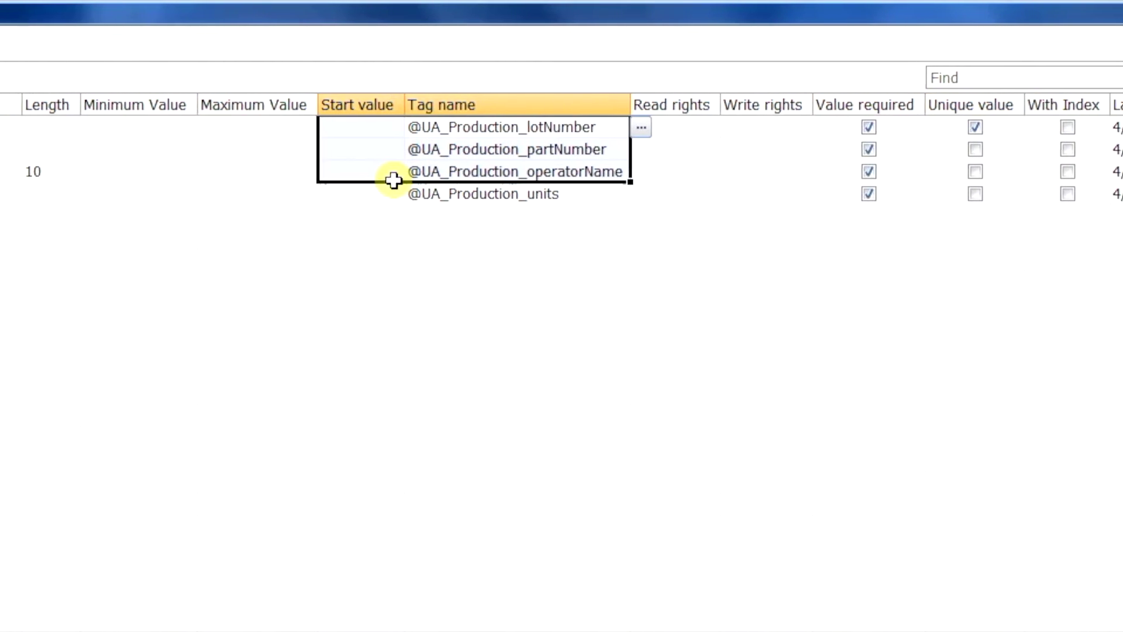
{"action": "left_click_drag", "start_coordinate": [393, 180], "coordinate": [88, 194]}
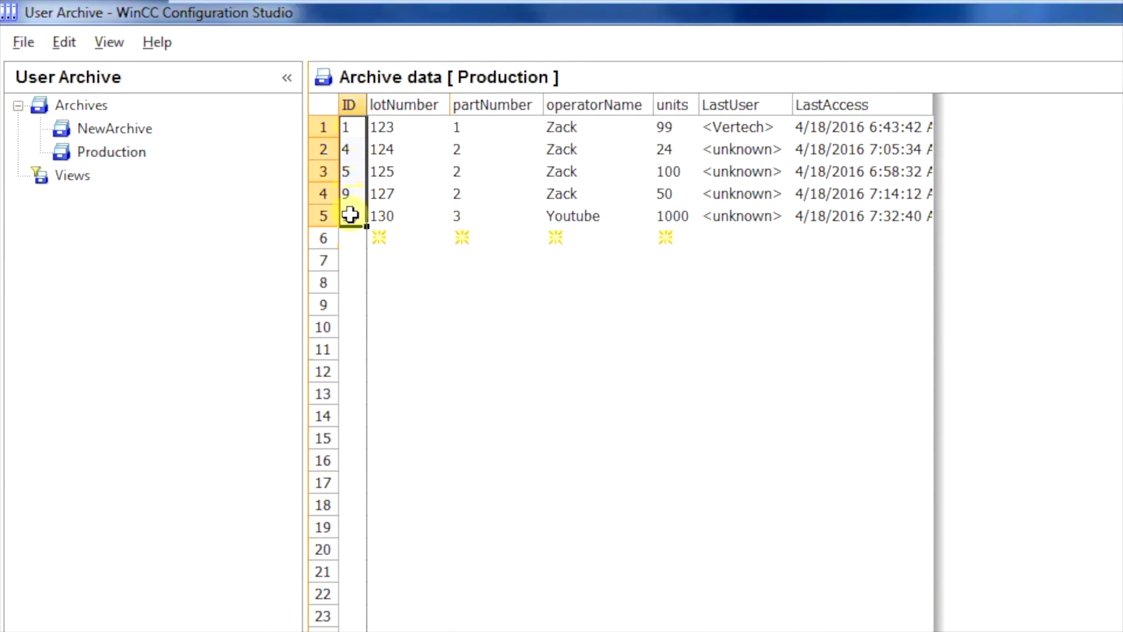
- Start a new record in row 6 with lotNumber 200 and partNumber 5
{"action": "left_click", "coordinate": [355, 241]}
{"action": "left_click", "coordinate": [387, 236]}
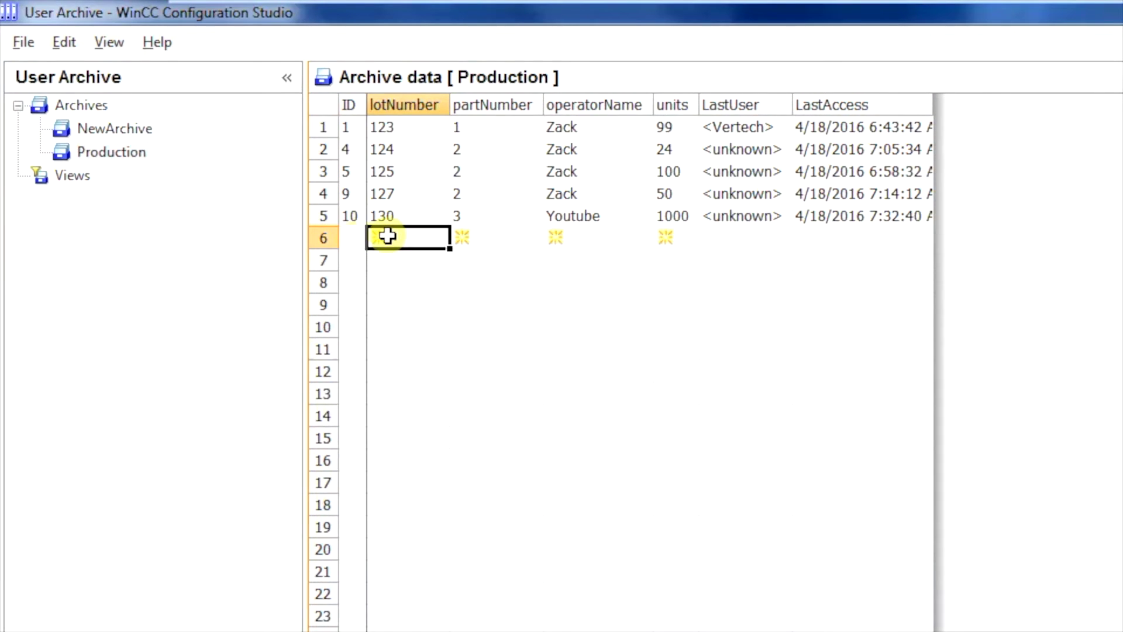
{"action": "left_click", "coordinate": [388, 235]}
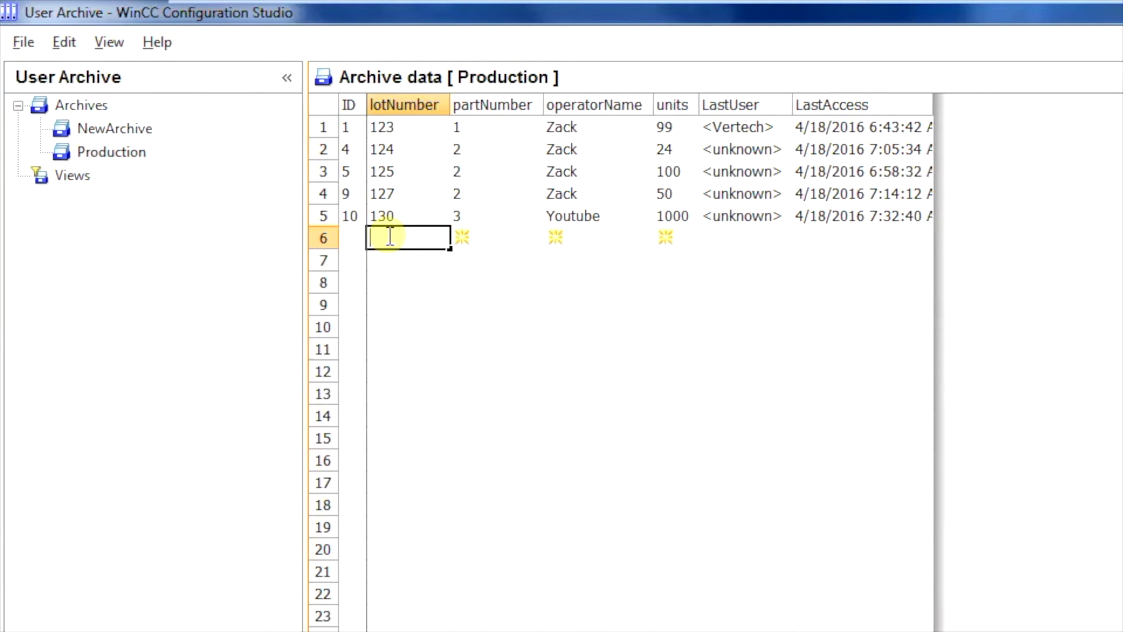
{"action": "type", "text": "200"}
{"action": "key", "text": "Tab"}
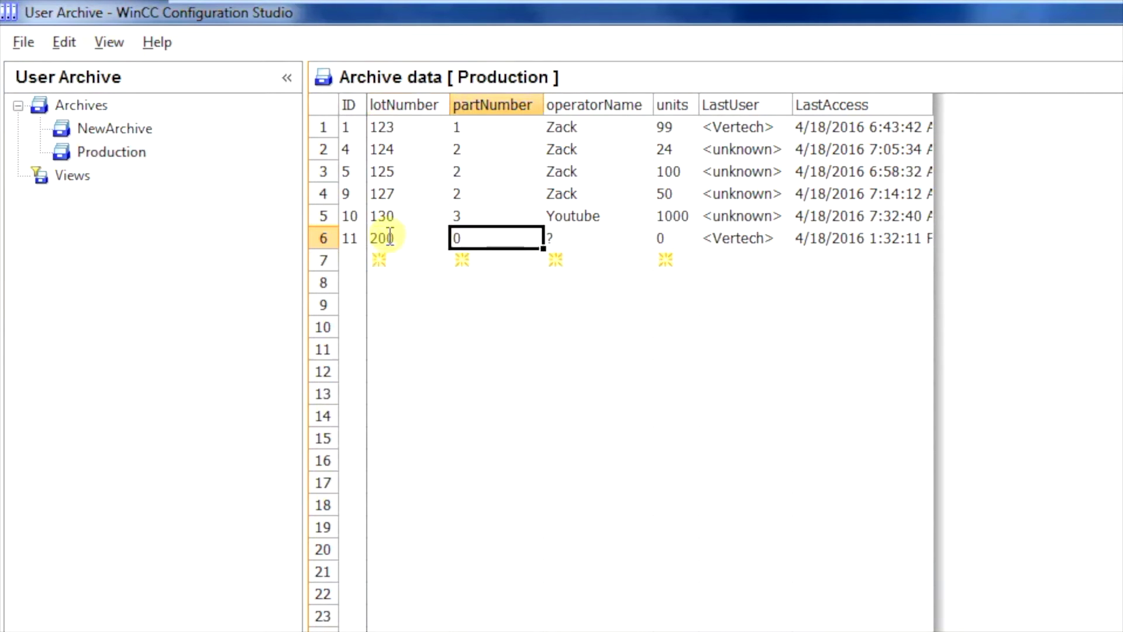
{"action": "left_click", "coordinate": [461, 238]}
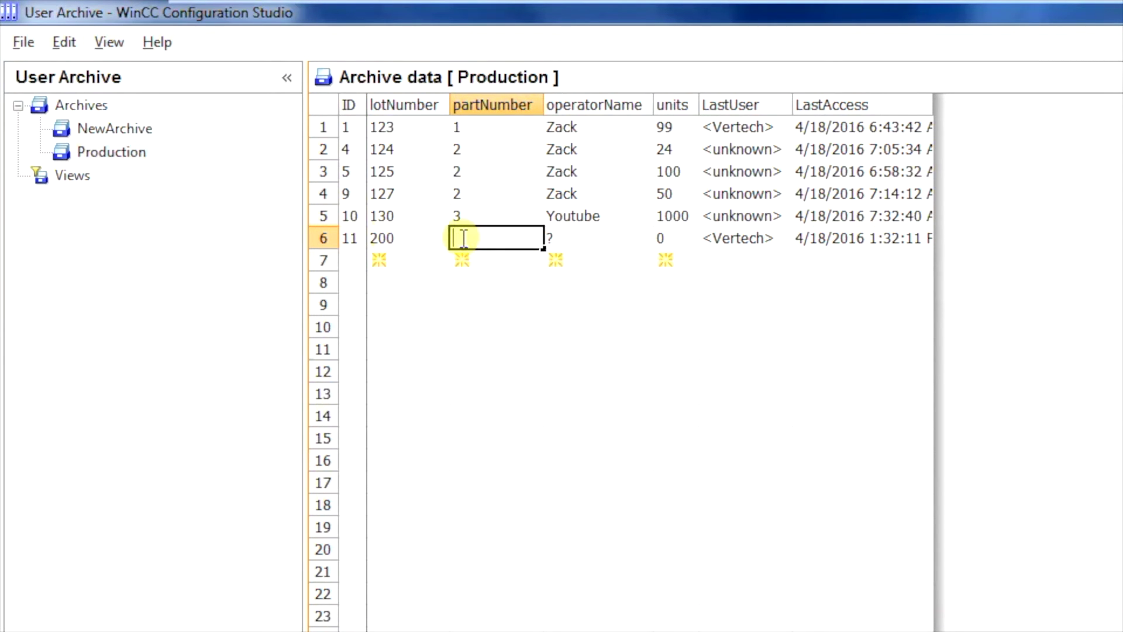
{"action": "type", "text": "5"}
{"action": "key", "text": "Tab"}
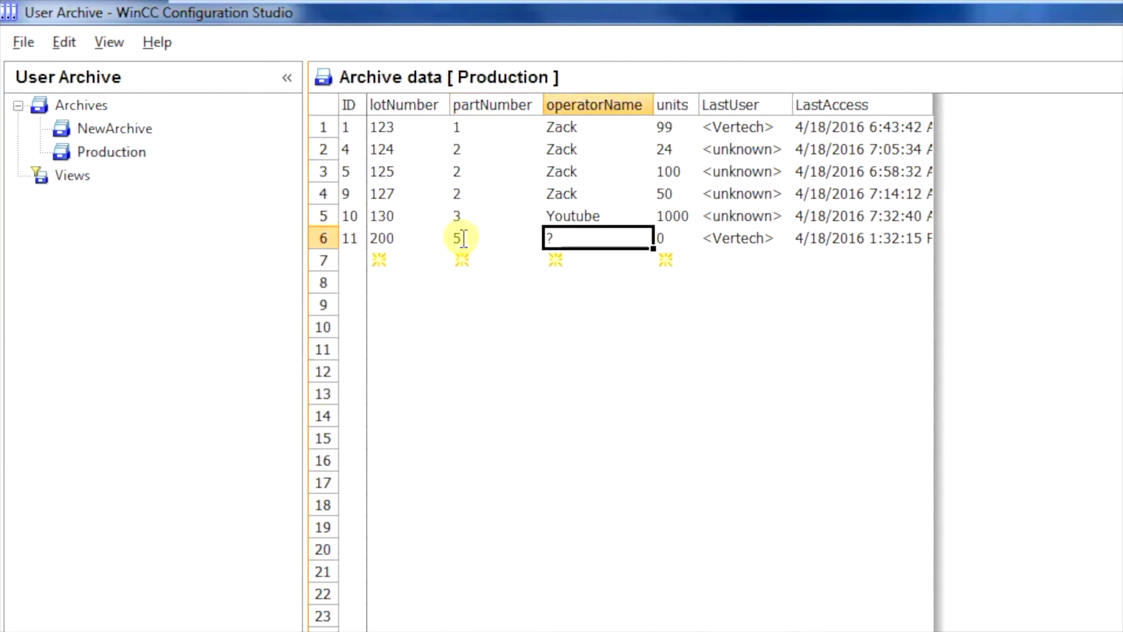
- Complete the record with the operator's name and 100 units, creating record ID 11
{"action": "type", "text": "Mary"}
{"action": "key", "text": "Tab"}
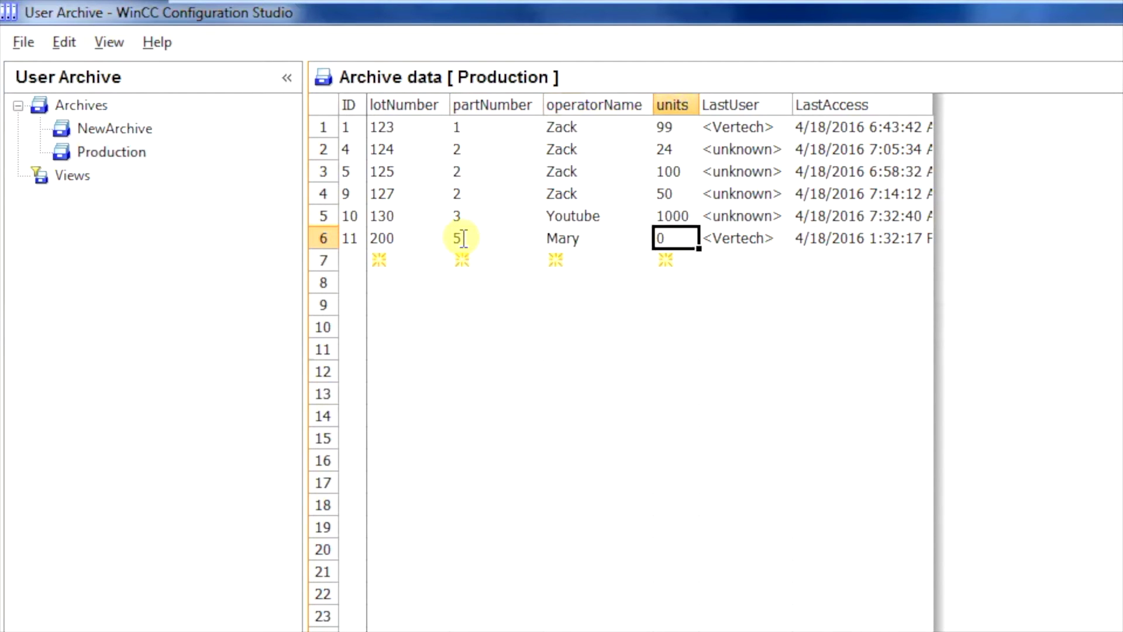
{"action": "type", "text": "100"}
{"action": "key", "text": "Return"}
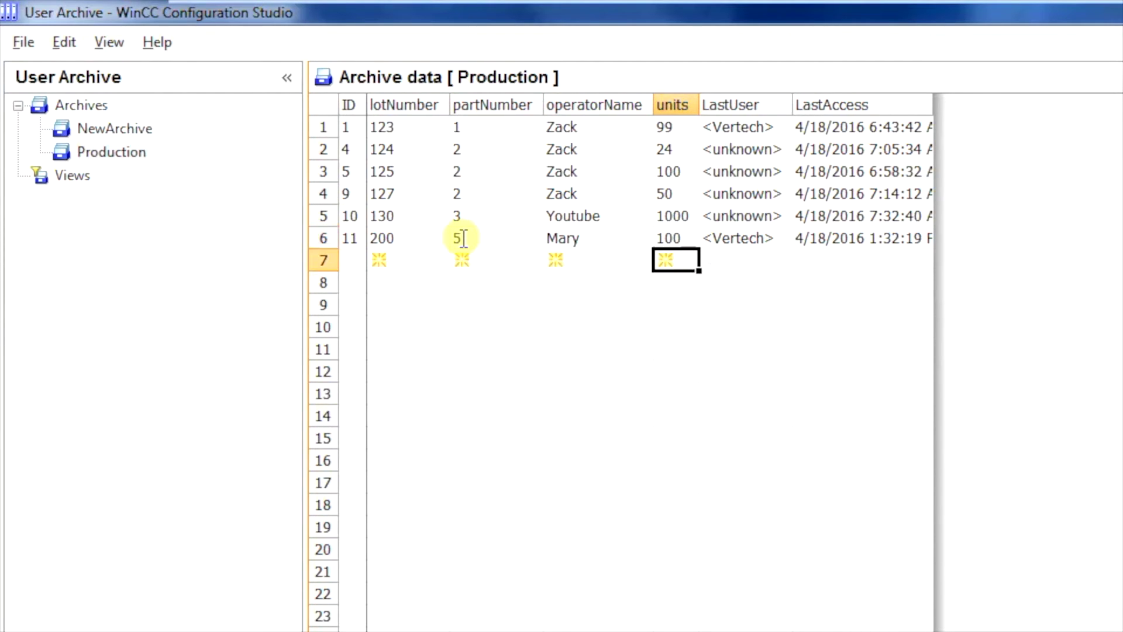
{"action": "left_click_drag", "start_coordinate": [469, 276], "coordinate": [479, 266]}
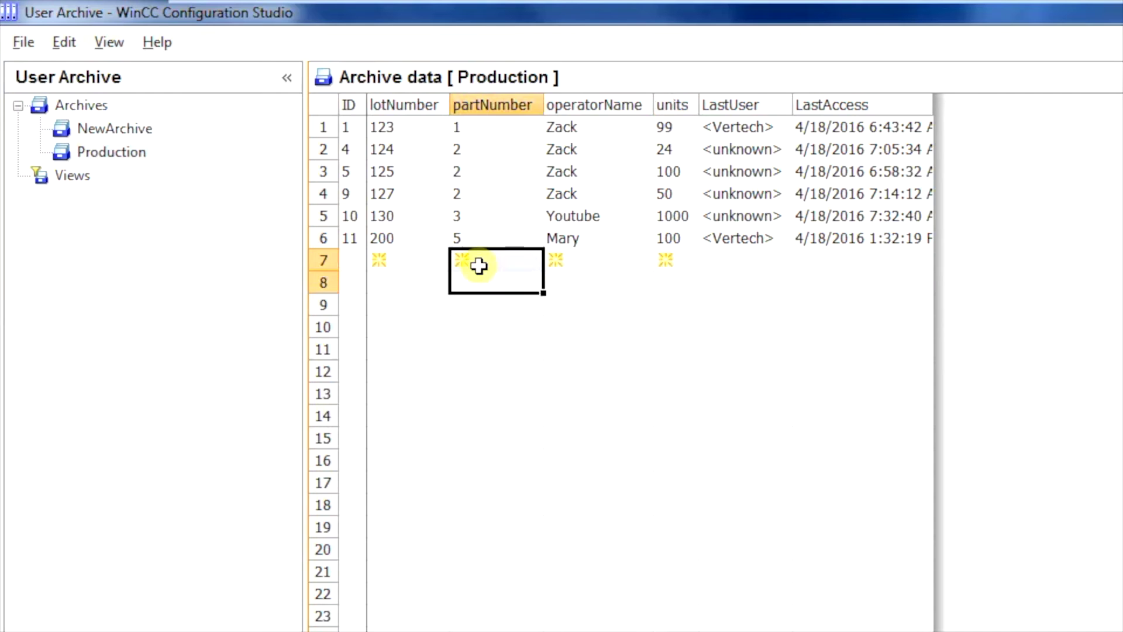
{"action": "left_click", "coordinate": [433, 270]}
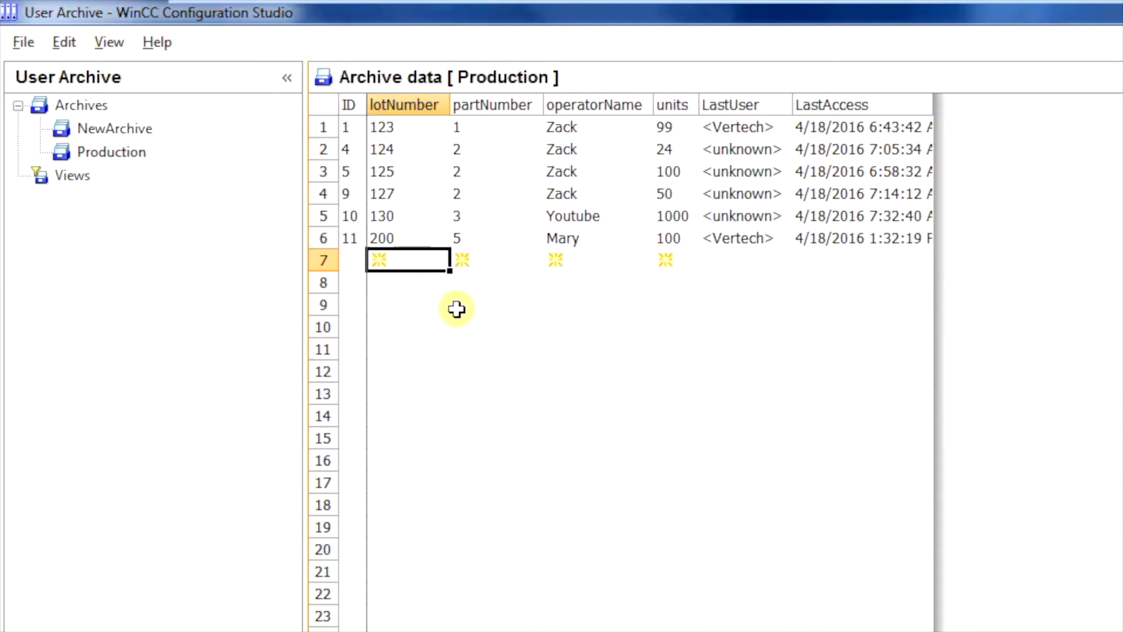
{"action": "left_click", "coordinate": [356, 241]}
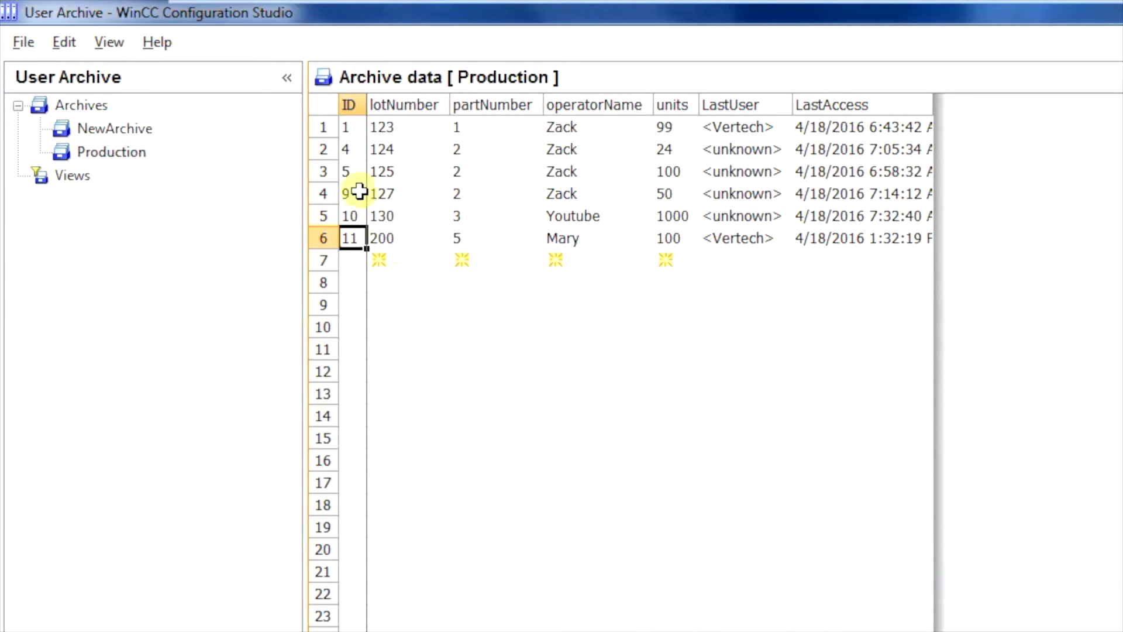
{"action": "left_click_drag", "start_coordinate": [345, 123], "coordinate": [357, 236]}
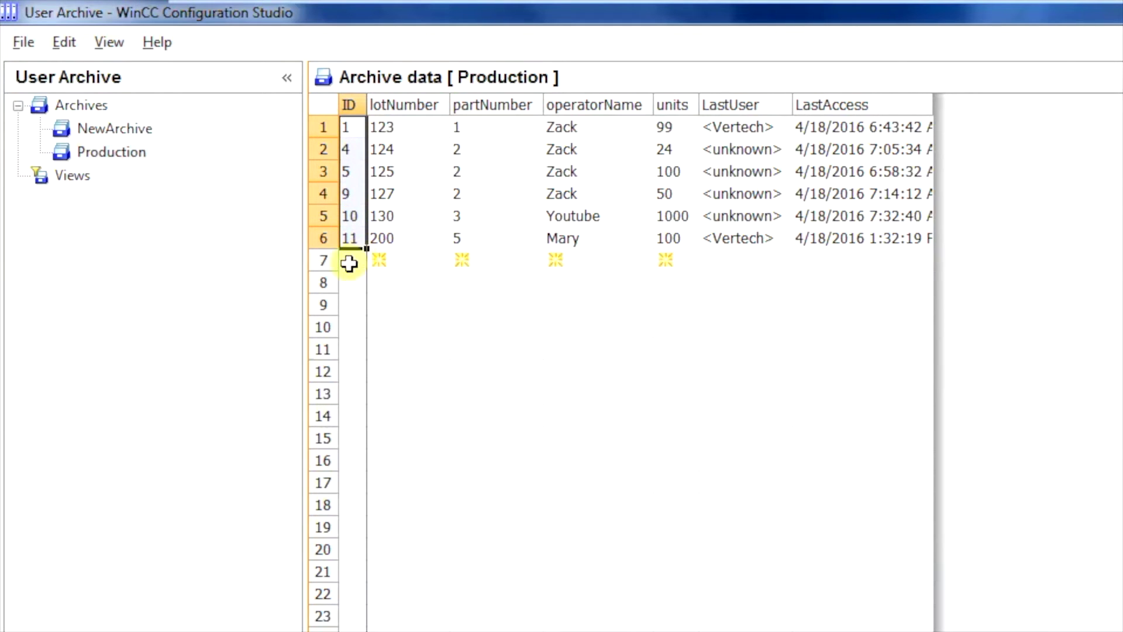
{"action": "left_click", "coordinate": [352, 261]}
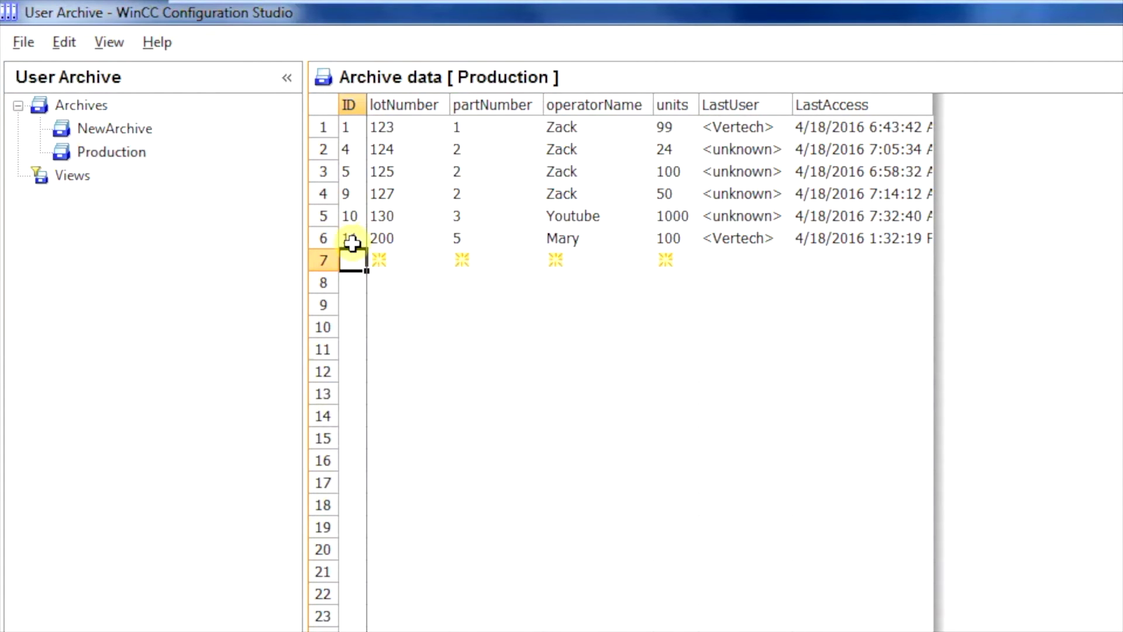
- Inspect Production's ID, Job, Field and Value tags, then open UserArchiveControl's properties on UserArchive.pdl
{"action": "left_click", "coordinate": [207, 611]}
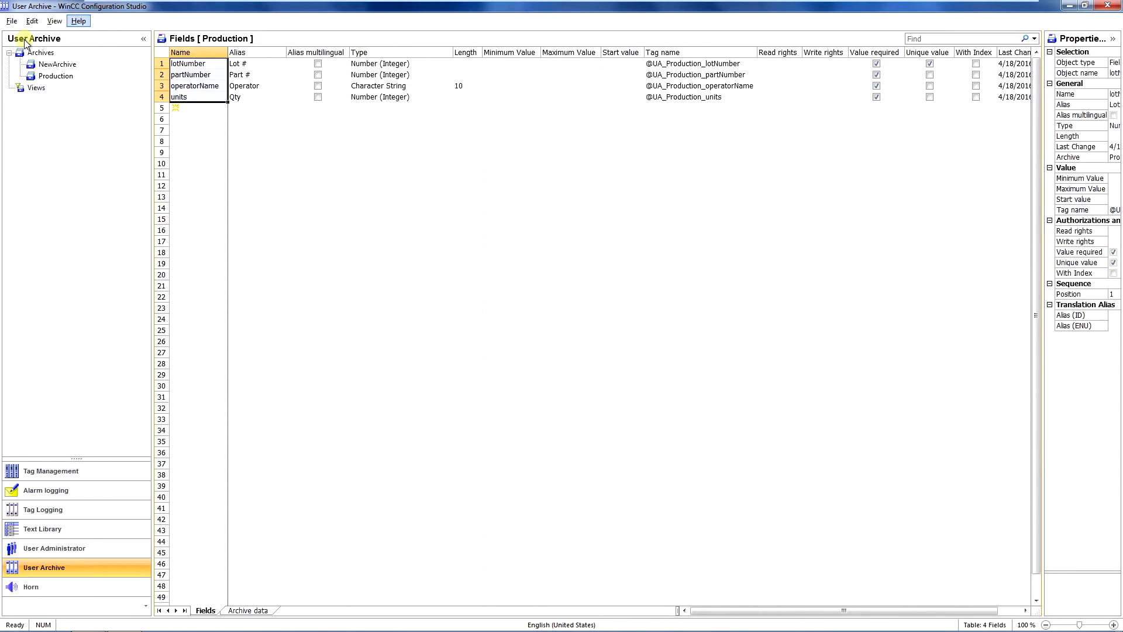
{"action": "left_click", "coordinate": [39, 54]}
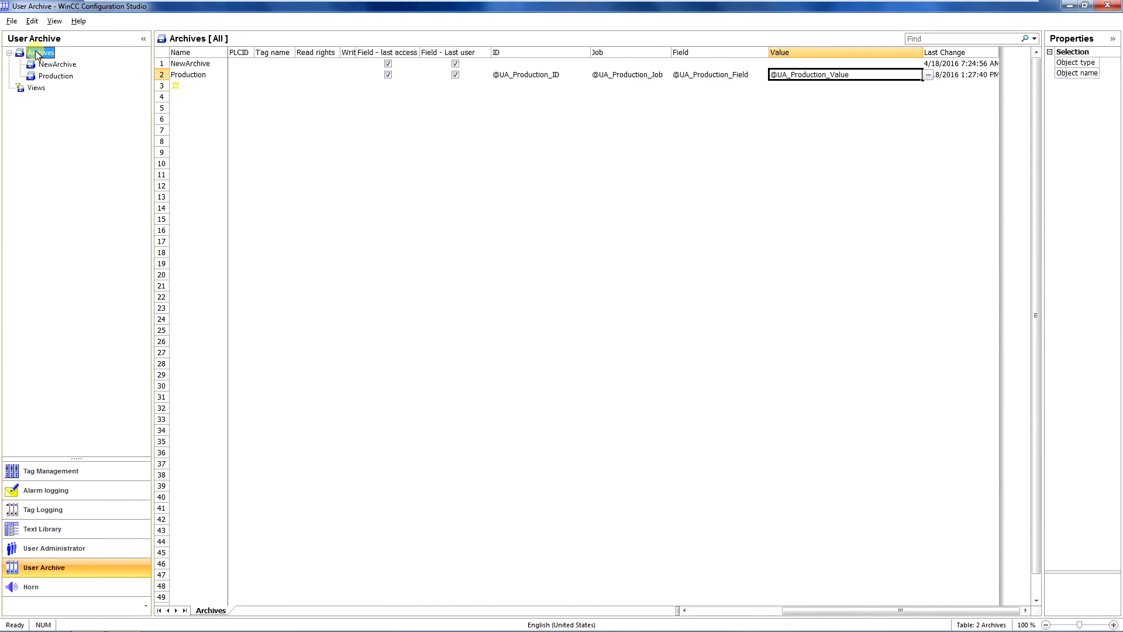
{"action": "left_click", "coordinate": [567, 77]}
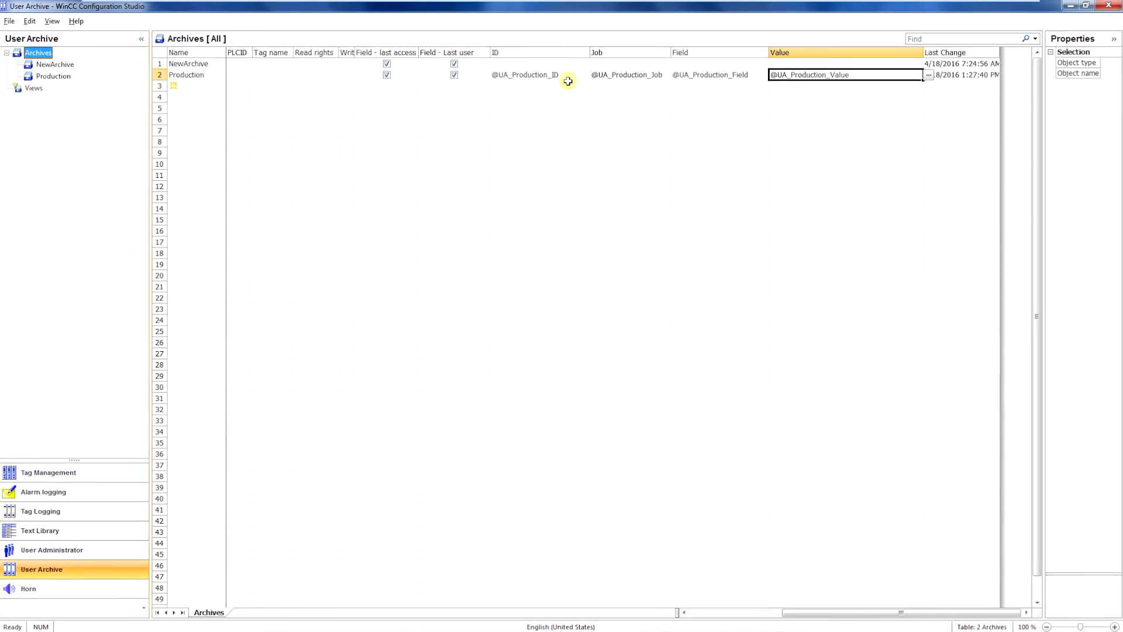
{"action": "left_click", "coordinate": [620, 76]}
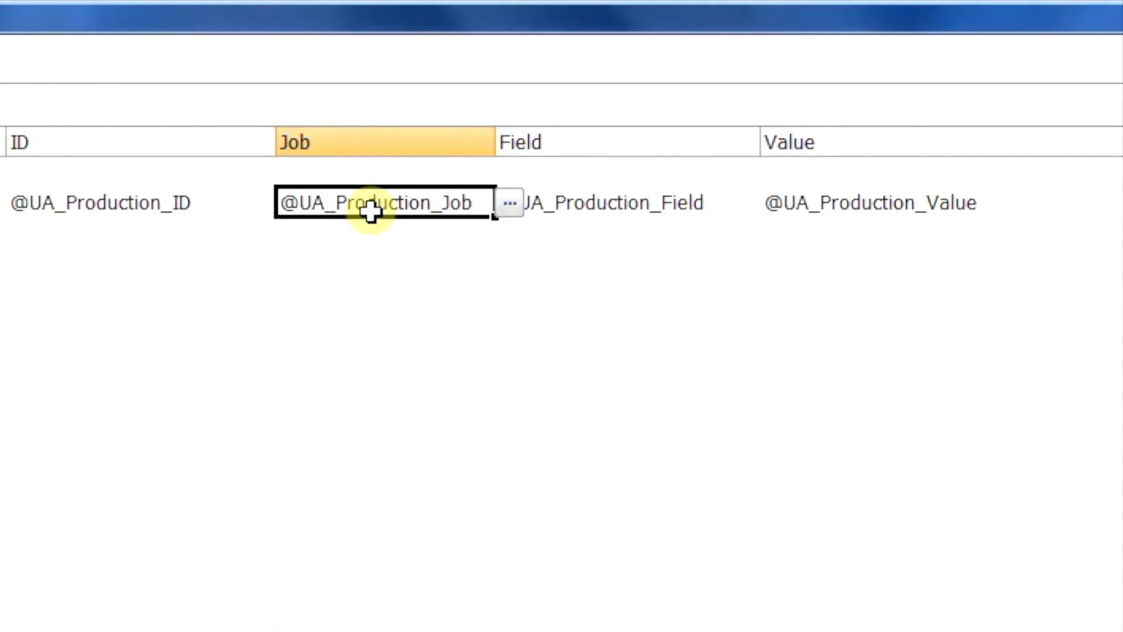
{"action": "left_click", "coordinate": [634, 215]}
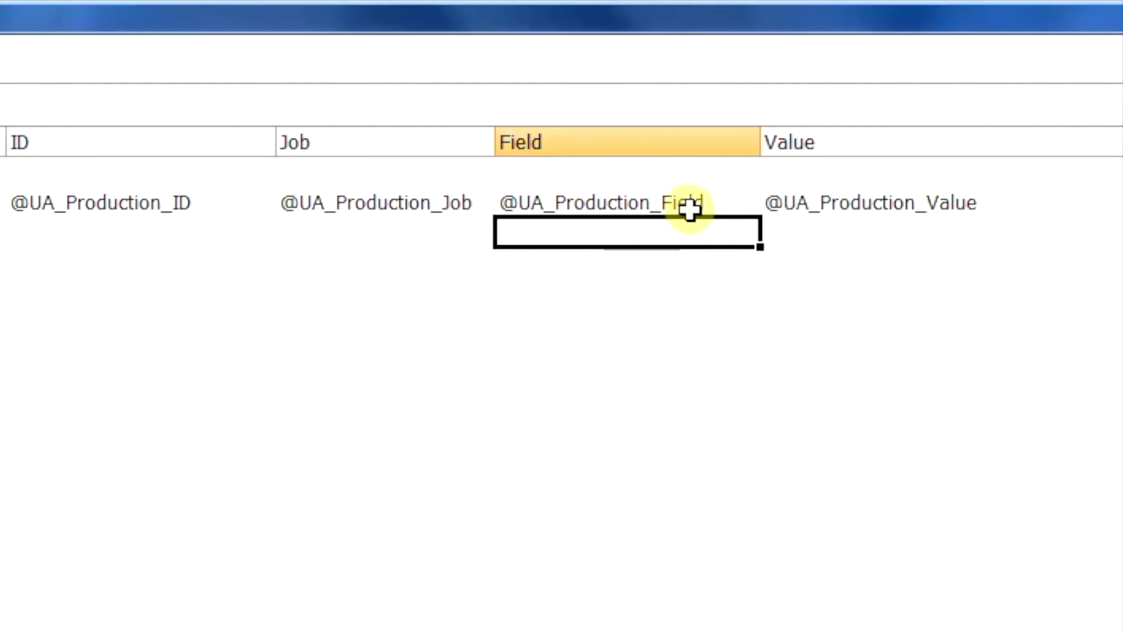
{"action": "left_click", "coordinate": [834, 207]}
{"action": "left_click", "coordinate": [693, 200]}
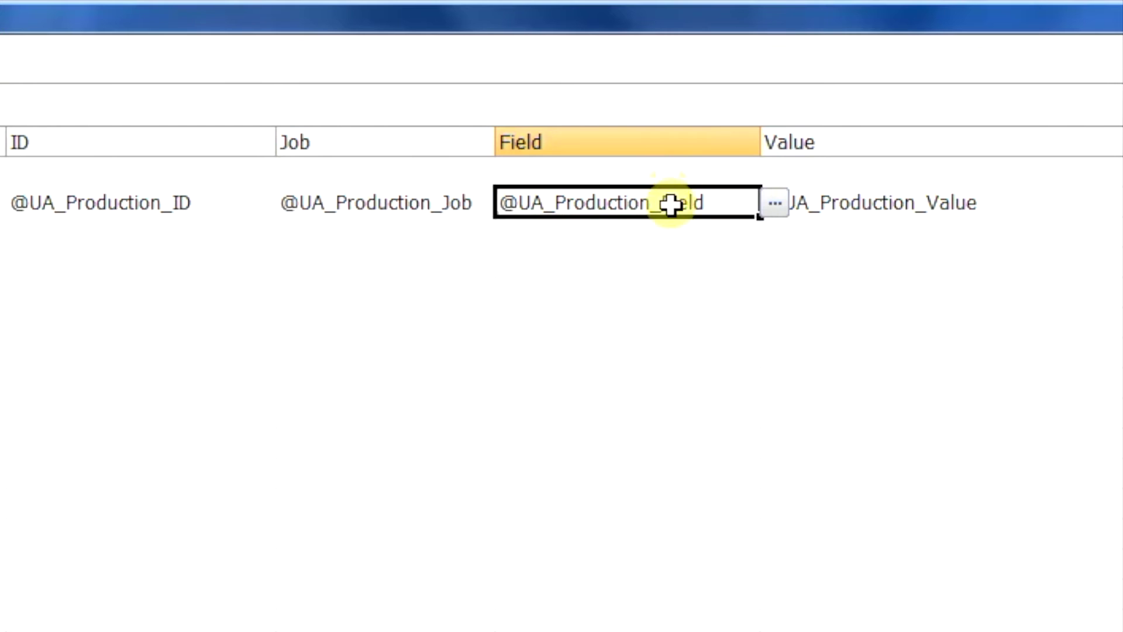
{"action": "left_click", "coordinate": [810, 196]}
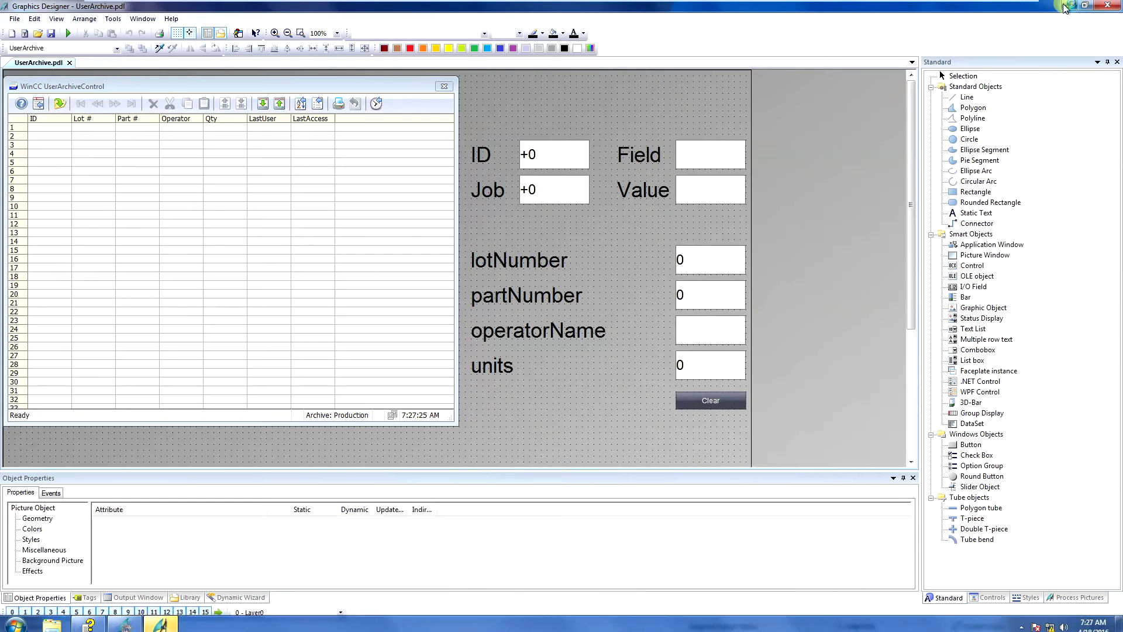
{"action": "left_click", "coordinate": [283, 150]}
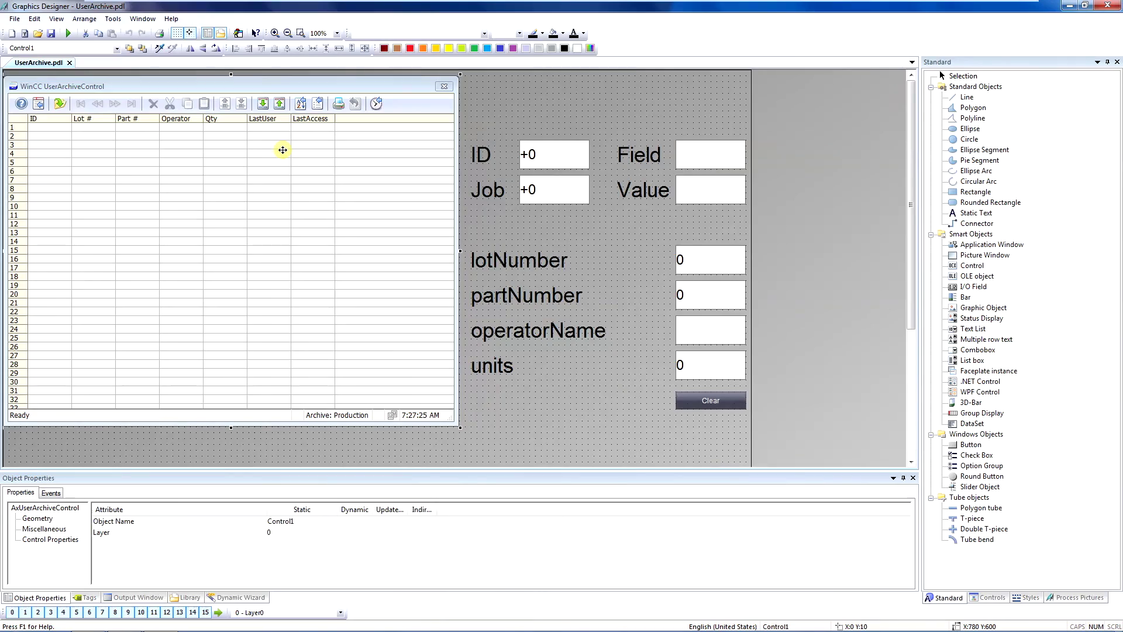
{"action": "double_click", "coordinate": [283, 151]}
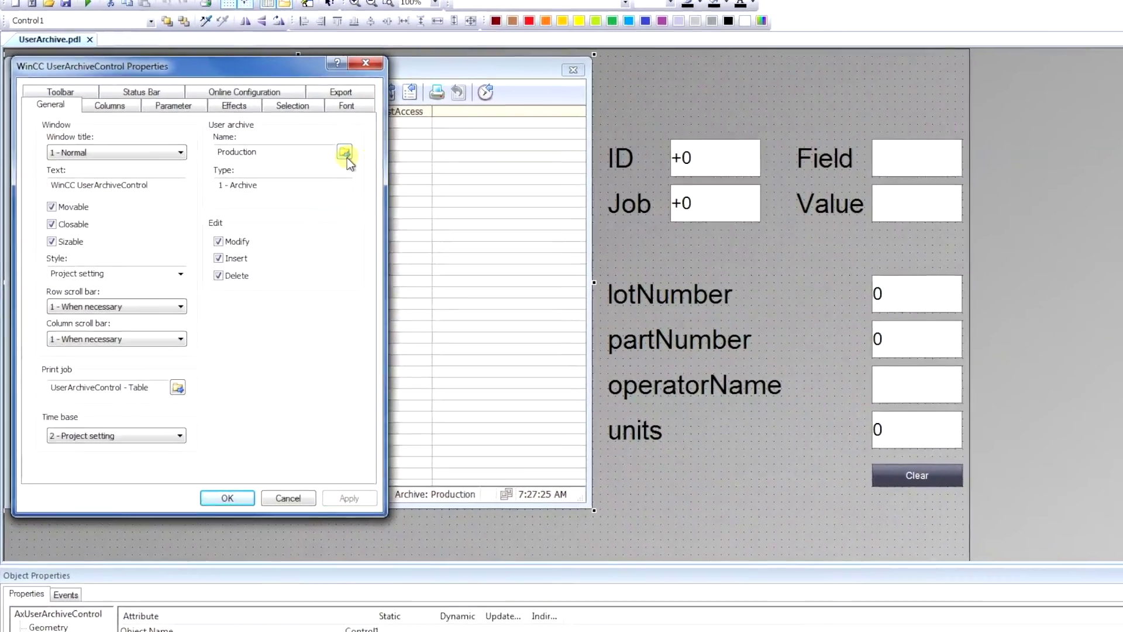
- Choose Production as the UserArchiveControl's archive and close its properties dialog
{"action": "left_click", "coordinate": [299, 151]}
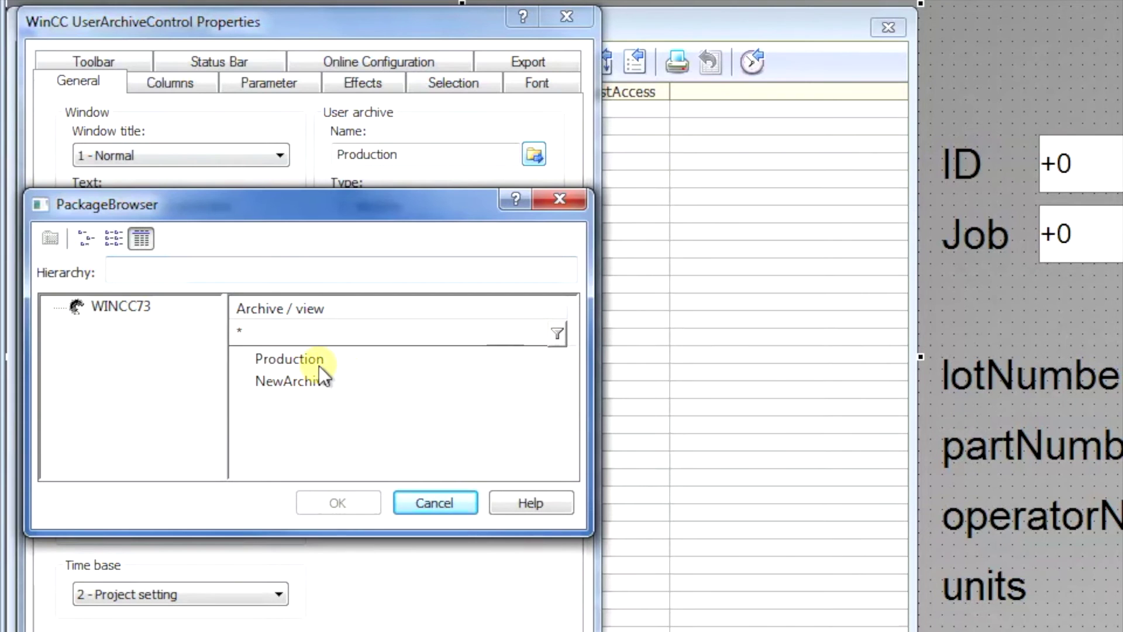
{"action": "left_click", "coordinate": [318, 363]}
{"action": "left_click", "coordinate": [338, 502]}
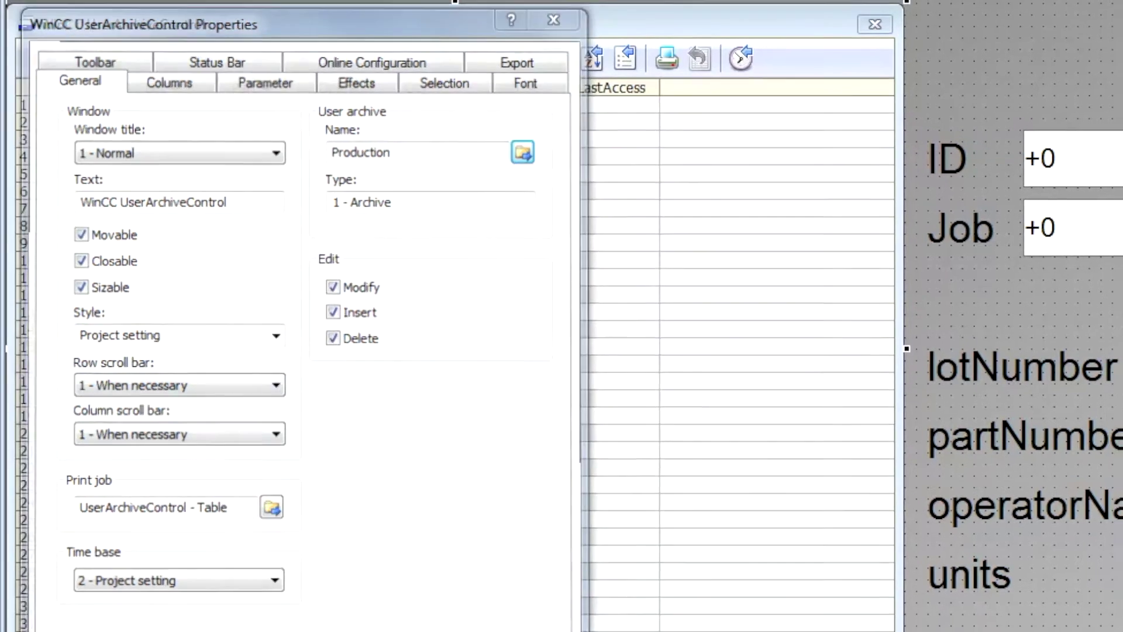
{"action": "left_click", "coordinate": [419, 630]}
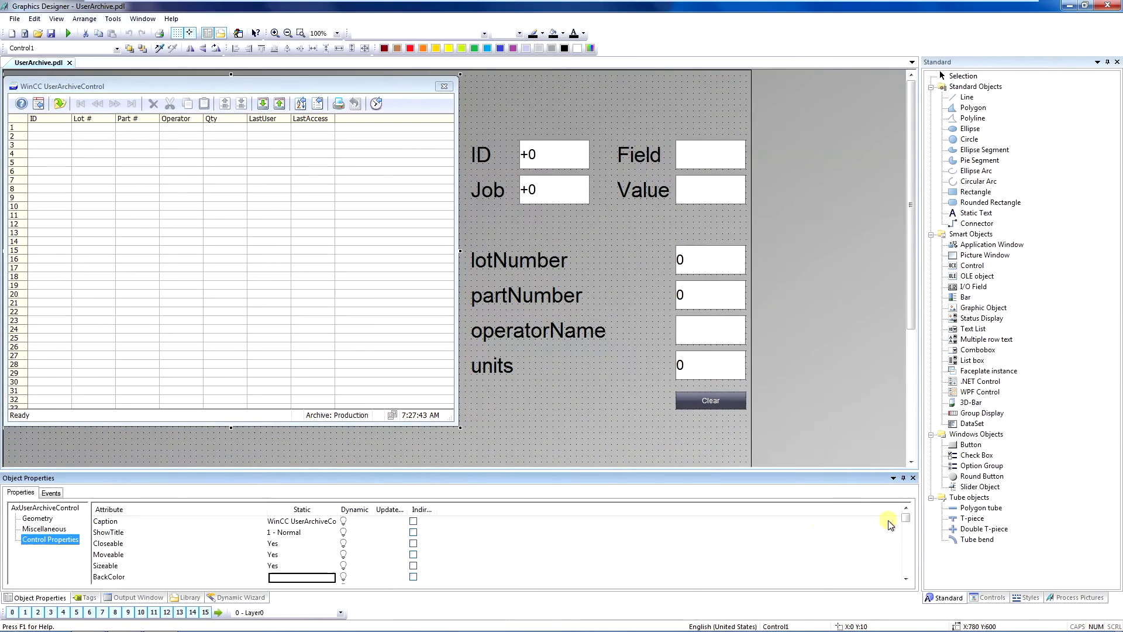
- Show the Controls palette with WinCC UserArchiveControl, then select the ID input field
{"action": "mouse_move", "coordinate": [910, 518]}
{"action": "left_mouse_down"}
{"action": "mouse_move", "coordinate": [910, 552]}
{"action": "mouse_move", "coordinate": [916, 513]}
{"action": "left_mouse_up"}
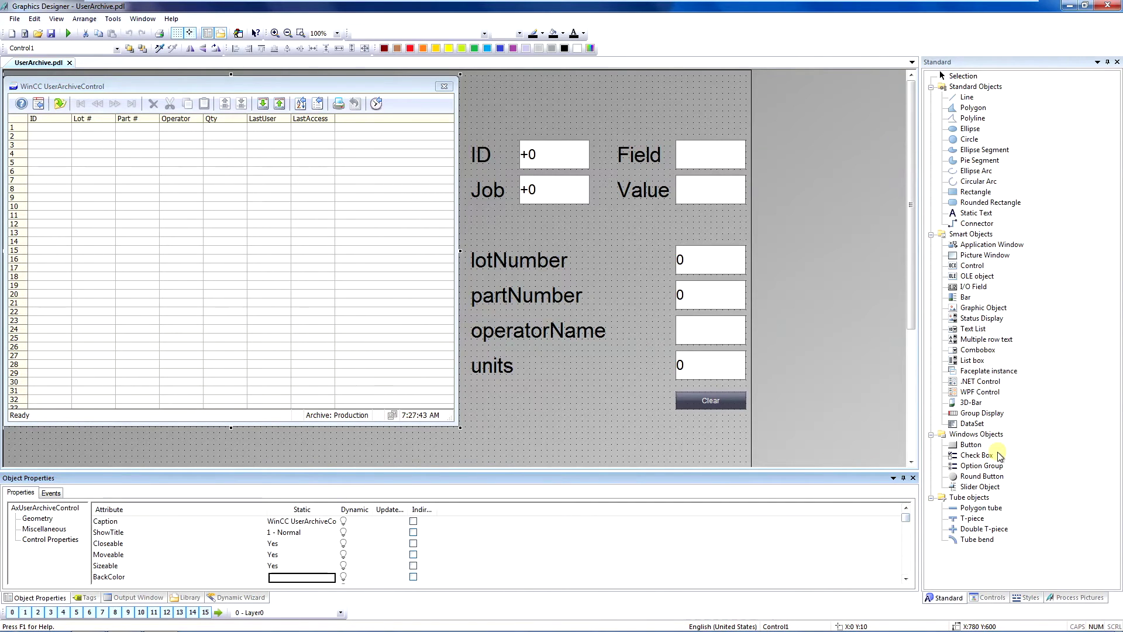
{"action": "left_click", "coordinate": [991, 597]}
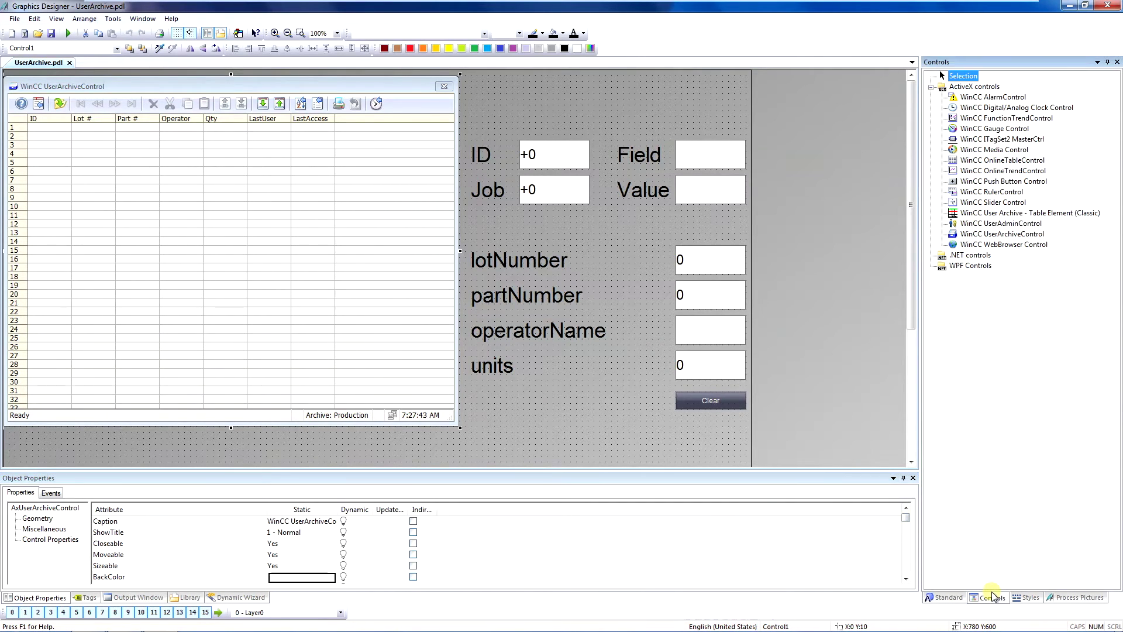
{"action": "left_click", "coordinate": [1009, 235]}
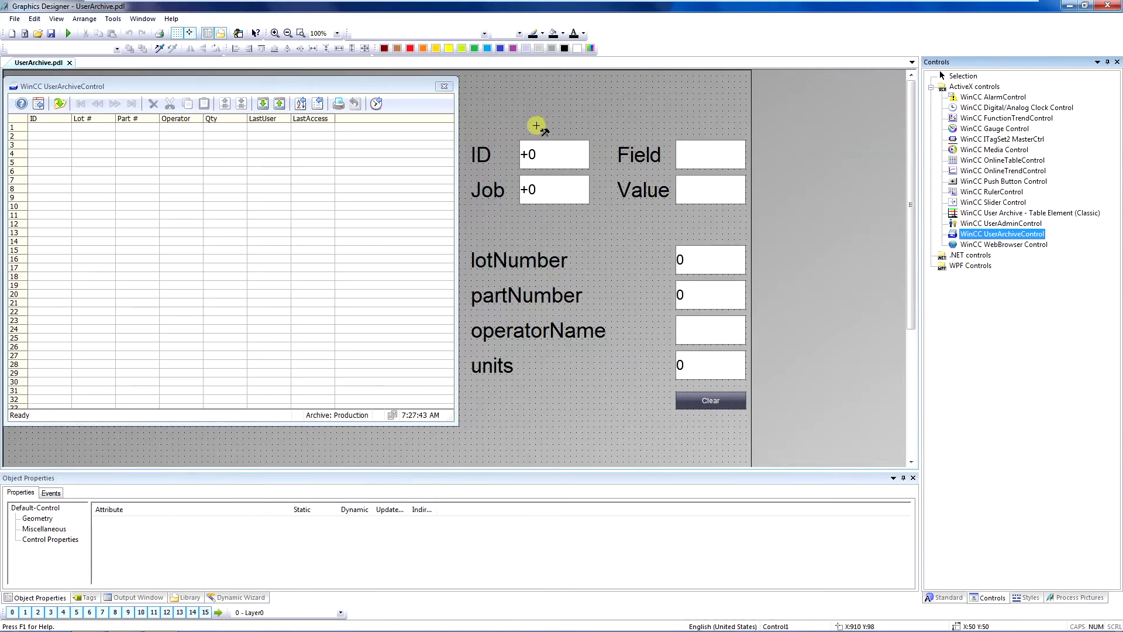
{"action": "left_click", "coordinate": [963, 78]}
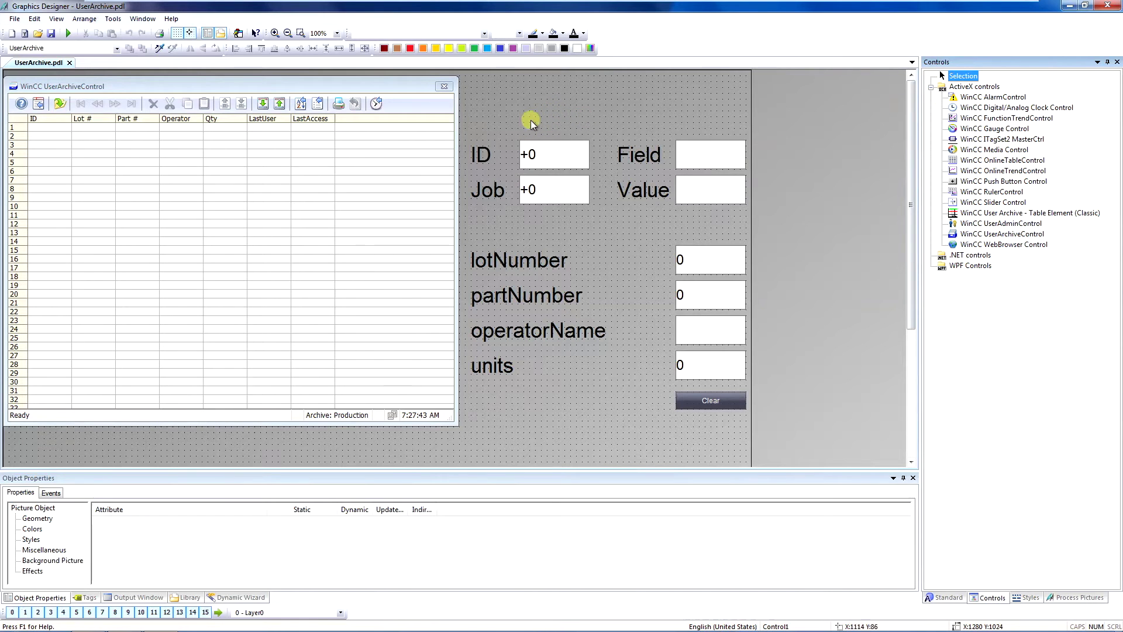
{"action": "left_click", "coordinate": [529, 151]}
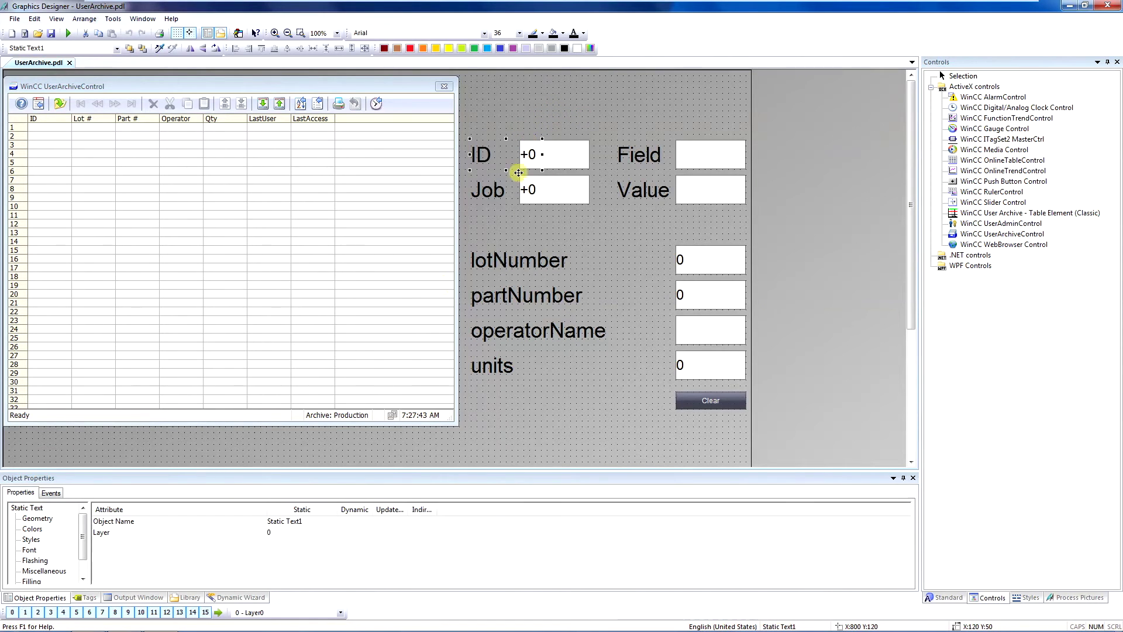
{"action": "left_click", "coordinate": [573, 159]}
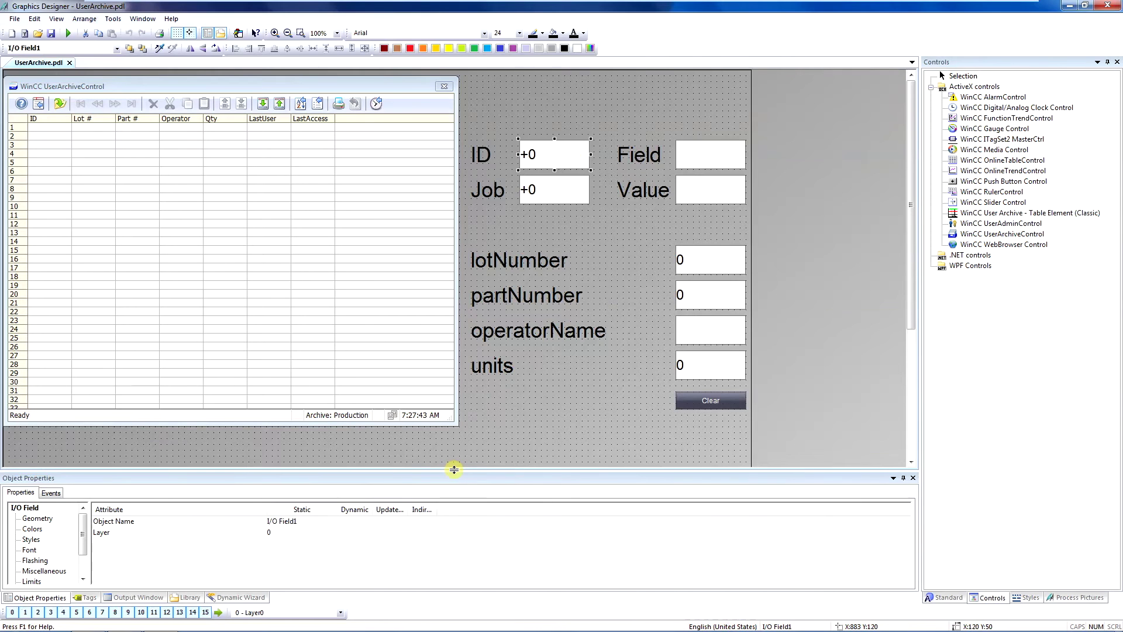
- Show the ID field's Output/Input properties, checking its linked tag and data format
{"action": "left_click_drag", "start_coordinate": [454, 470], "coordinate": [466, 443]}
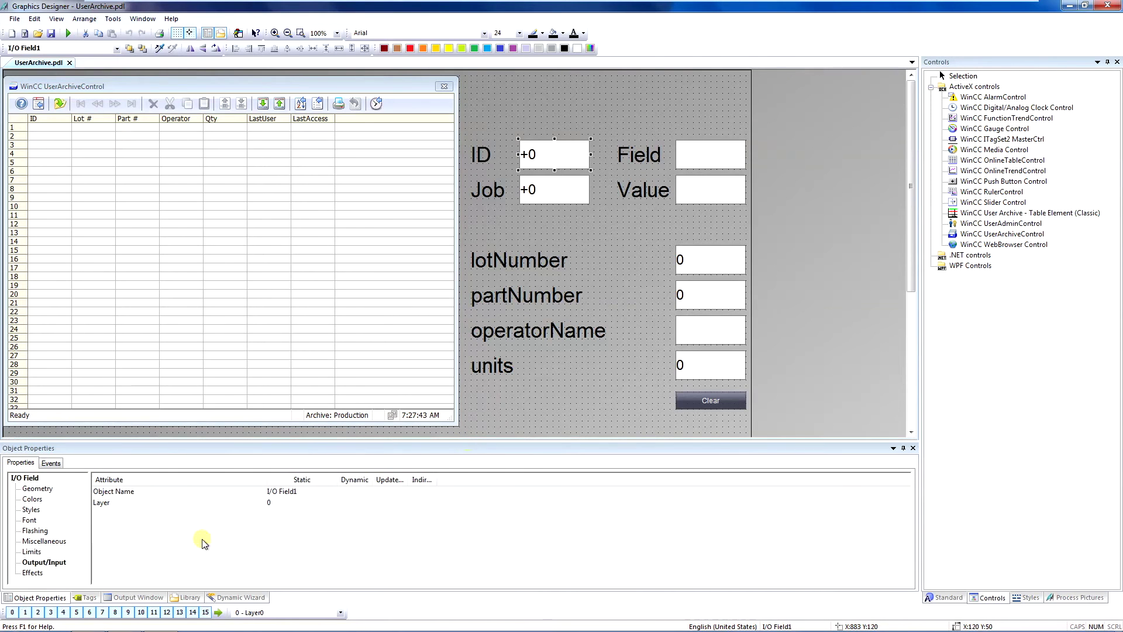
{"action": "left_click", "coordinate": [59, 563]}
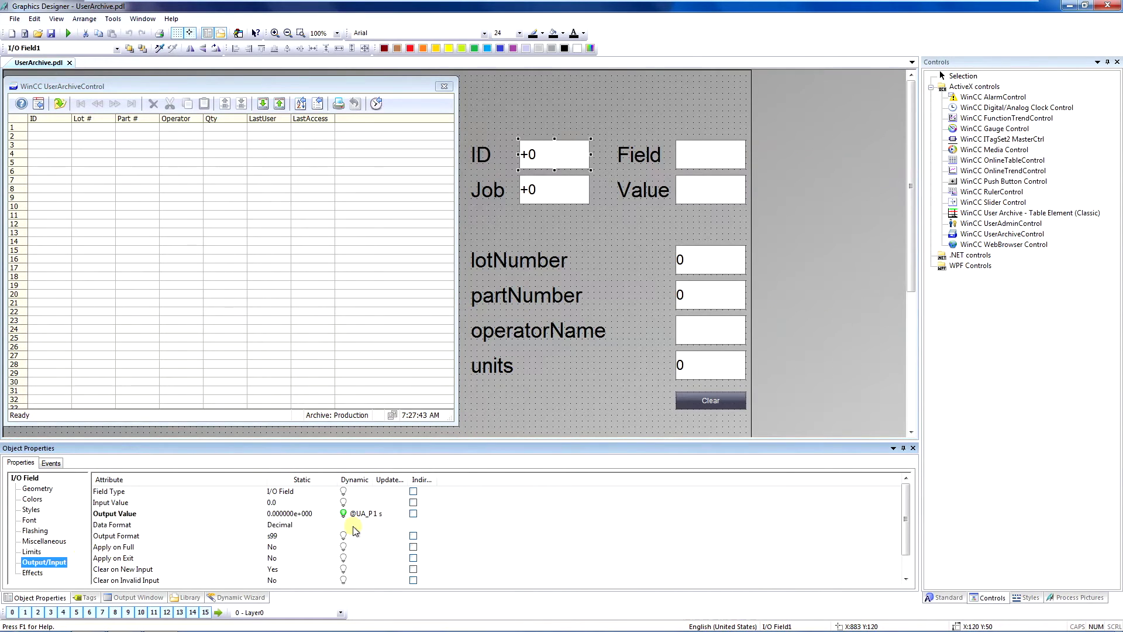
{"action": "left_click_drag", "start_coordinate": [375, 478], "coordinate": [386, 479]}
{"action": "left_click_drag", "start_coordinate": [452, 508], "coordinate": [481, 509]}
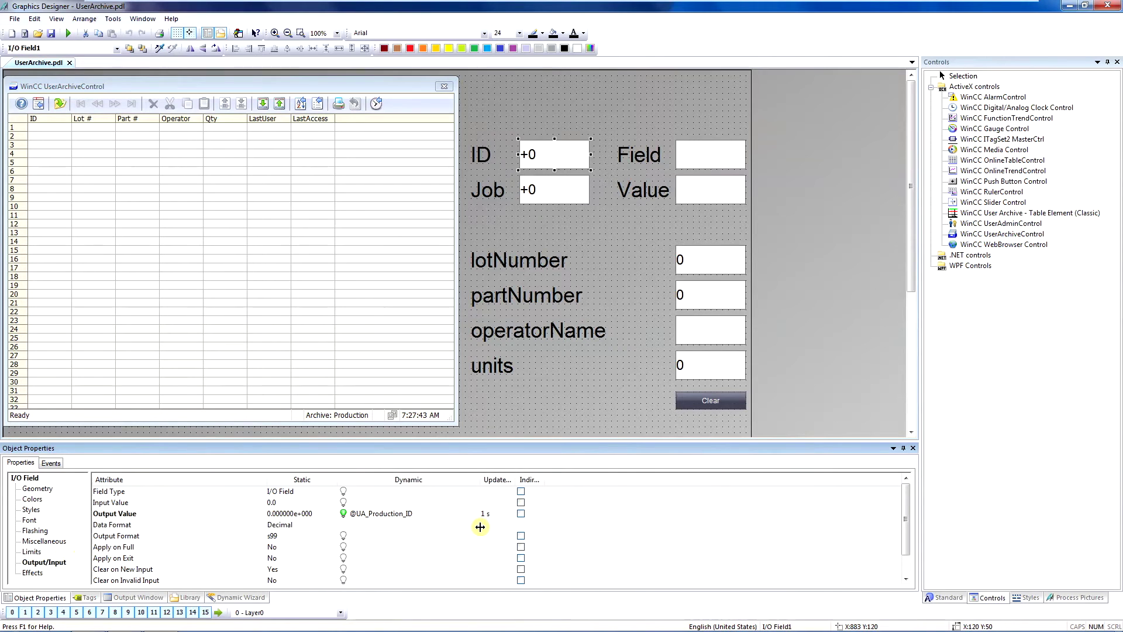
{"action": "left_click", "coordinate": [419, 521]}
{"action": "left_click", "coordinate": [422, 514]}
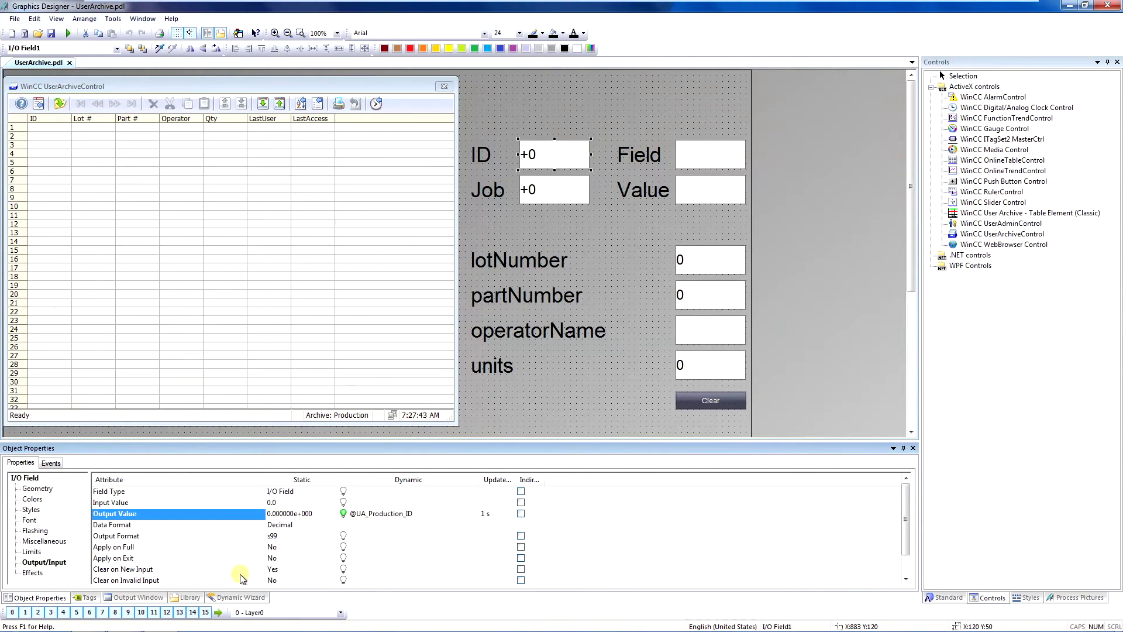
{"action": "left_click", "coordinate": [298, 526]}
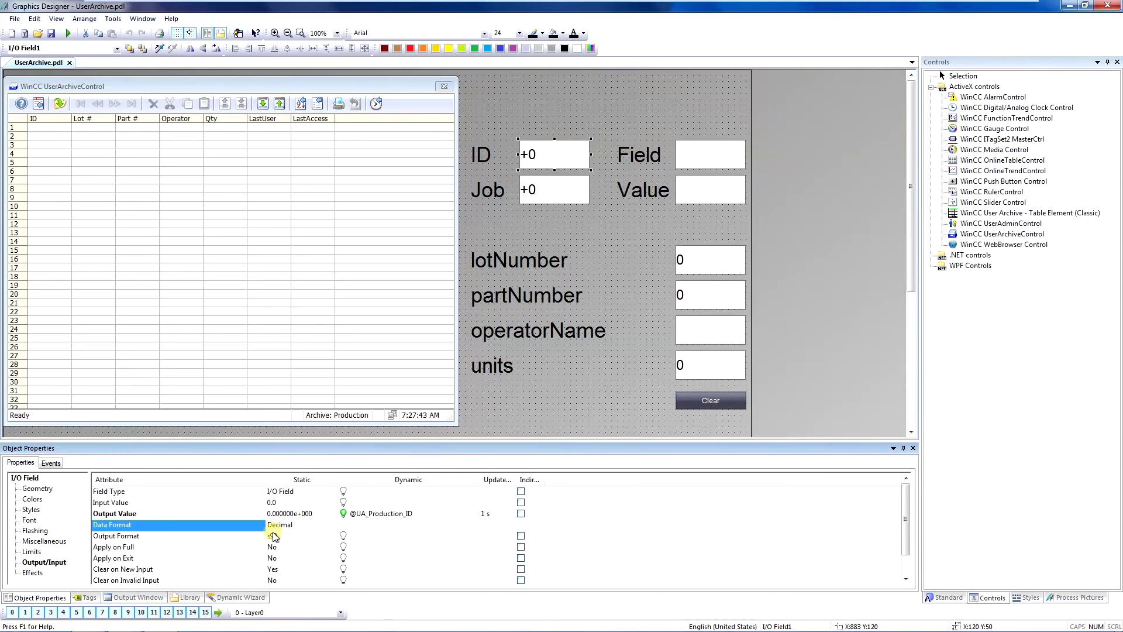
{"action": "left_click", "coordinate": [281, 535]}
- Set the ID field's output format to s999
{"action": "left_click", "coordinate": [282, 536]}
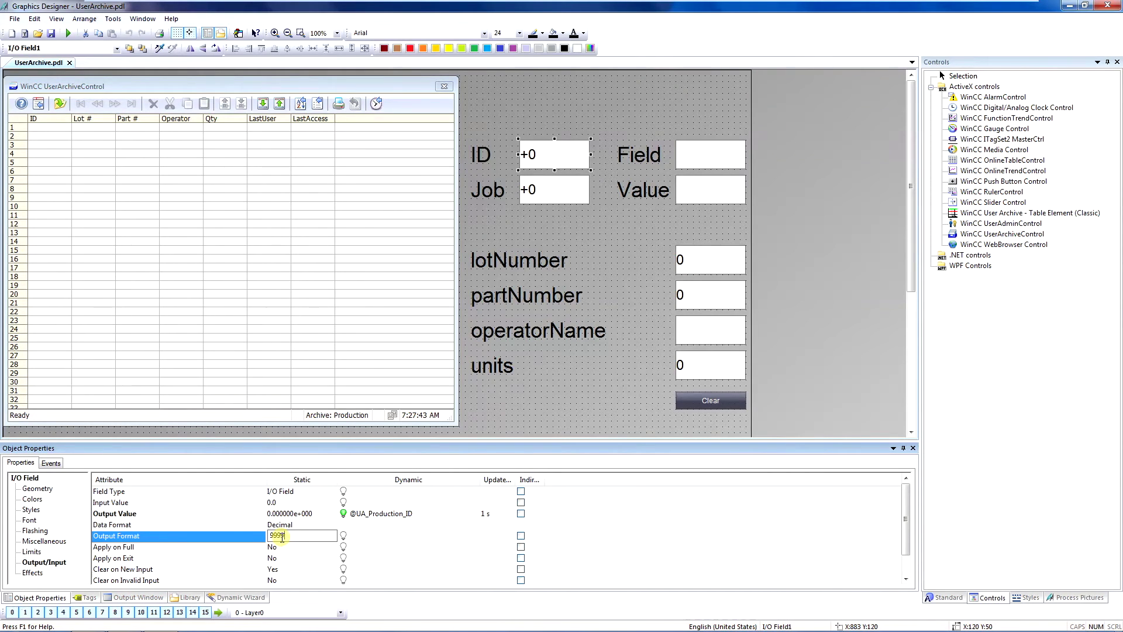
{"action": "type", "text": "9999"}
{"action": "key", "text": "Return"}
{"action": "left_click", "coordinate": [282, 538]}
{"action": "type", "text": "s999"}
{"action": "key", "text": "Return"}
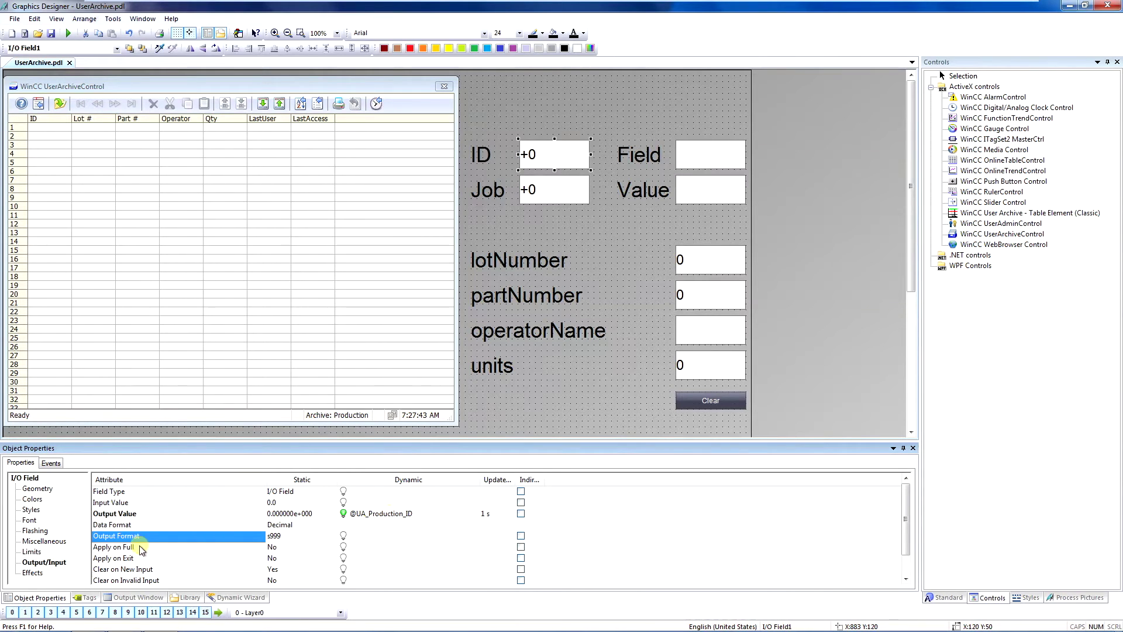
{"action": "left_click", "coordinate": [88, 597]}
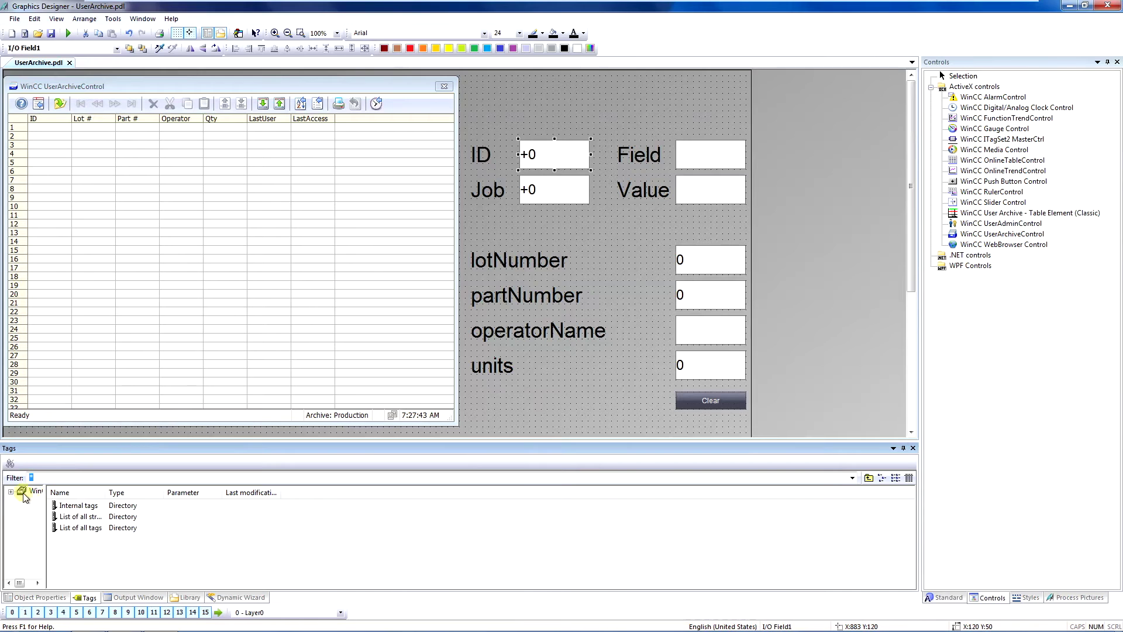
{"action": "double_click", "coordinate": [65, 505]}
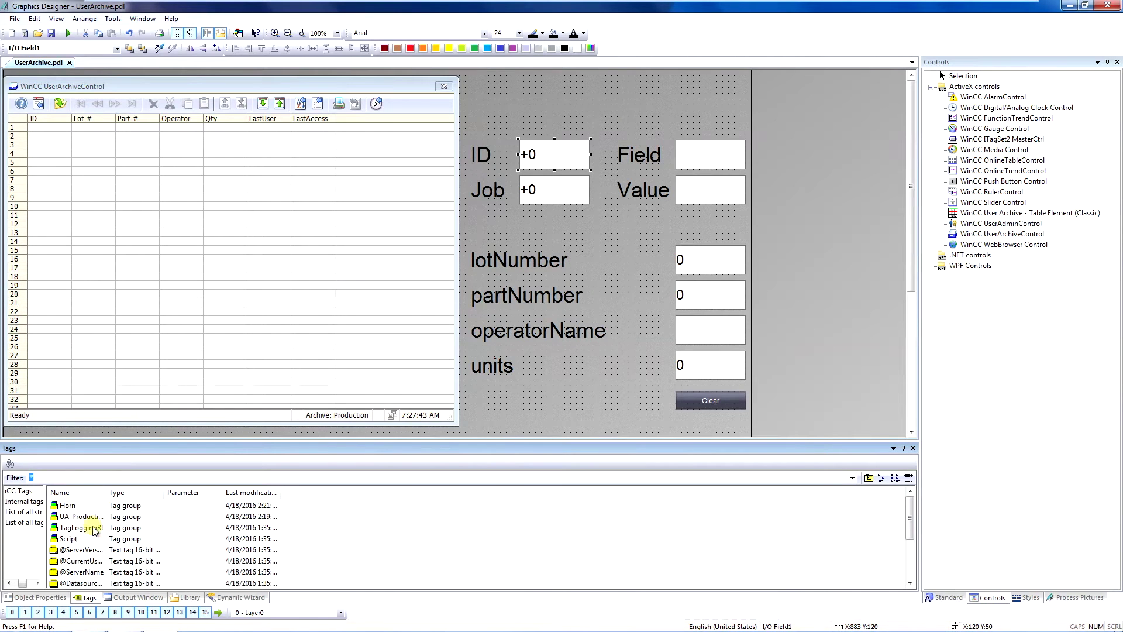
{"action": "double_click", "coordinate": [82, 517]}
{"action": "left_click", "coordinate": [82, 516]}
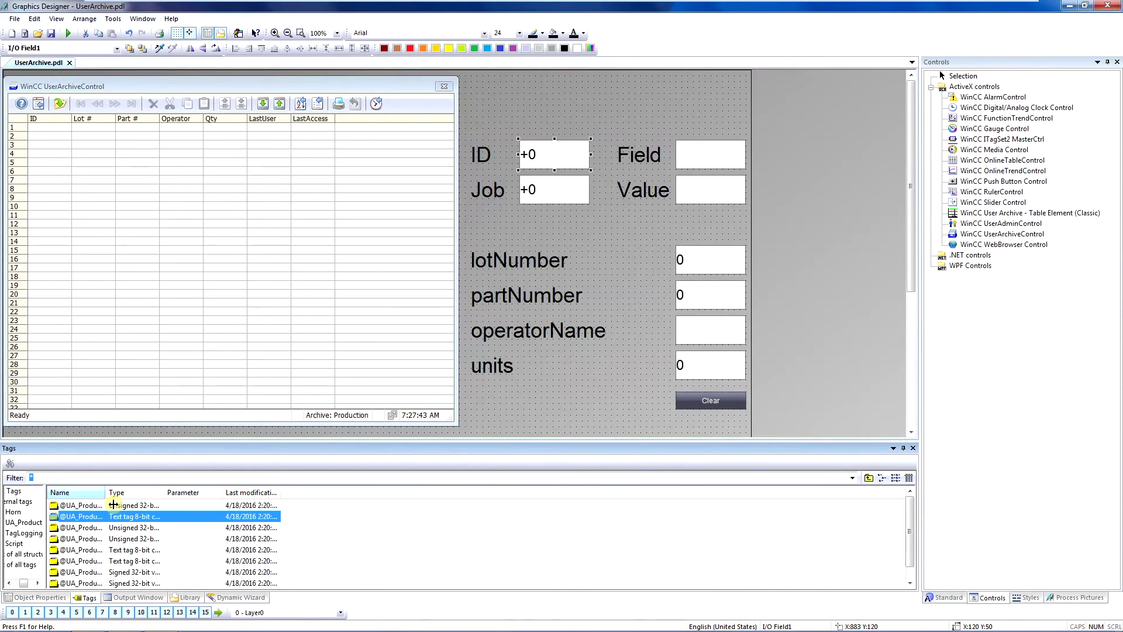
{"action": "left_click_drag", "start_coordinate": [113, 504], "coordinate": [188, 504]}
{"action": "left_click", "coordinate": [110, 583]}
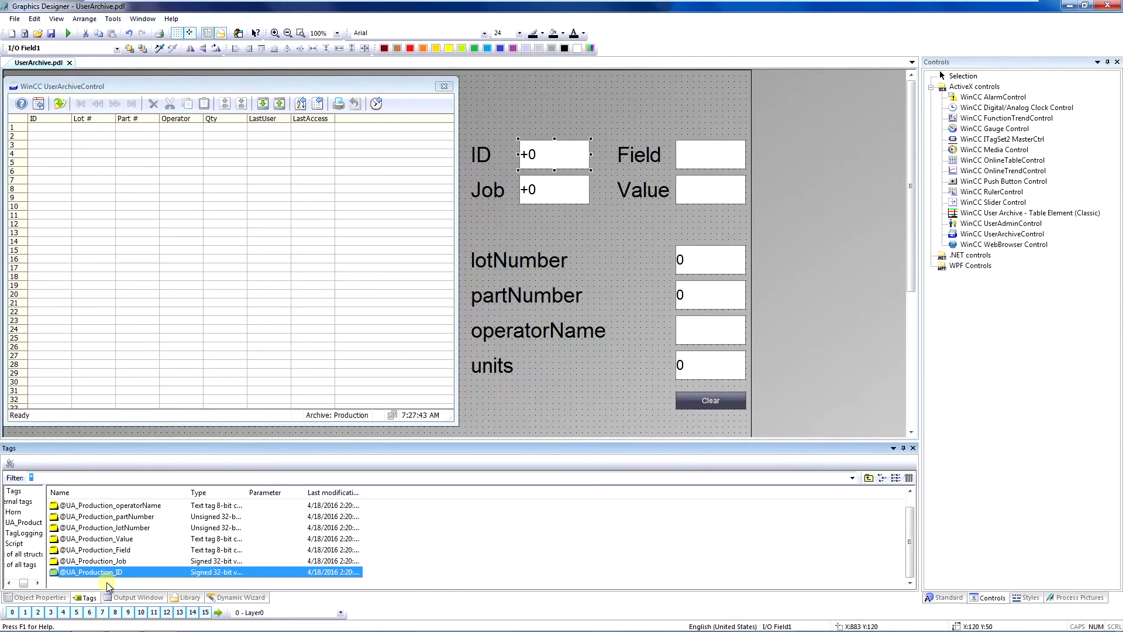
{"action": "left_click", "coordinate": [104, 578]}
{"action": "left_click_drag", "start_coordinate": [104, 576], "coordinate": [552, 161]}
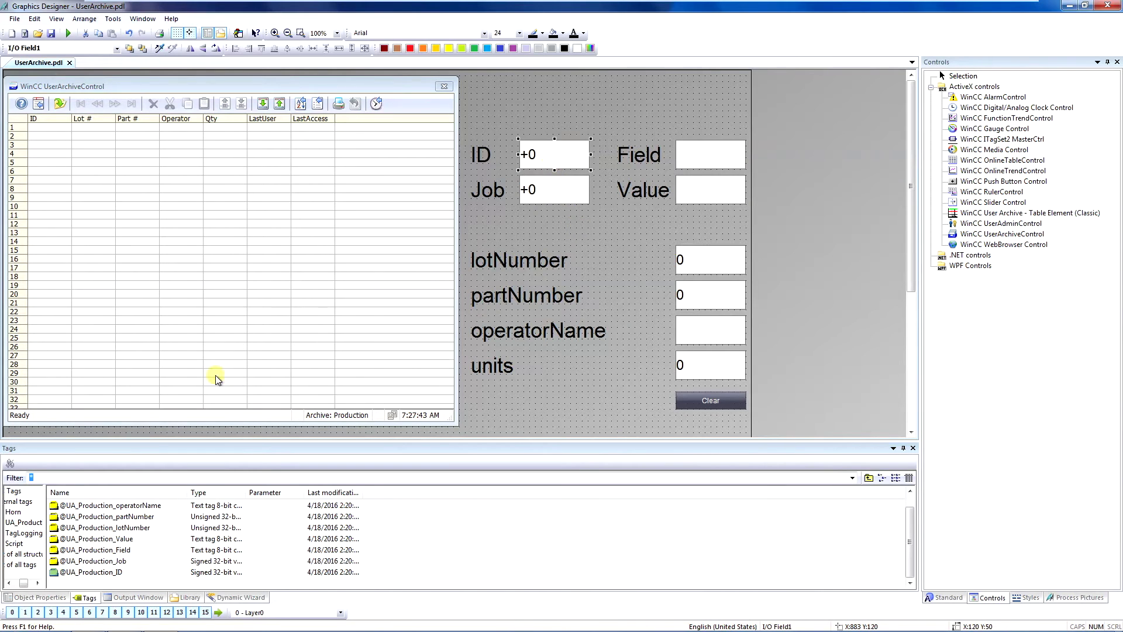
- Verify the linked tags of the lotNumber, partNumber, operatorName and units fields
{"action": "left_click", "coordinate": [33, 597]}
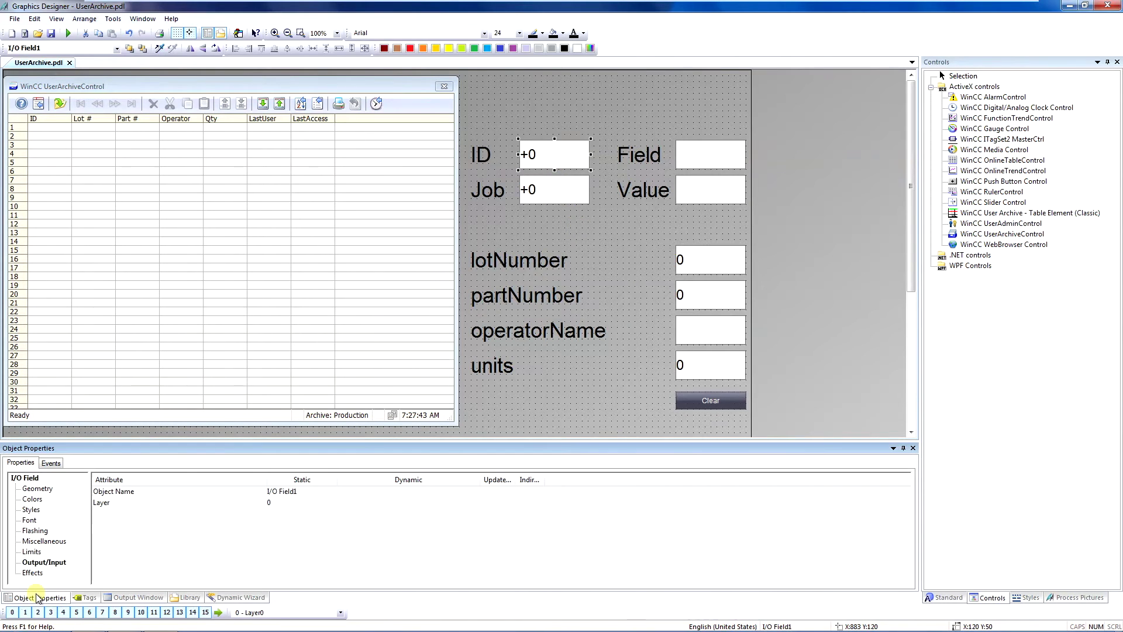
{"action": "left_click", "coordinate": [57, 562]}
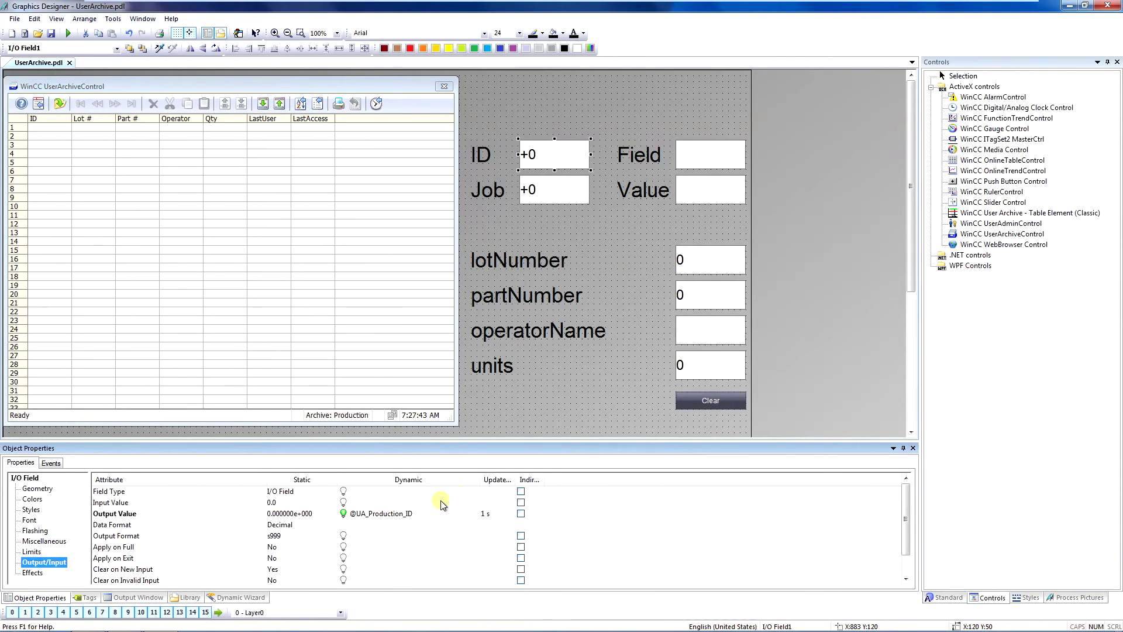
{"action": "left_click", "coordinate": [715, 263]}
{"action": "left_click", "coordinate": [717, 289]}
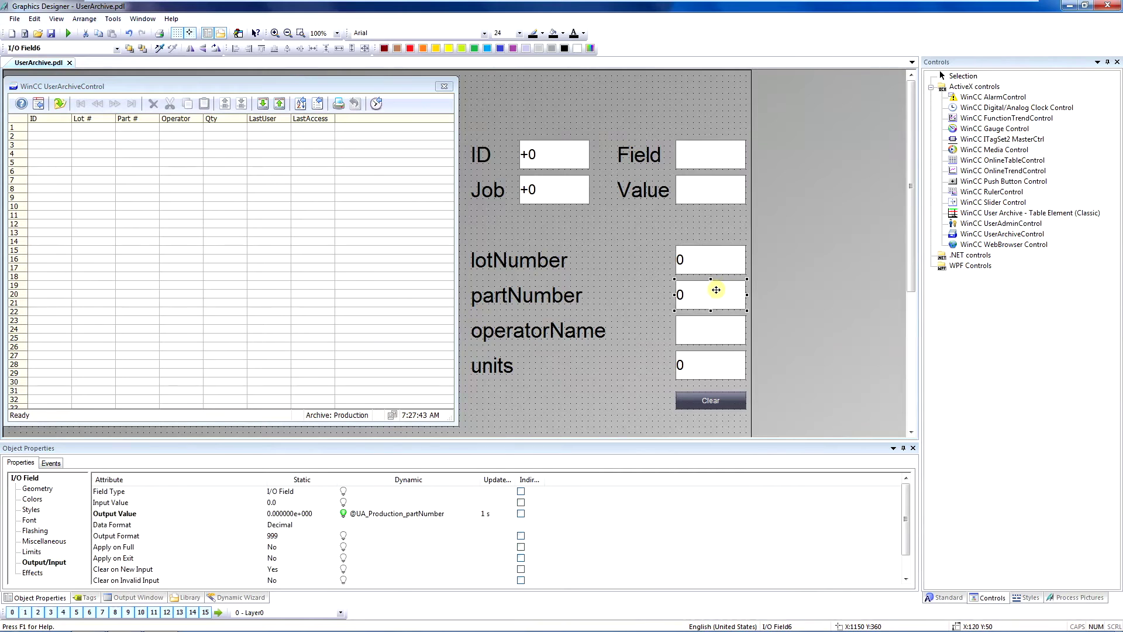
{"action": "left_click", "coordinate": [710, 335]}
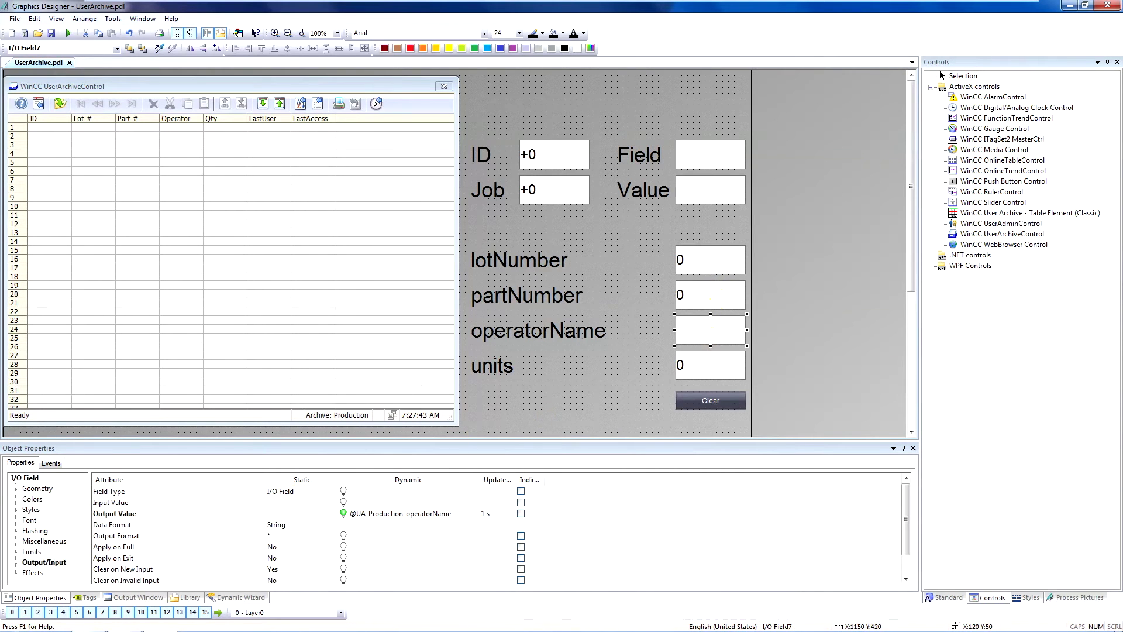
{"action": "left_click", "coordinate": [284, 525]}
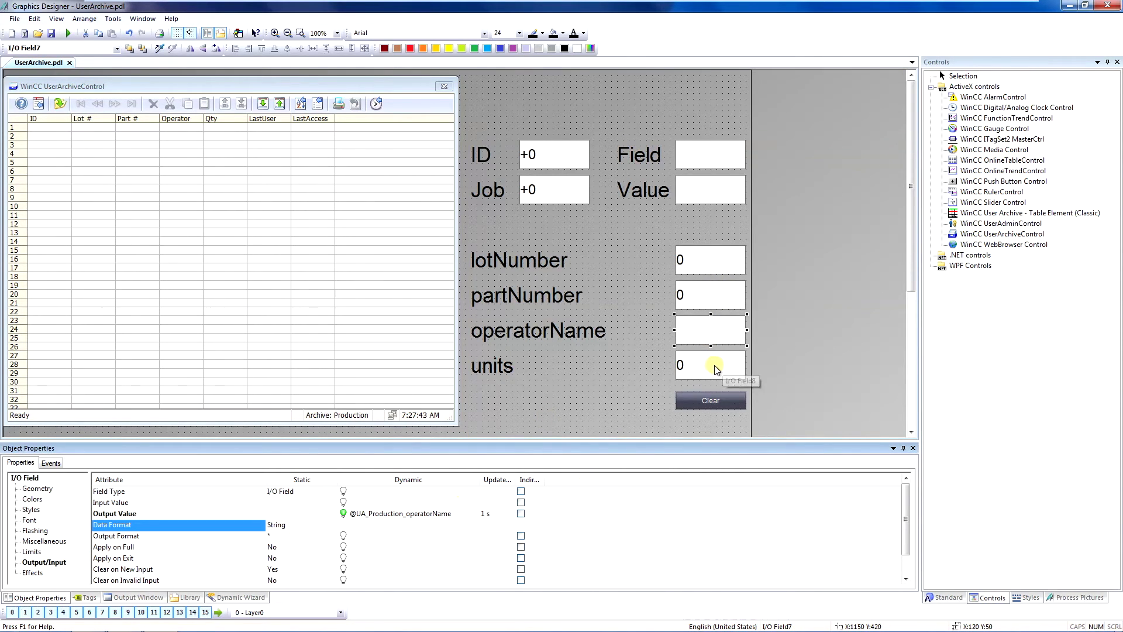
{"action": "left_click", "coordinate": [710, 361]}
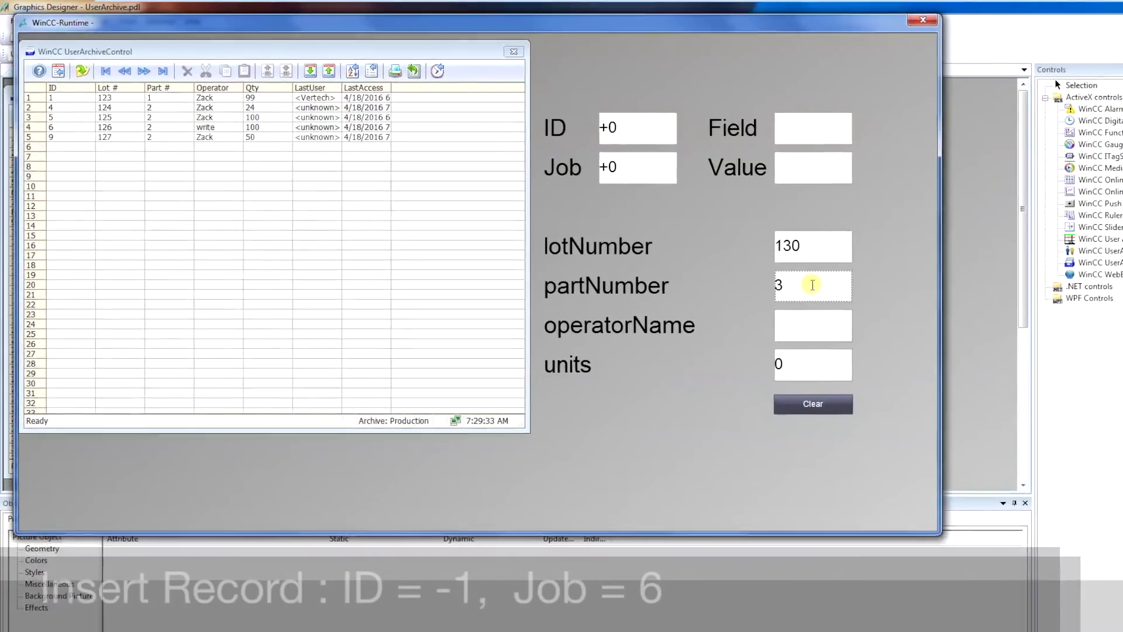
- Enter operator name Youtube and 1000 units in the record fields
{"action": "left_click", "coordinate": [766, 308]}
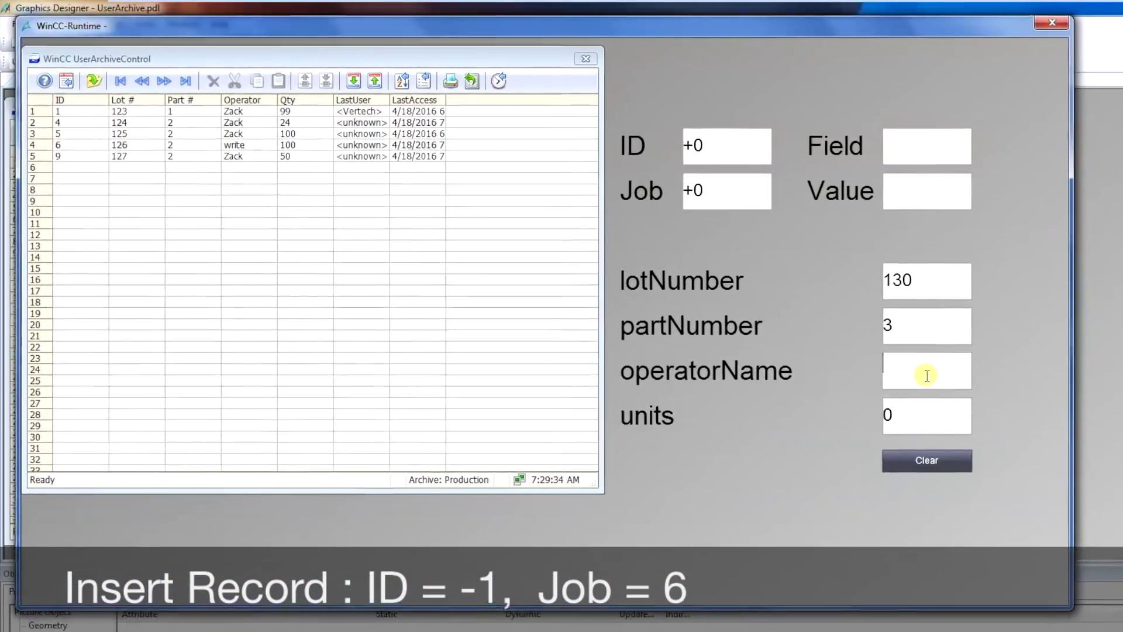
{"action": "type", "text": "Y"}
{"action": "type", "text": "out"}
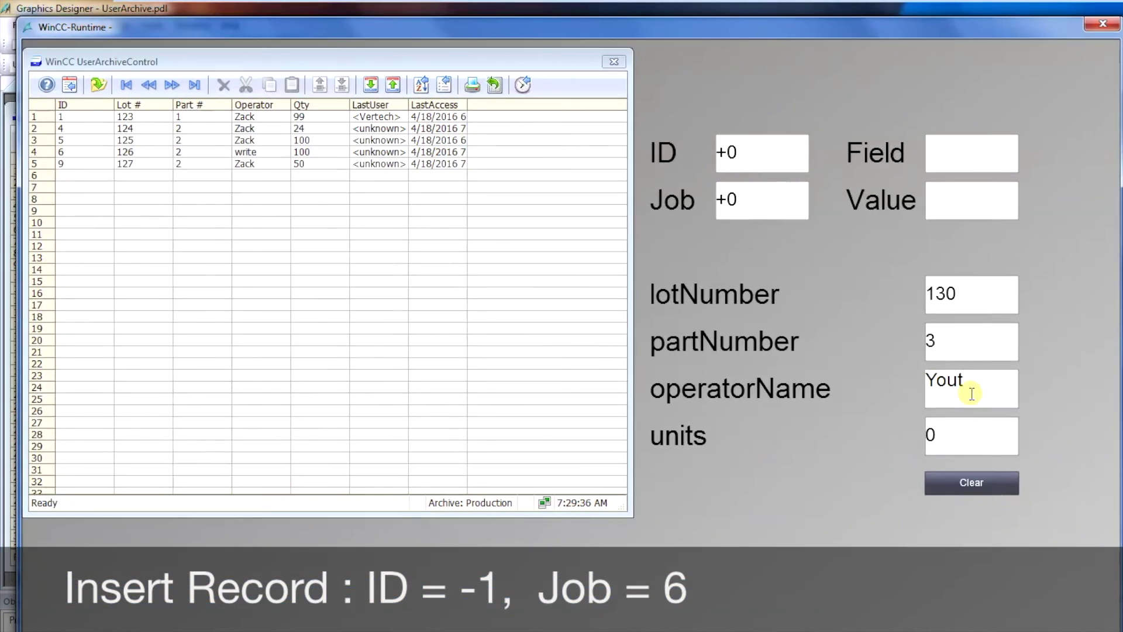
{"action": "type", "text": "ube"}
{"action": "key", "text": "Return"}
{"action": "left_click", "coordinate": [962, 436]}
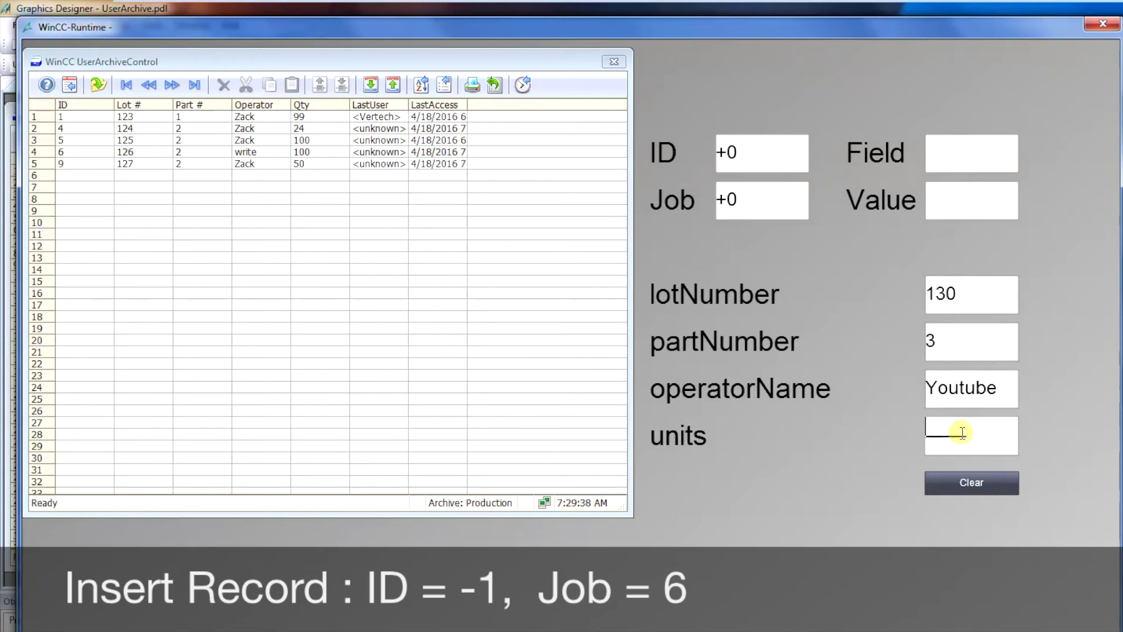
{"action": "type", "text": "1000"}
{"action": "key", "text": "Return"}
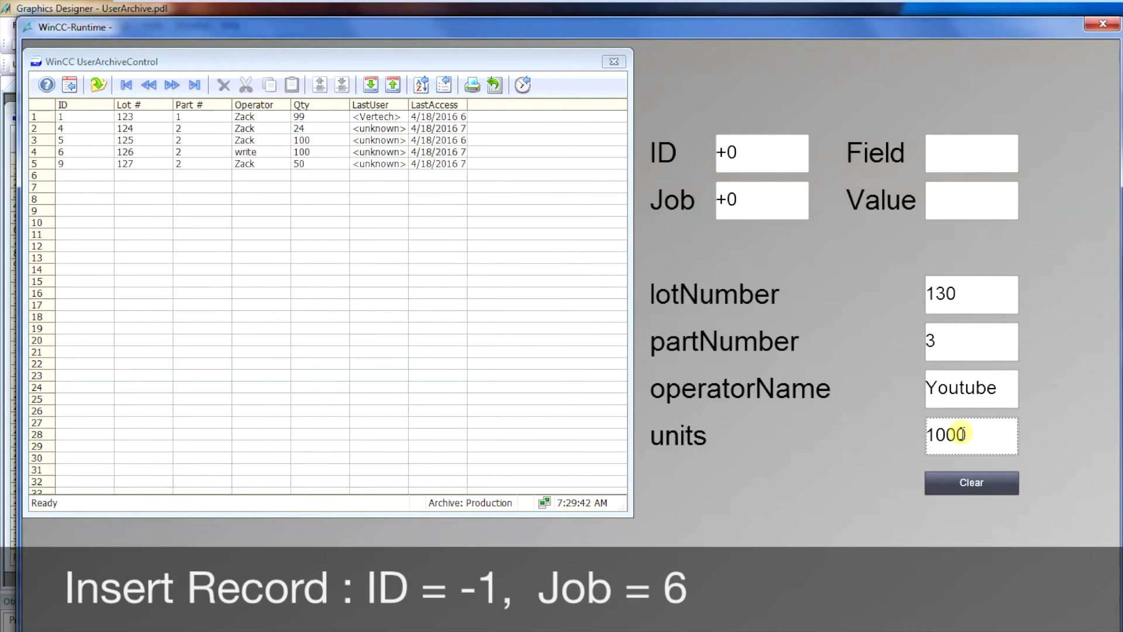
- Insert the record with ID -1 and job 6, then select the new row 6
{"action": "left_click", "coordinate": [752, 150]}
{"action": "type", "text": "-1"}
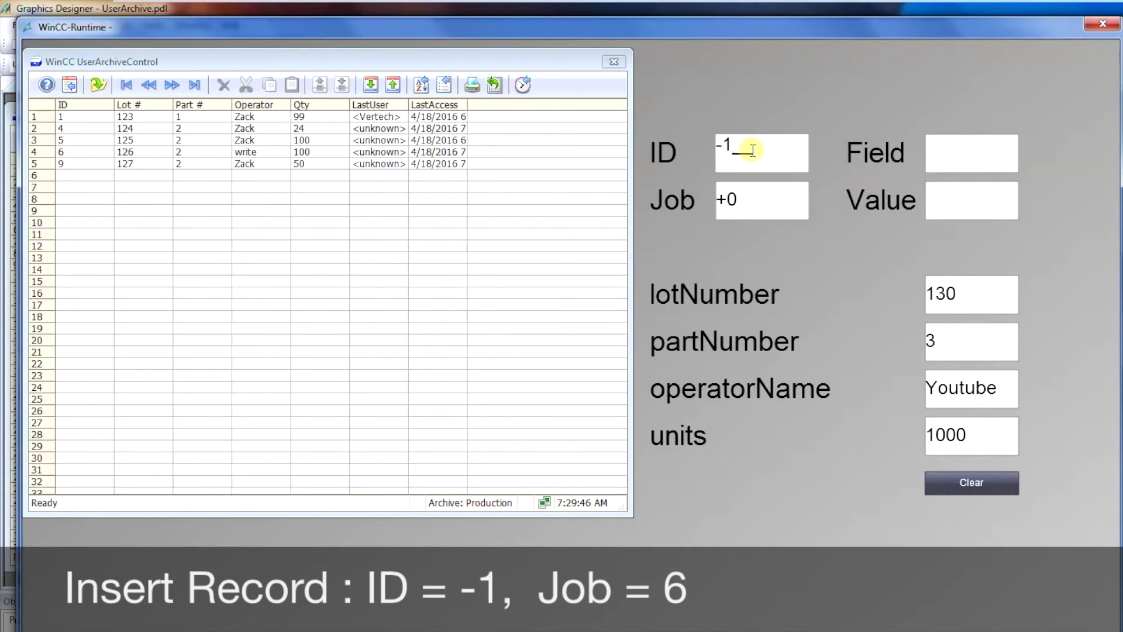
{"action": "key", "text": "Return"}
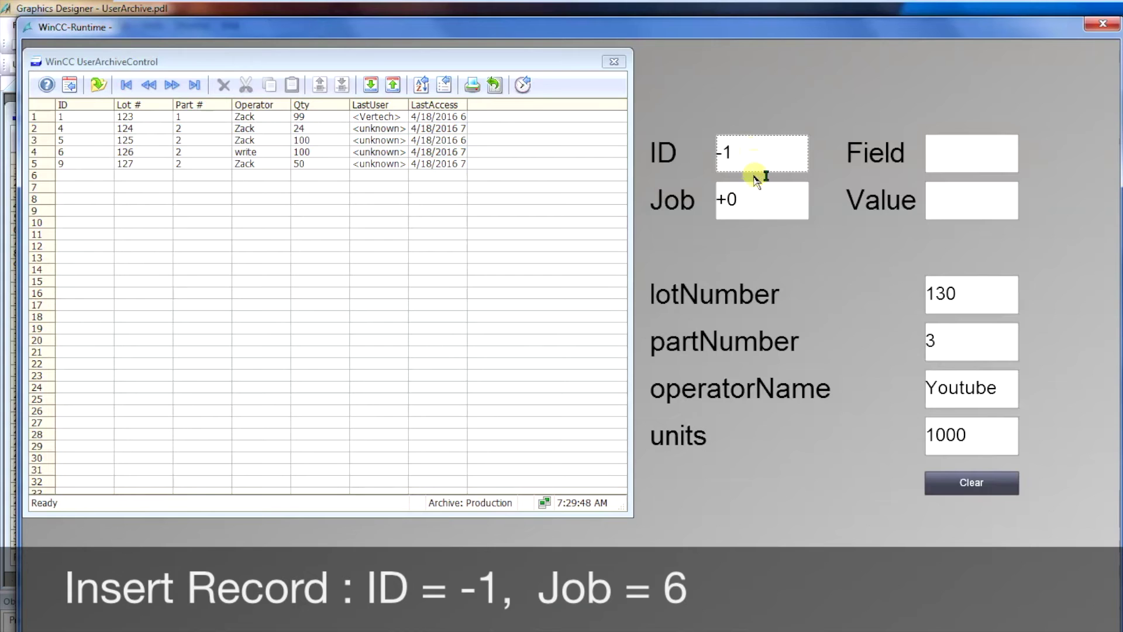
{"action": "left_click", "coordinate": [756, 208]}
{"action": "type", "text": "+6"}
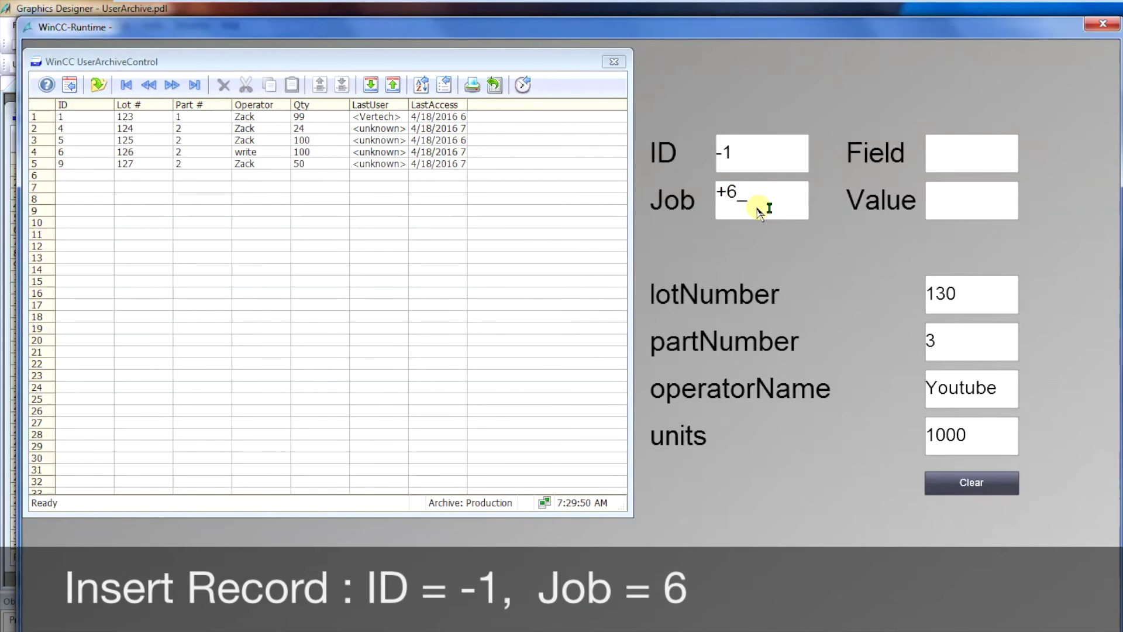
{"action": "key", "text": "Return"}
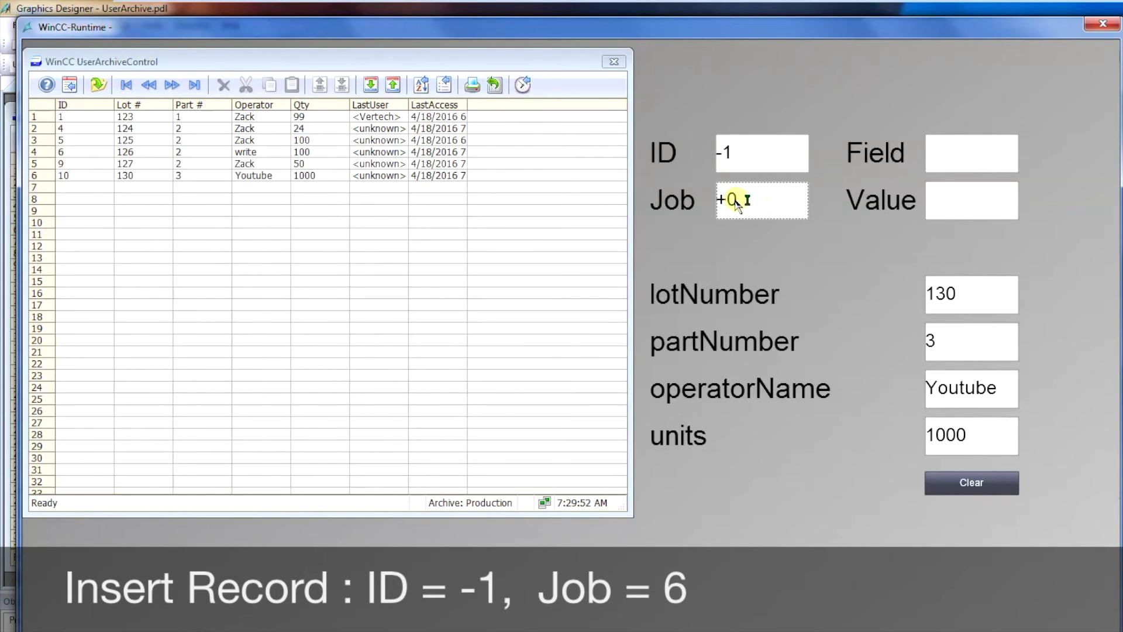
{"action": "left_click", "coordinate": [58, 178]}
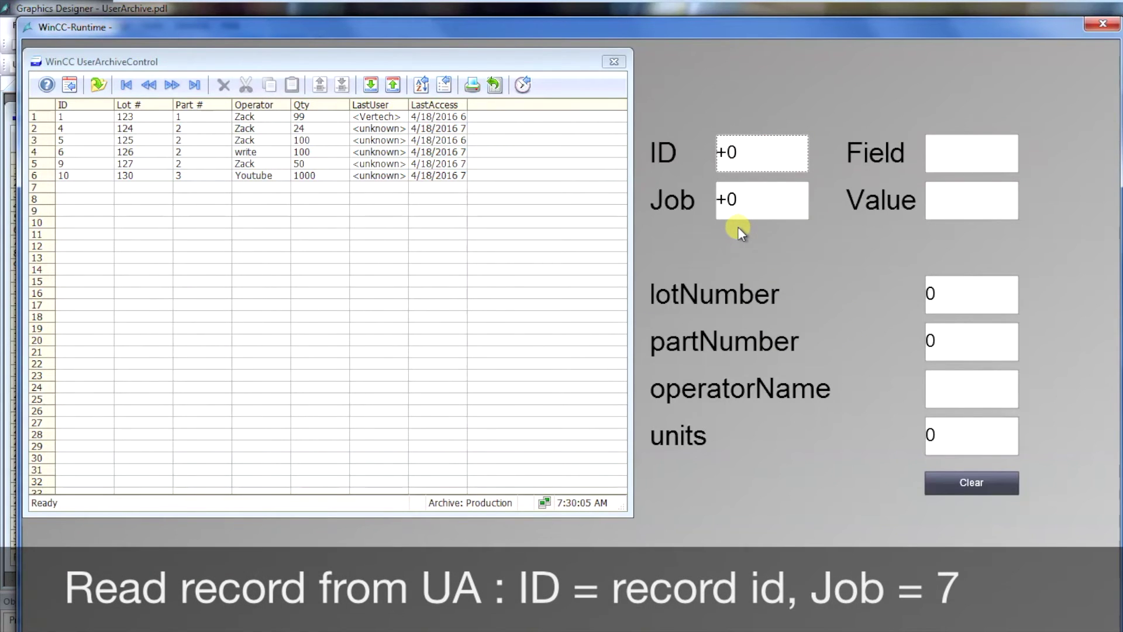
- Read record 10 into the fields using ID 10 and job 7
{"action": "left_click", "coordinate": [760, 153]}
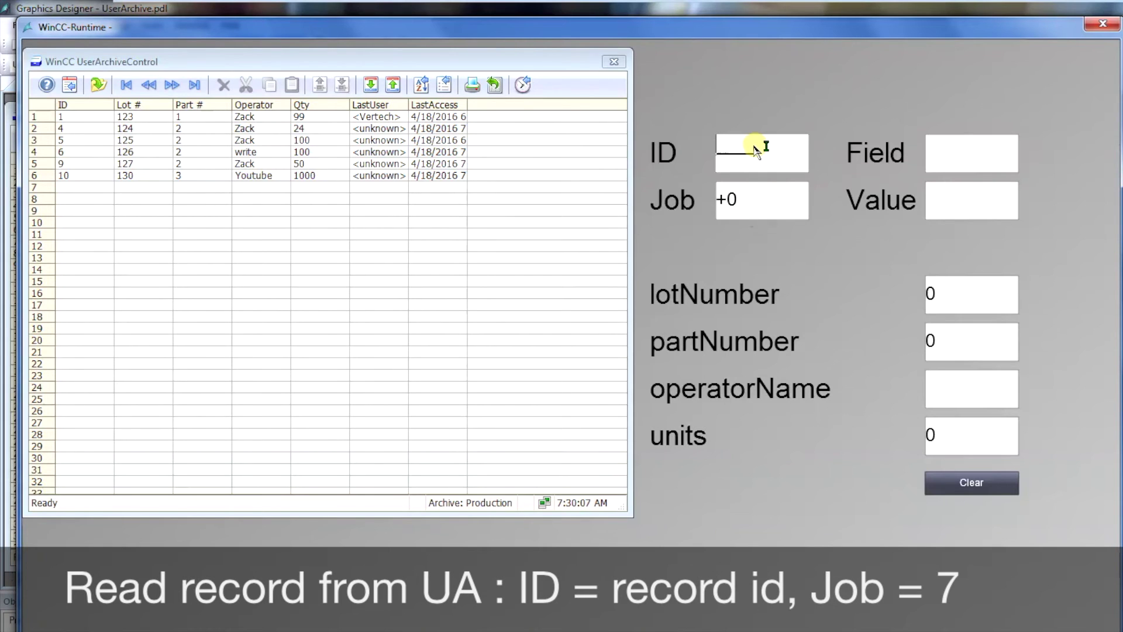
{"action": "type", "text": "10"}
{"action": "key", "text": "Return"}
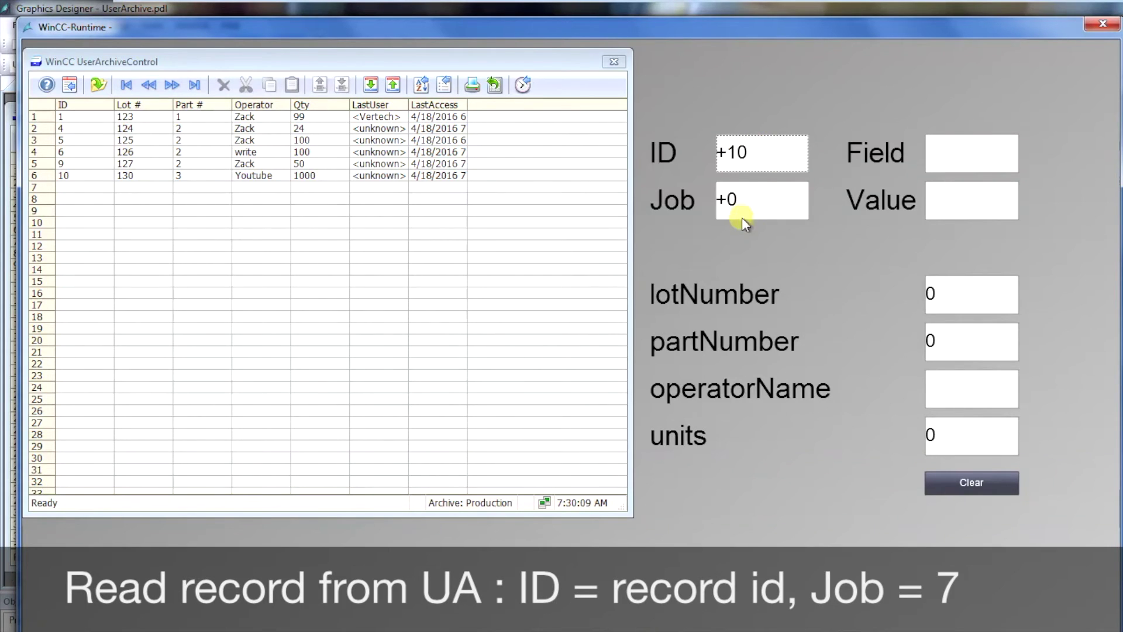
{"action": "left_click", "coordinate": [749, 209]}
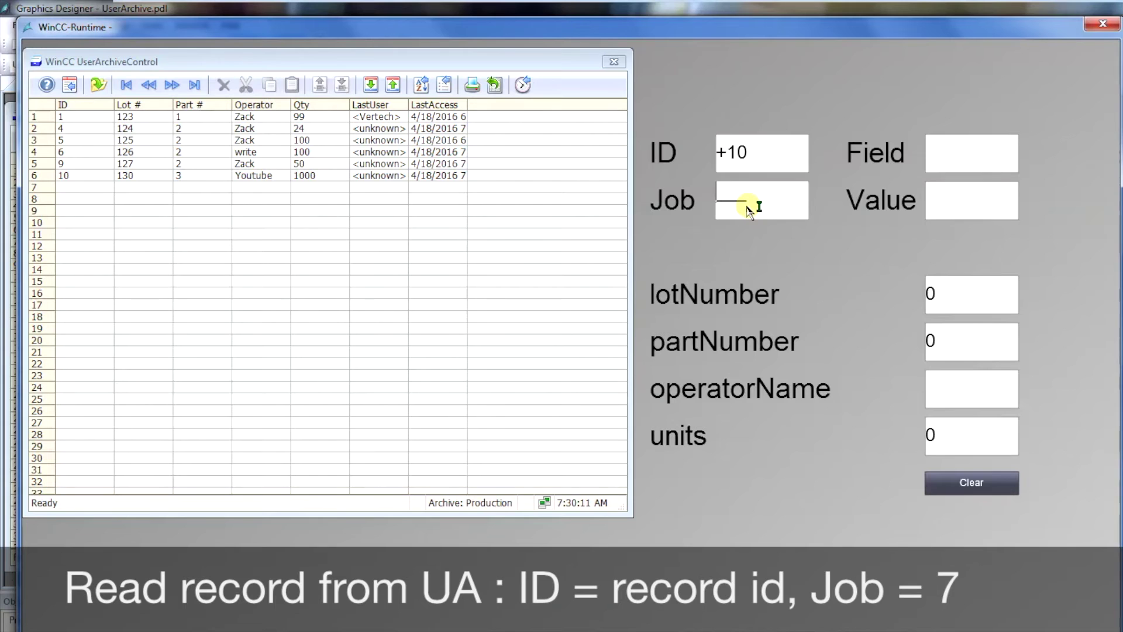
{"action": "type", "text": "7"}
{"action": "key", "text": "Return"}
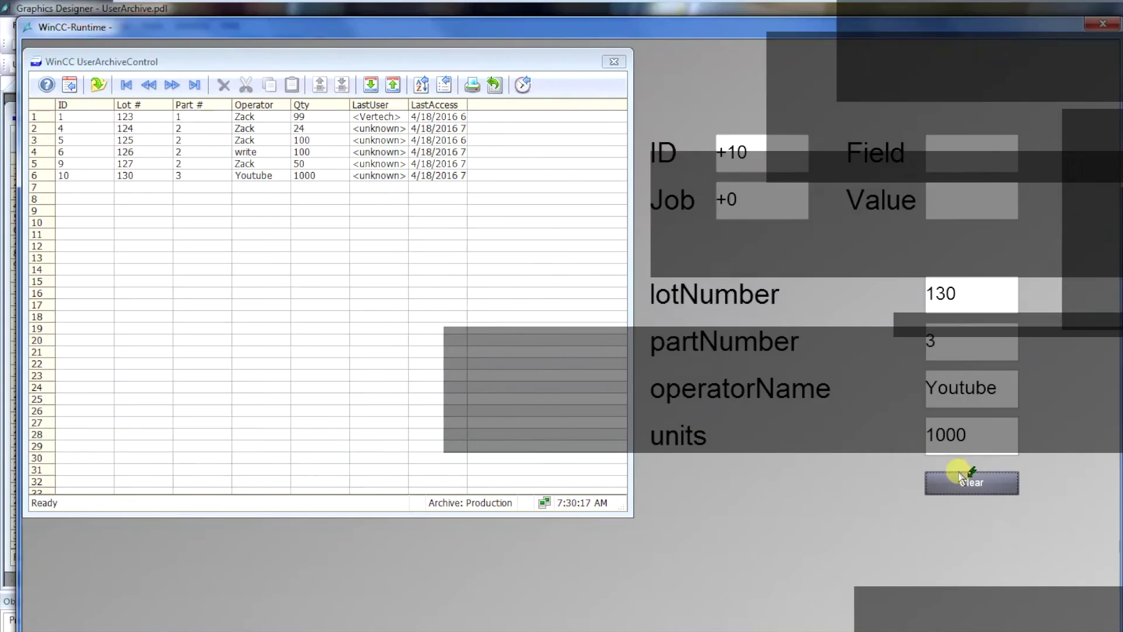
- Clear the fields and load the first record with ID -6 and job 7
{"action": "left_click", "coordinate": [969, 481]}
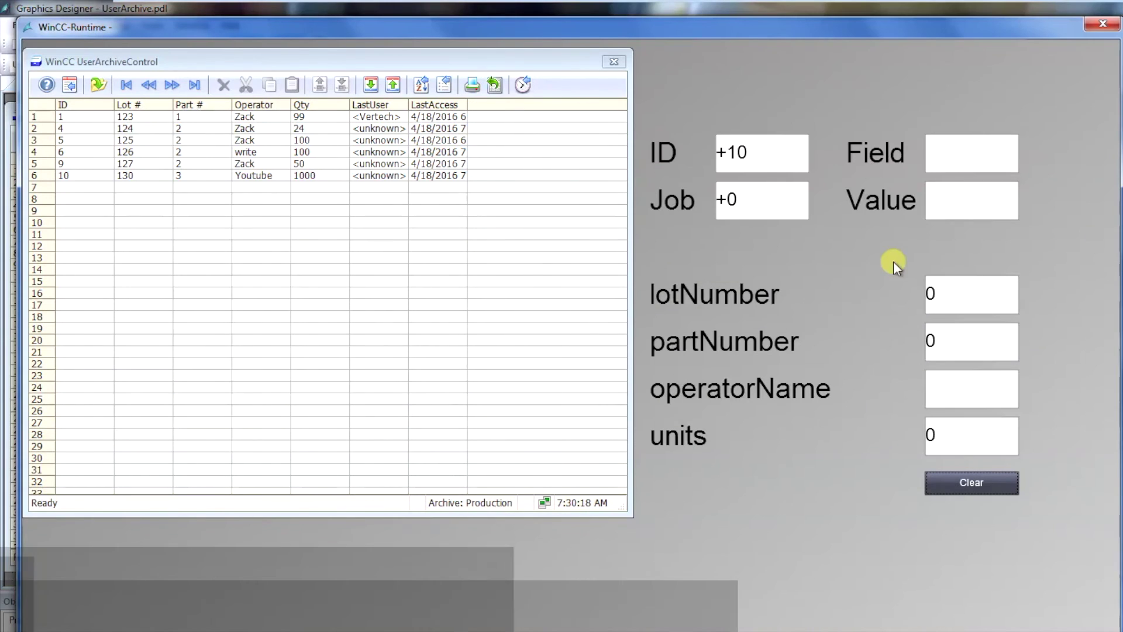
{"action": "left_click", "coordinate": [781, 165]}
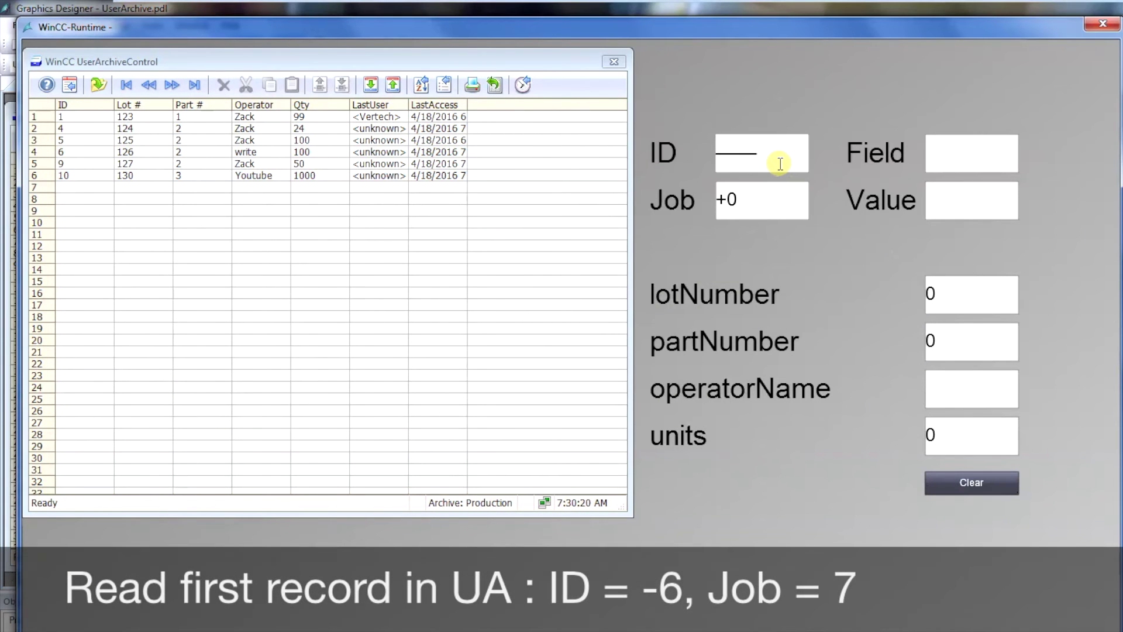
{"action": "type", "text": "-6"}
{"action": "key", "text": "Return"}
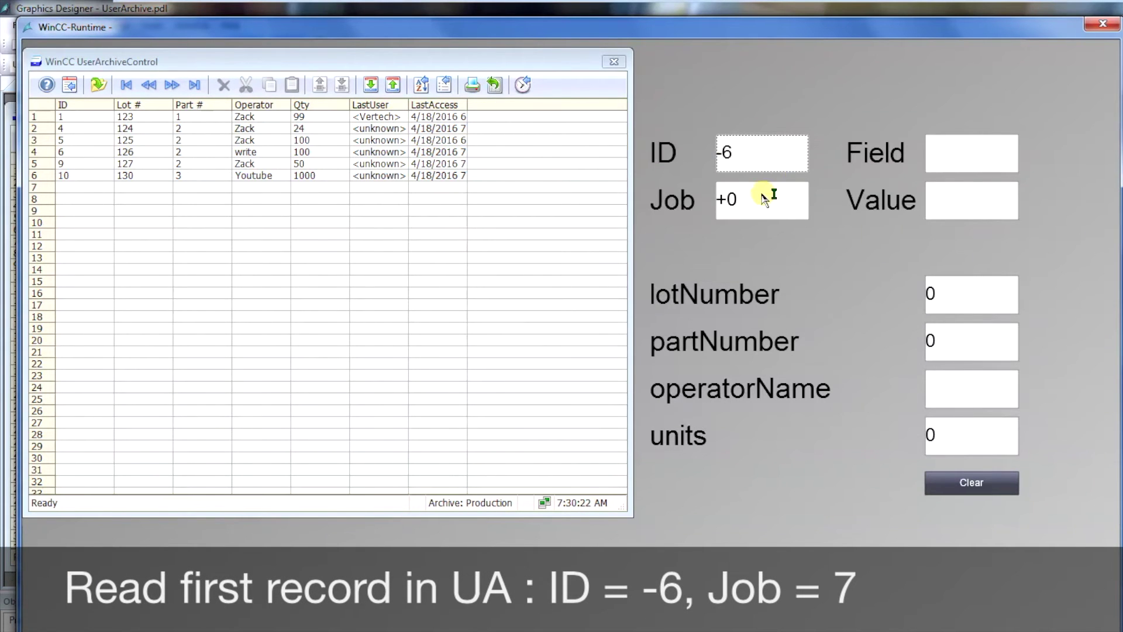
{"action": "left_click", "coordinate": [763, 196]}
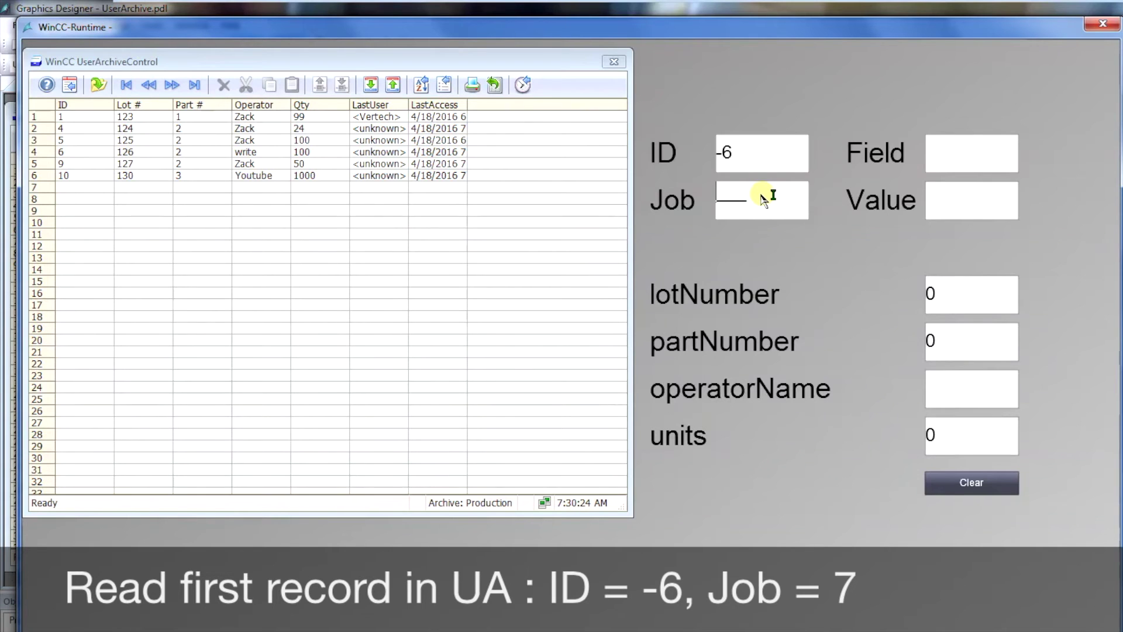
{"action": "type", "text": "7"}
{"action": "key", "text": "Return"}
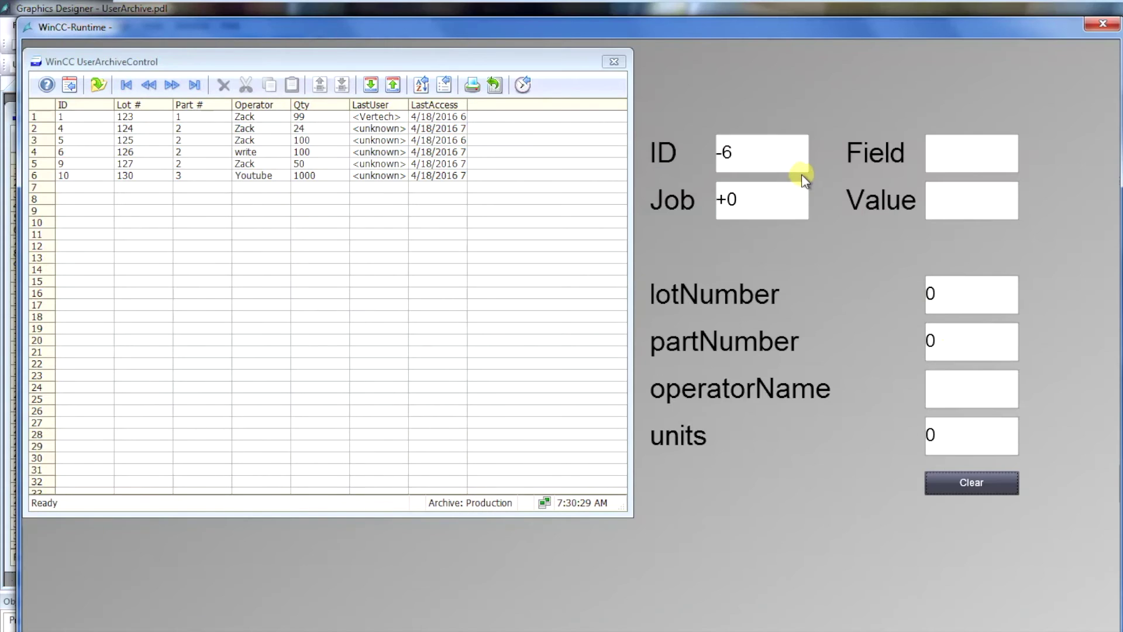
- Set ID -9 to target the last record and move to the job field
{"action": "left_click", "coordinate": [776, 156]}
{"action": "type", "text": "-9"}
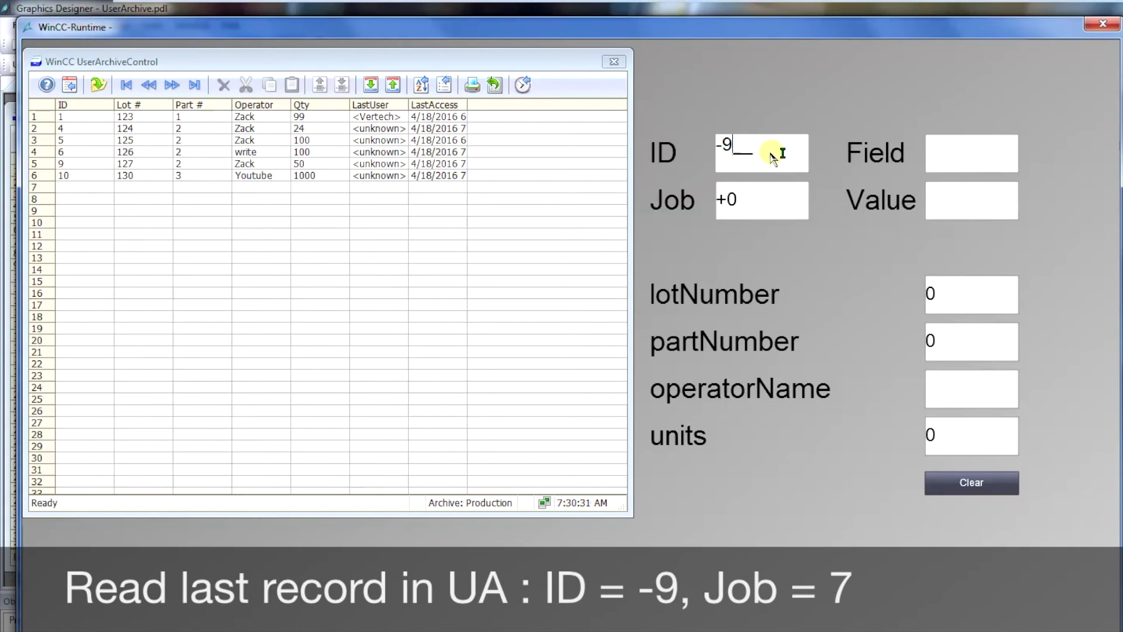
{"action": "key", "text": "Return"}
{"action": "left_click", "coordinate": [769, 198]}
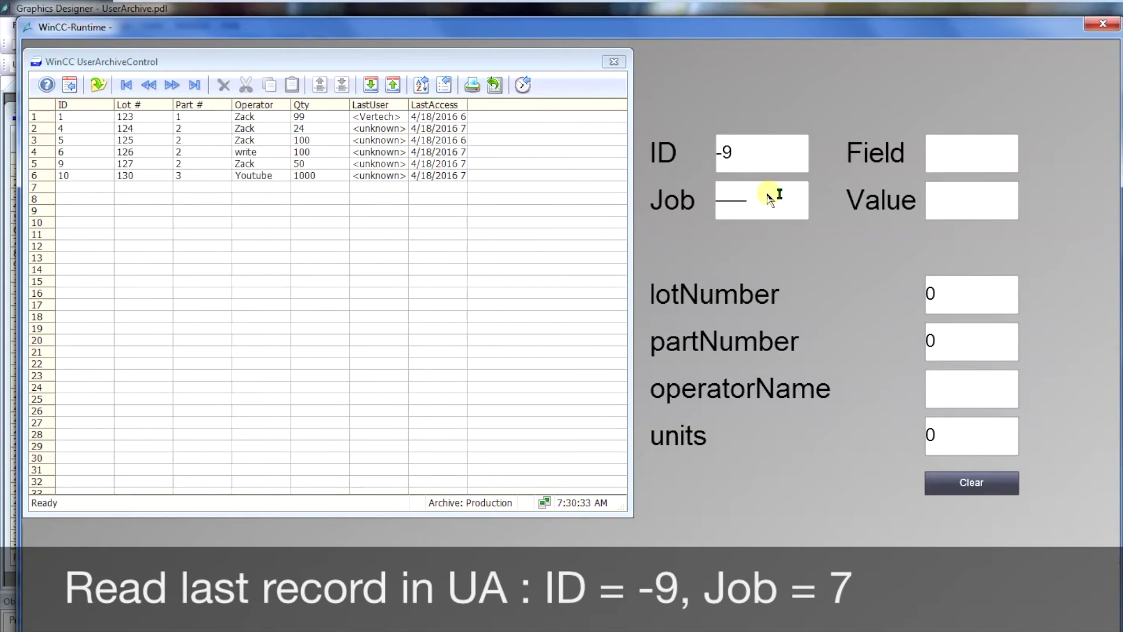
- Load the last record with job 7, then delete record ID 6 with job 8
{"action": "type", "text": "+7"}
{"action": "key", "text": "Return"}
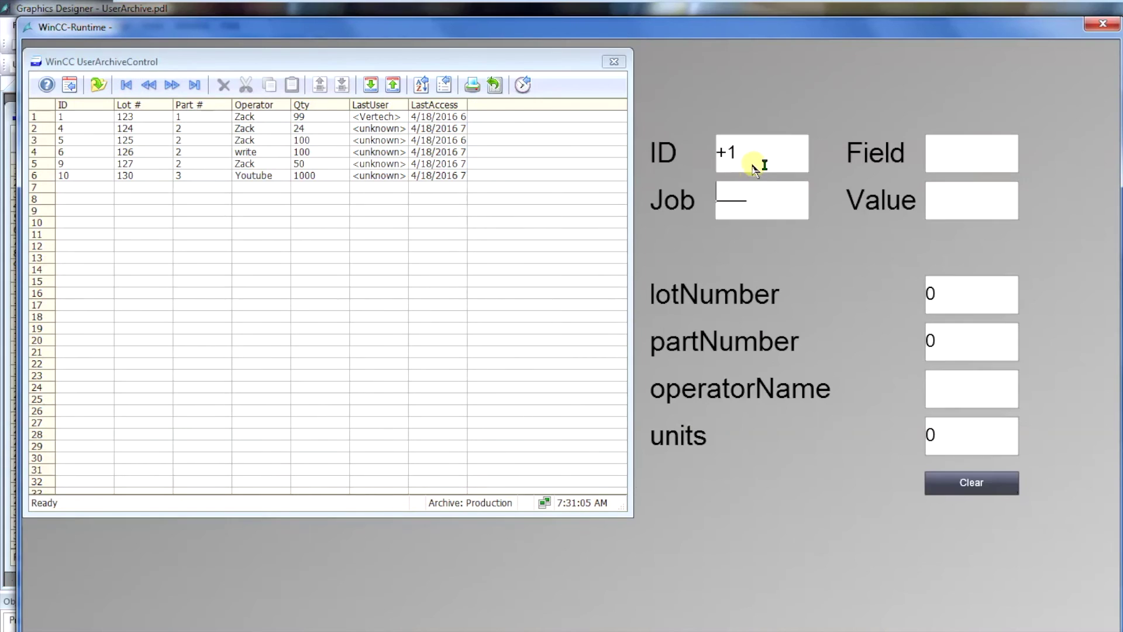
{"action": "left_click", "coordinate": [749, 159]}
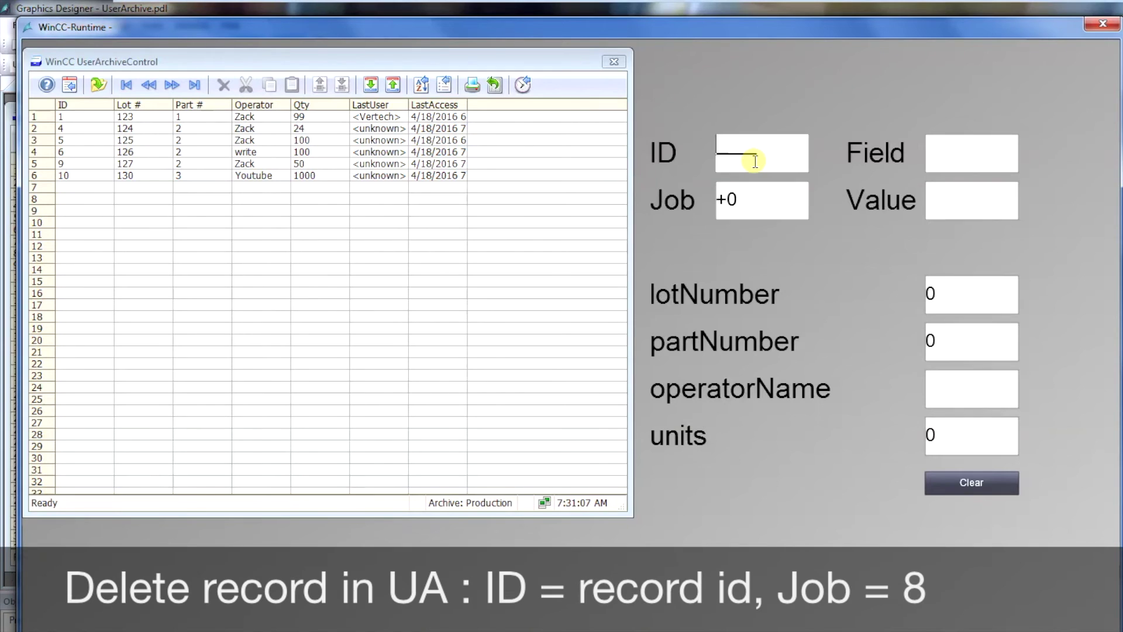
{"action": "type", "text": "6"}
{"action": "key", "text": "Return"}
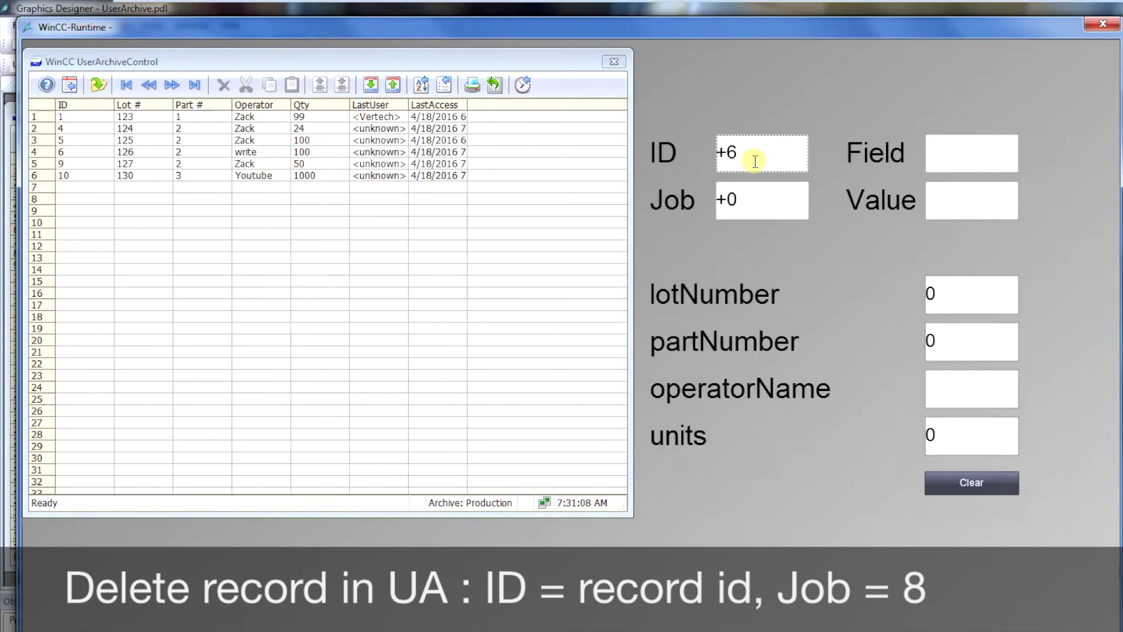
{"action": "left_click", "coordinate": [757, 198]}
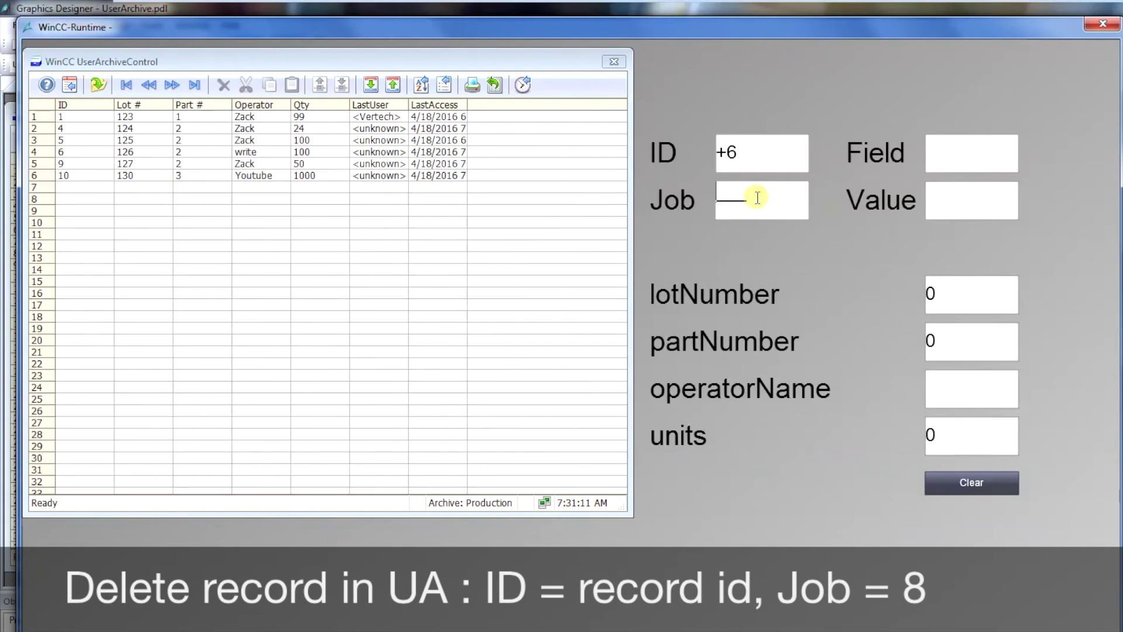
{"action": "type", "text": "8"}
{"action": "key", "text": "Return"}
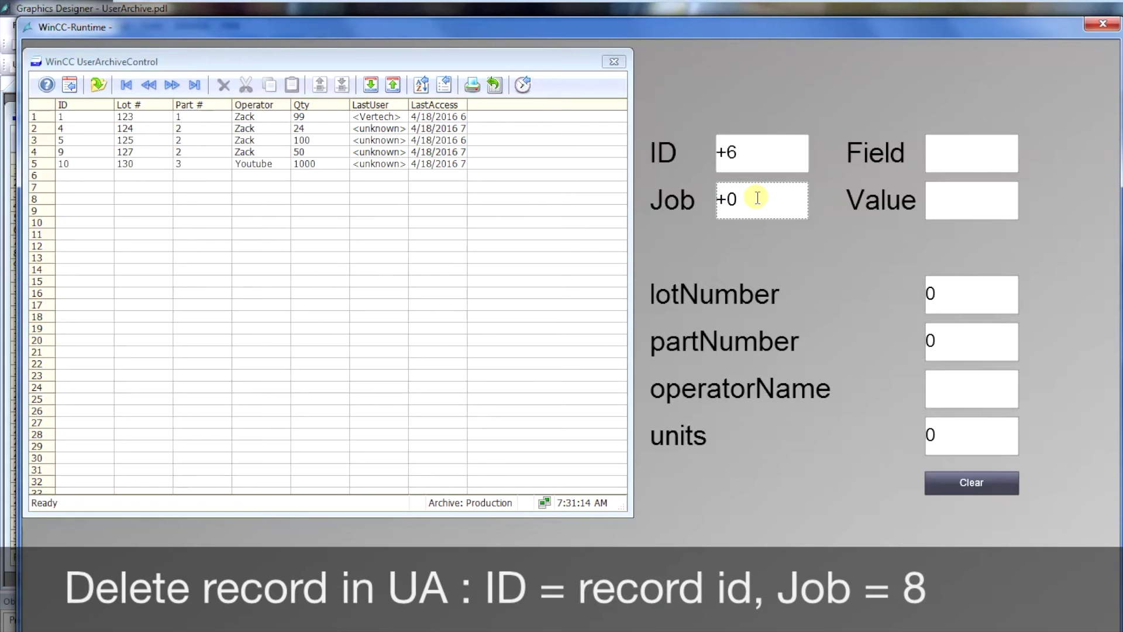
{"action": "left_click", "coordinate": [763, 155]}
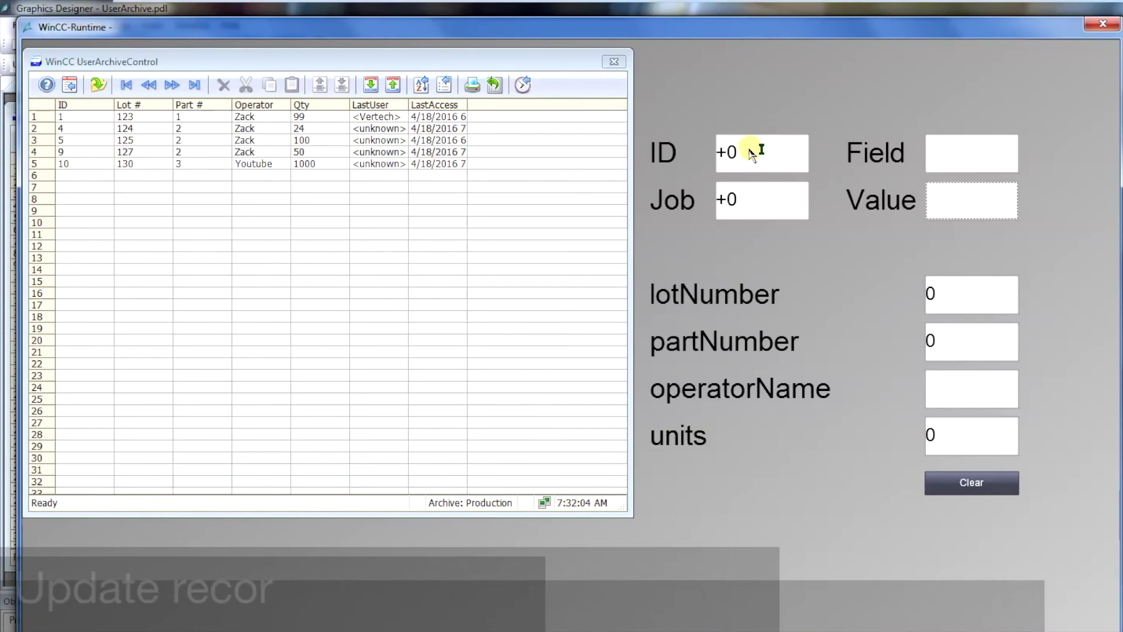
- Target record ID 10 with lotNumber 130 and partNumber 3
{"action": "left_click", "coordinate": [751, 150]}
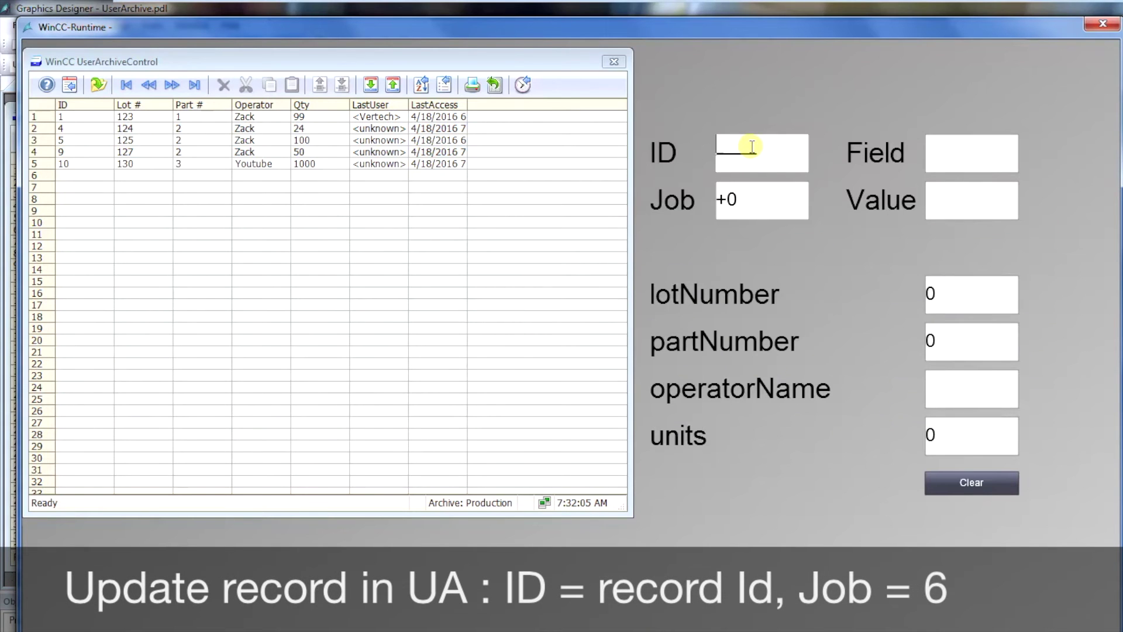
{"action": "type", "text": "10"}
{"action": "key", "text": "Return"}
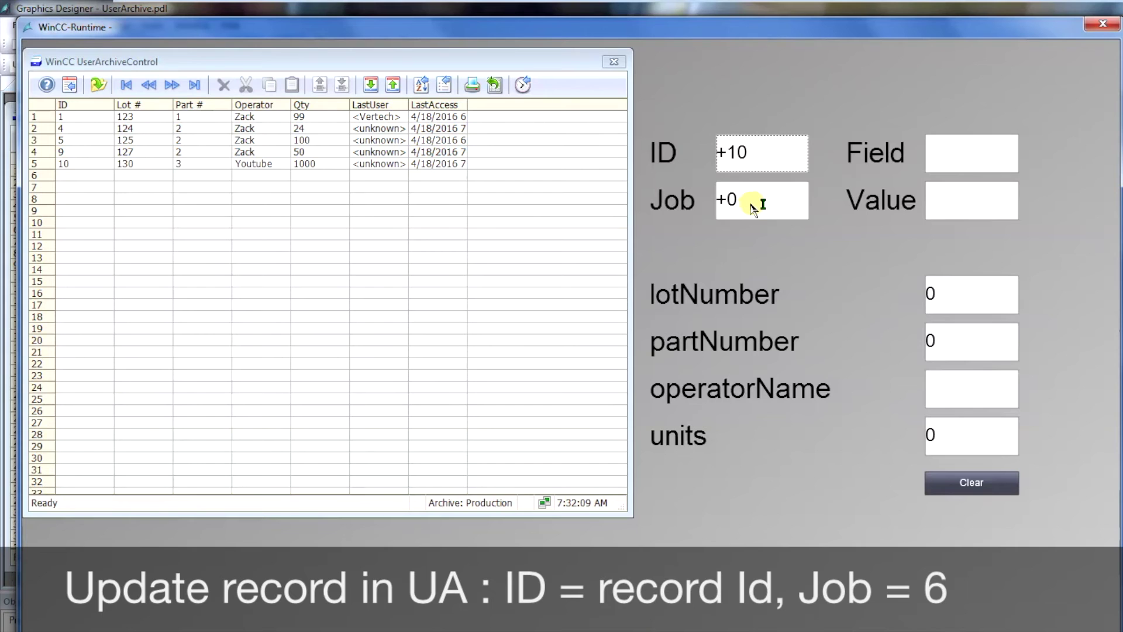
{"action": "left_click", "coordinate": [987, 297]}
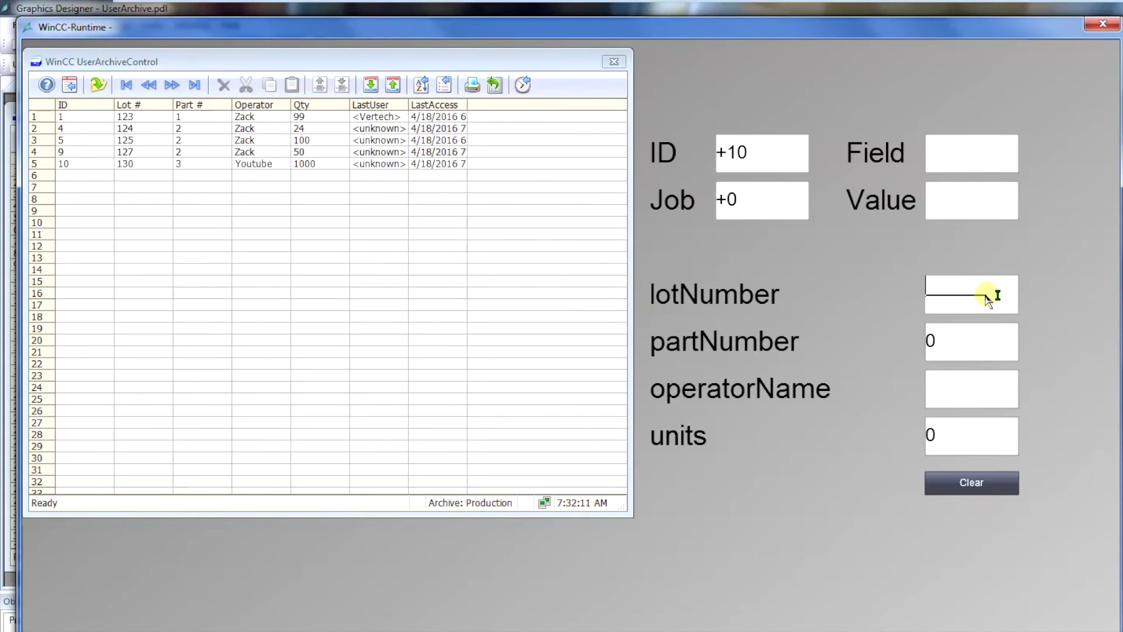
{"action": "type", "text": "130"}
{"action": "key", "text": "Return"}
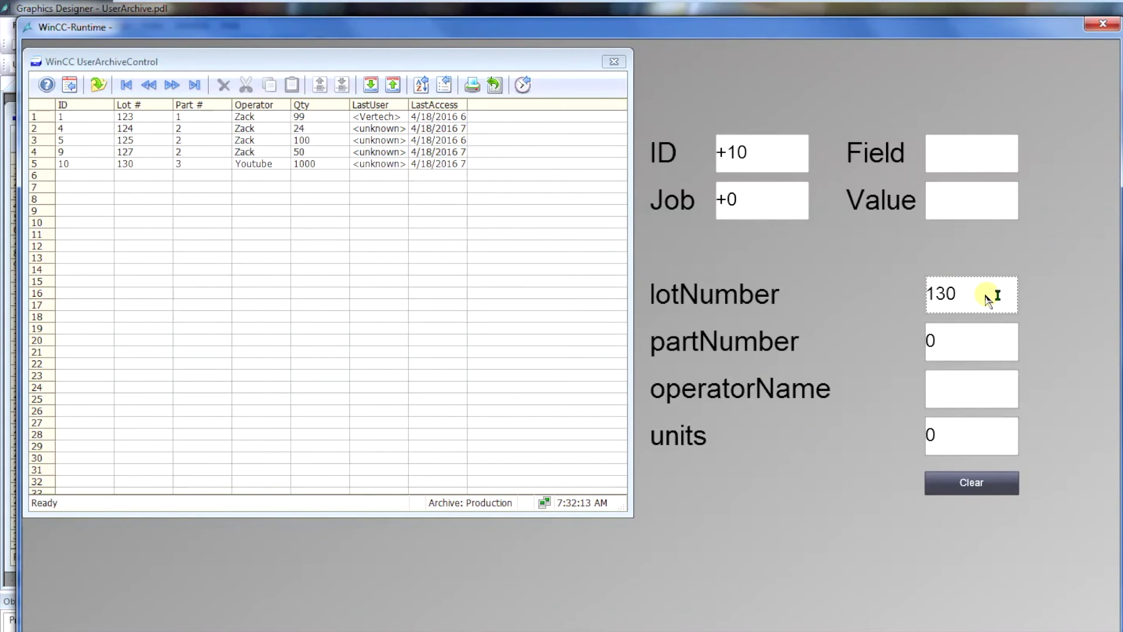
{"action": "left_click", "coordinate": [966, 338]}
{"action": "type", "text": "3"}
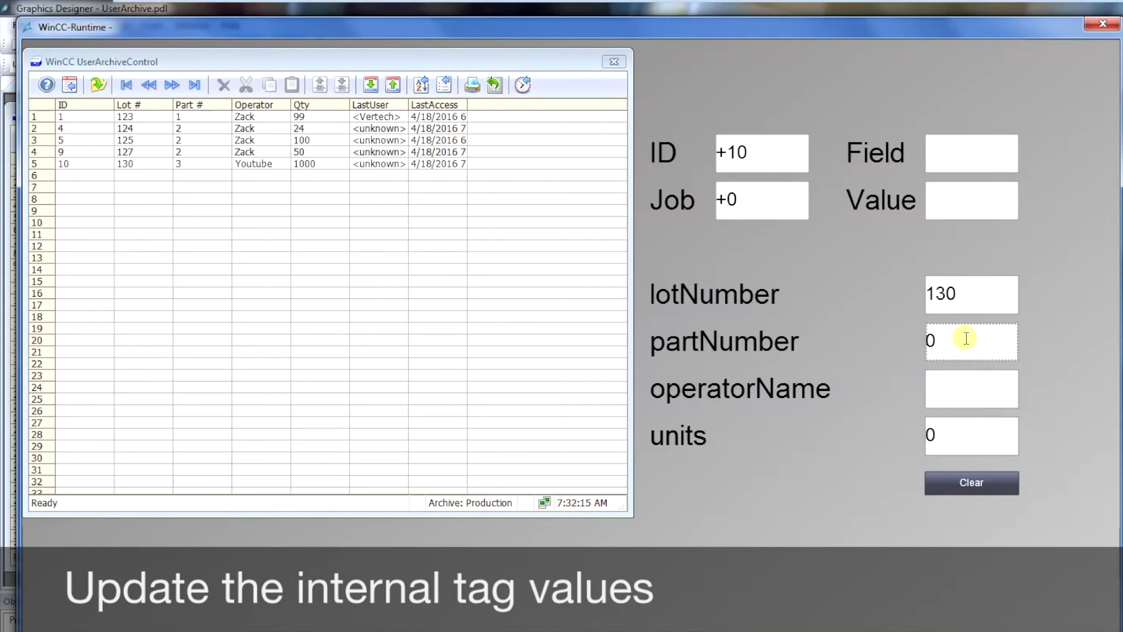
- Set operatorName to Youtube and units to 9999
{"action": "left_click", "coordinate": [962, 387]}
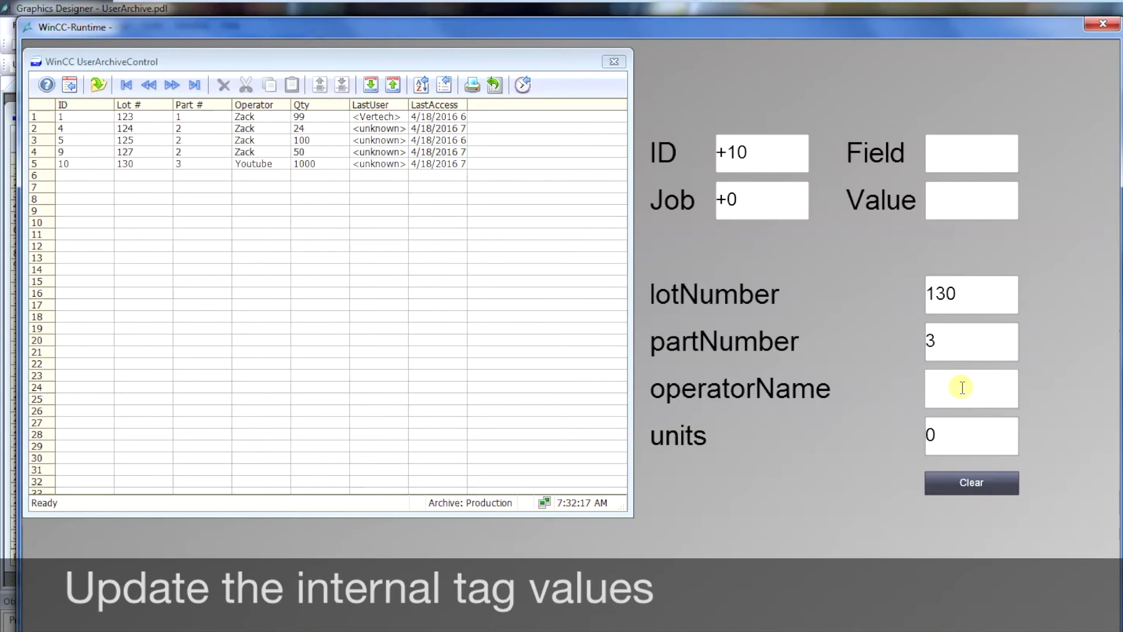
{"action": "type", "text": "Youtube"}
{"action": "key", "text": "Return"}
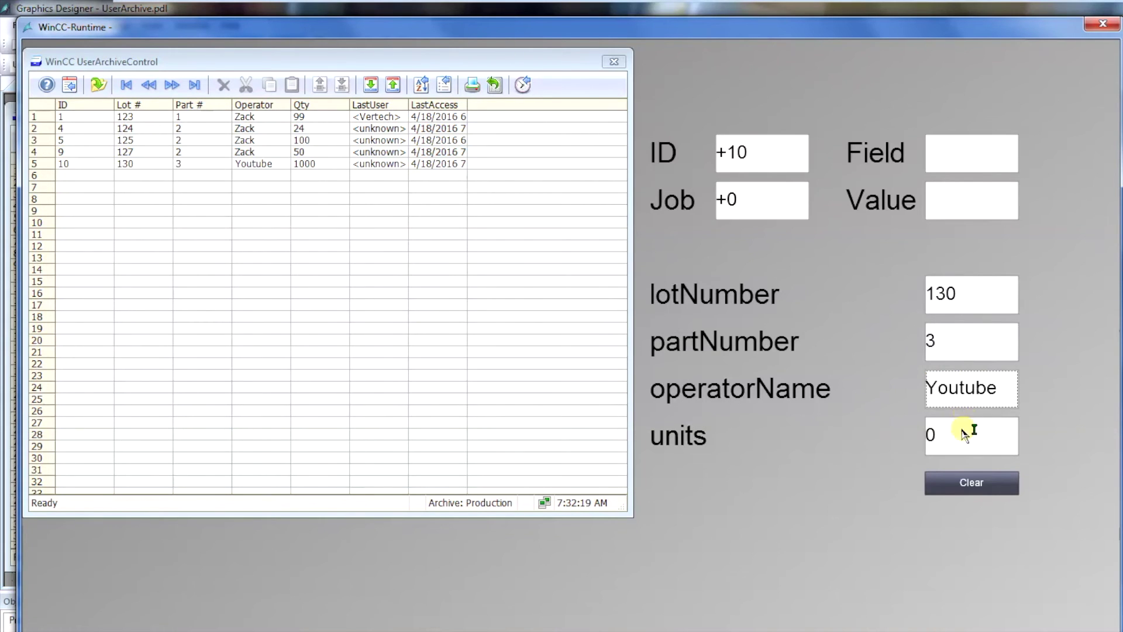
{"action": "left_click", "coordinate": [962, 436]}
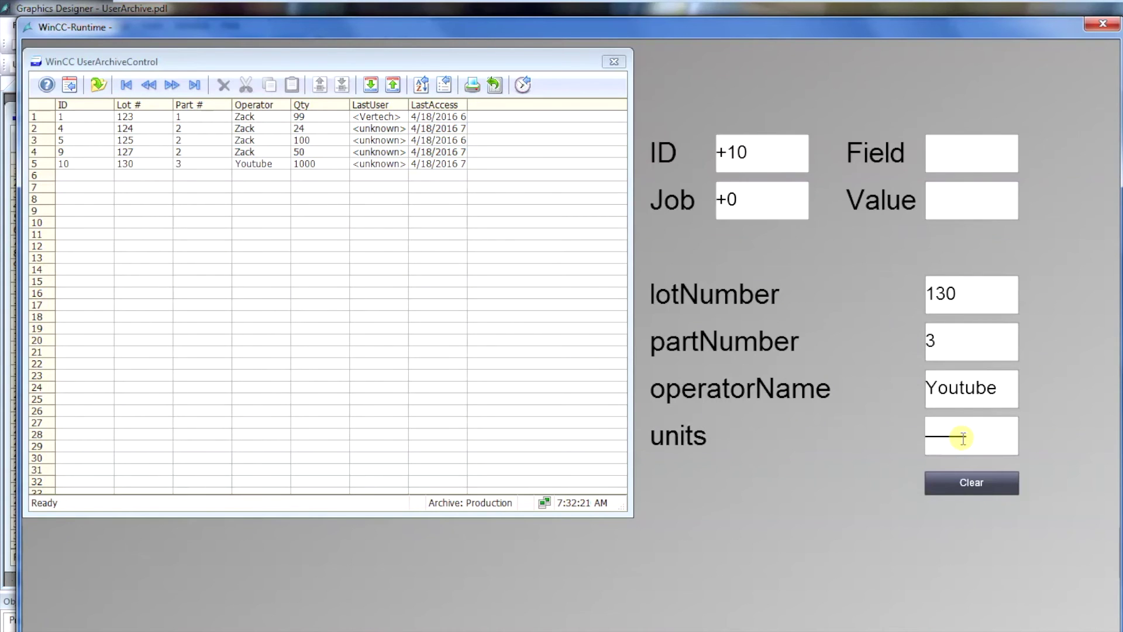
{"action": "type", "text": "9999"}
{"action": "key", "text": "Return"}
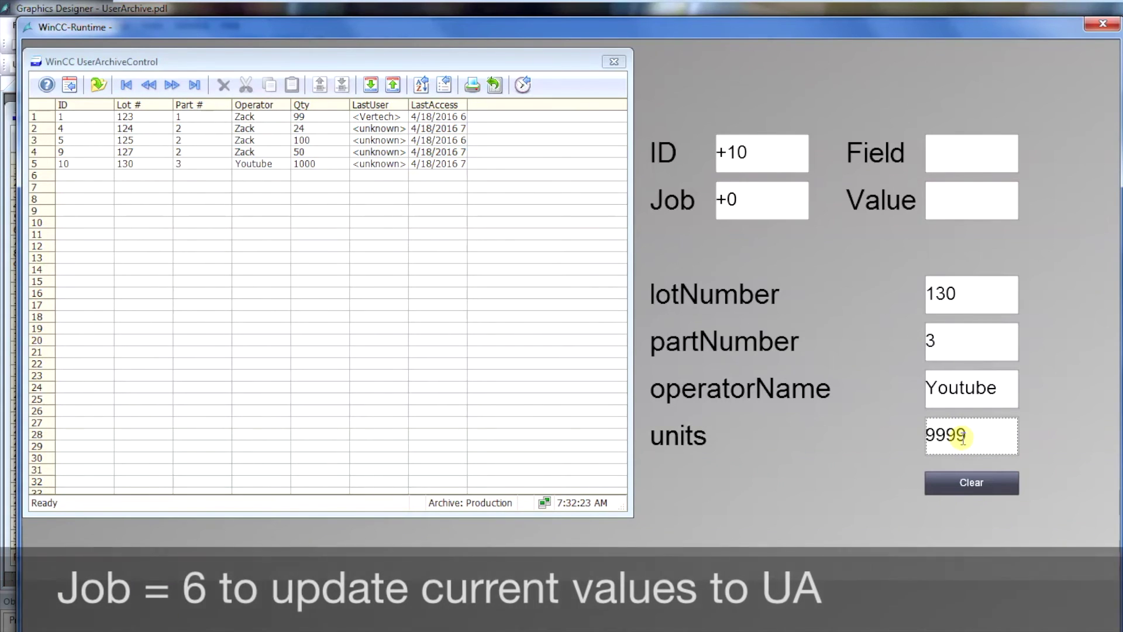
- Run job 6 to write the values into record 10 and check the table
{"action": "left_click", "coordinate": [743, 196]}
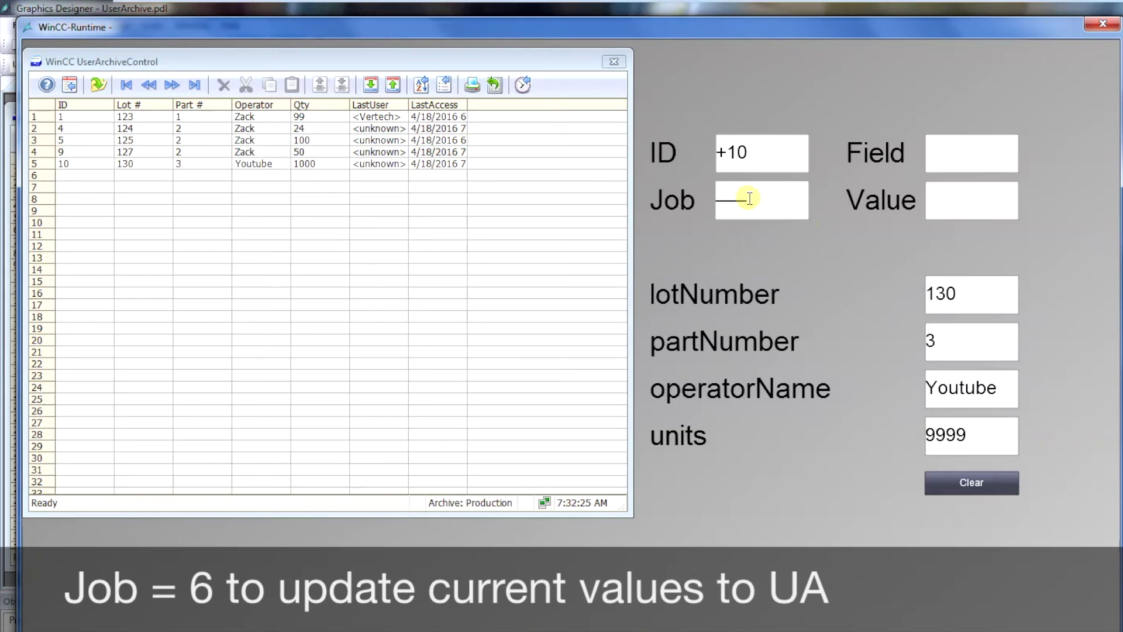
{"action": "type", "text": "6"}
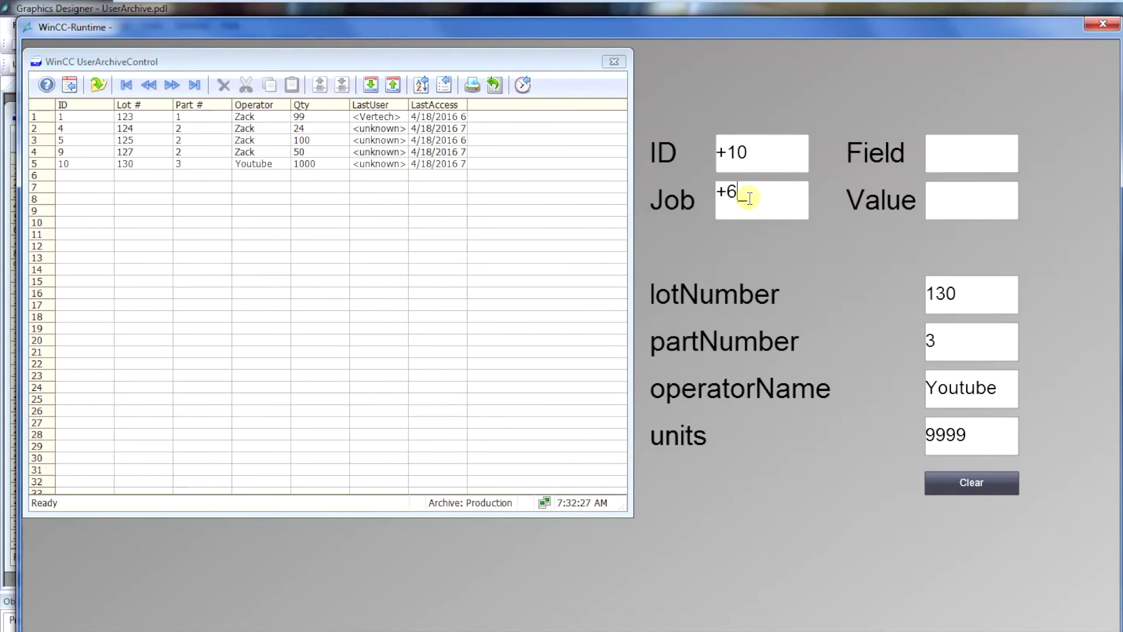
{"action": "key", "text": "Return"}
{"action": "left_click", "coordinate": [334, 165]}
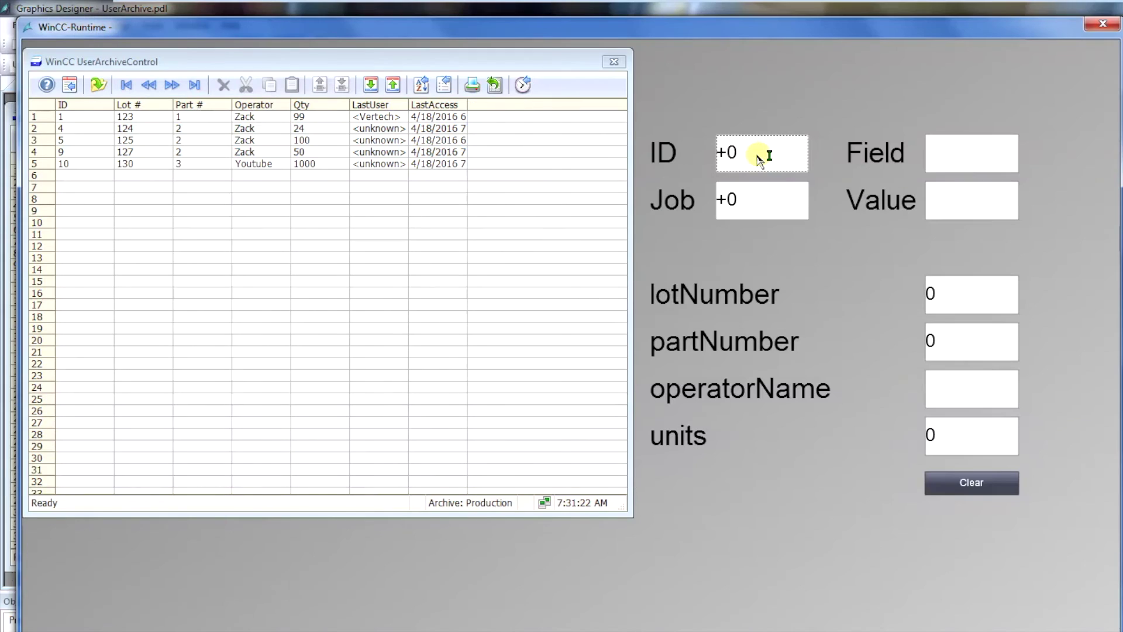
- Search for the record with operatorName Youtube using job 7
{"action": "left_click", "coordinate": [981, 157]}
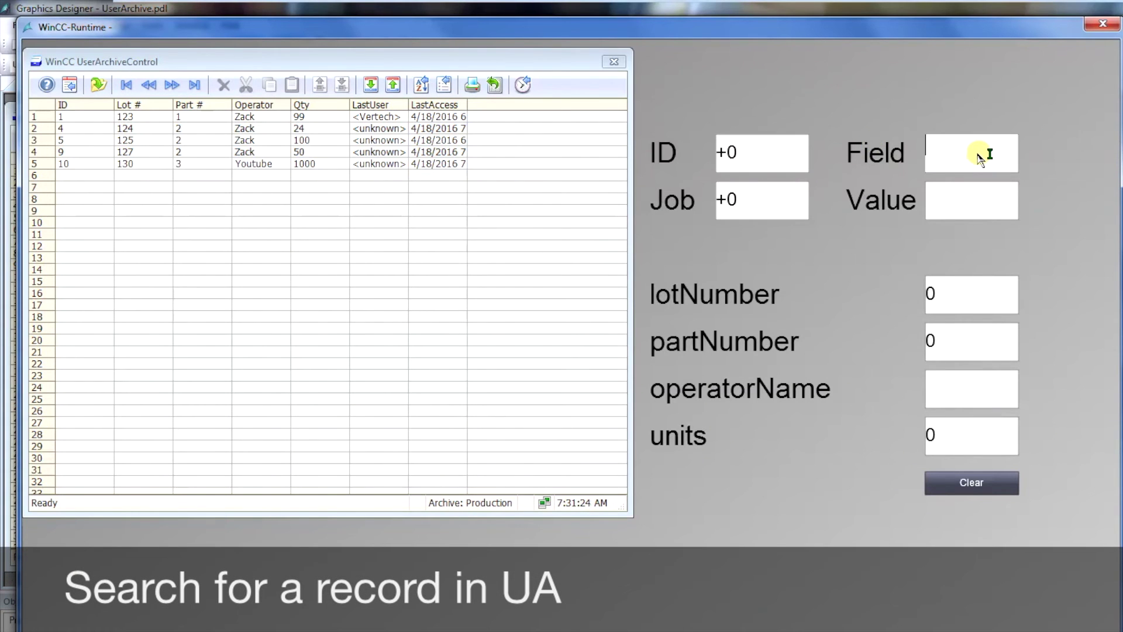
{"action": "type", "text": "operatorName"}
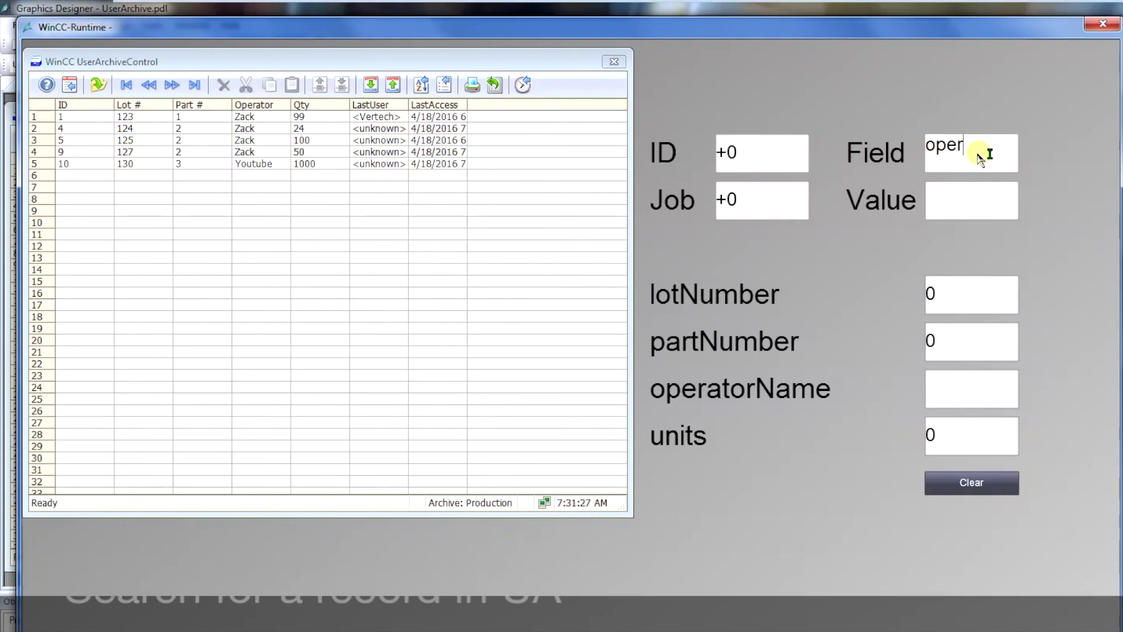
{"action": "key", "text": "Return"}
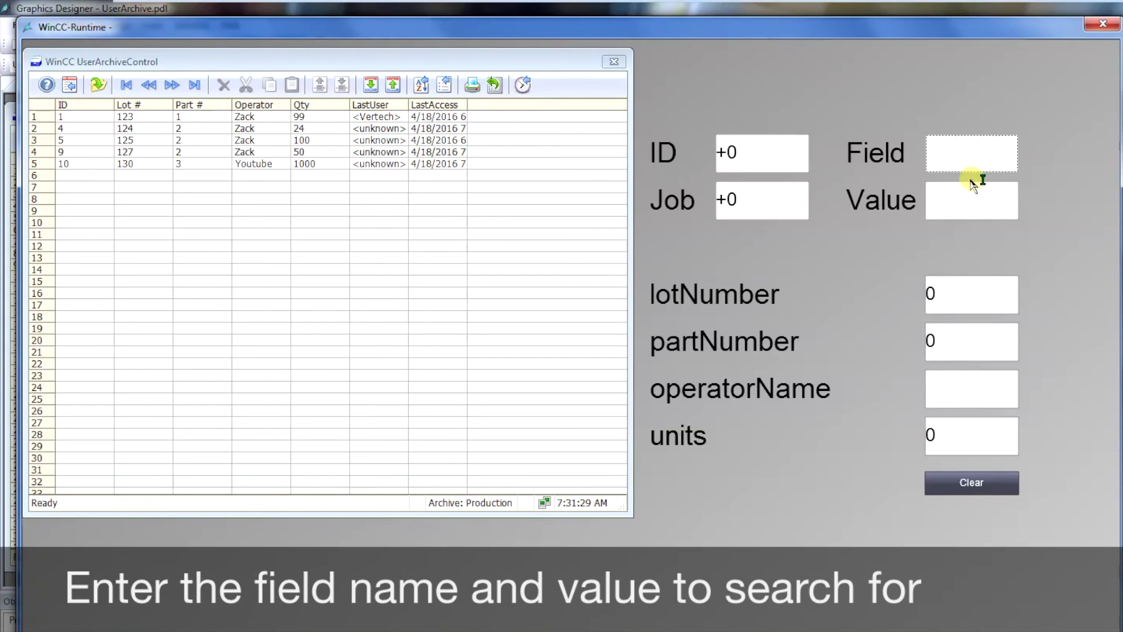
{"action": "left_click", "coordinate": [971, 196]}
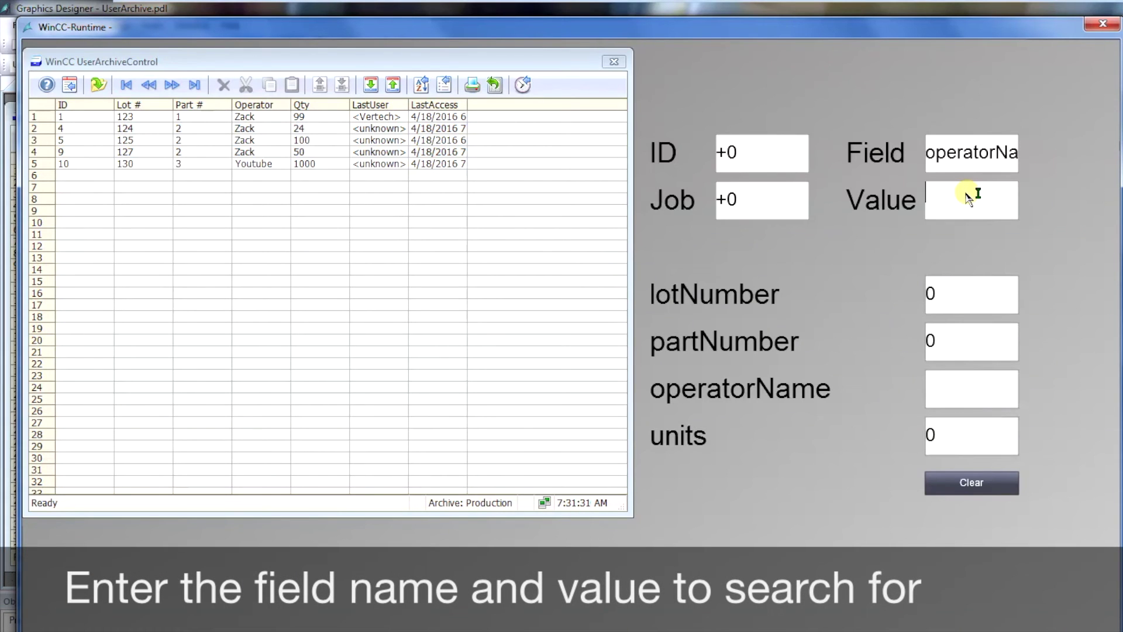
{"action": "type", "text": "Youtube"}
{"action": "key", "text": "Return"}
{"action": "left_click", "coordinate": [772, 204]}
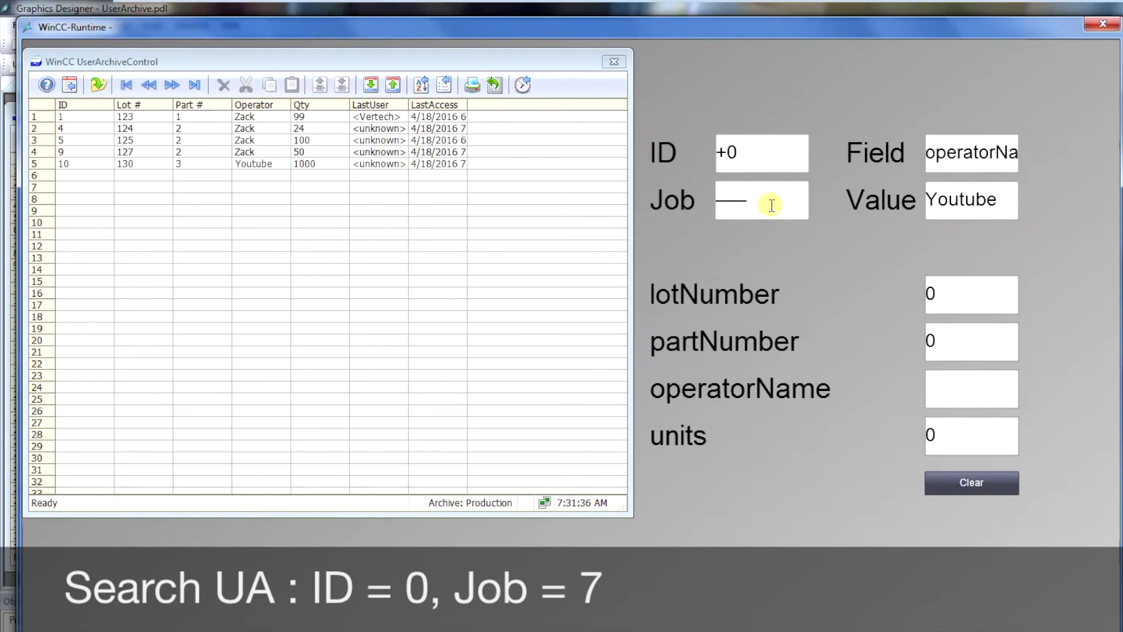
{"action": "type", "text": "7"}
{"action": "key", "text": "Return"}
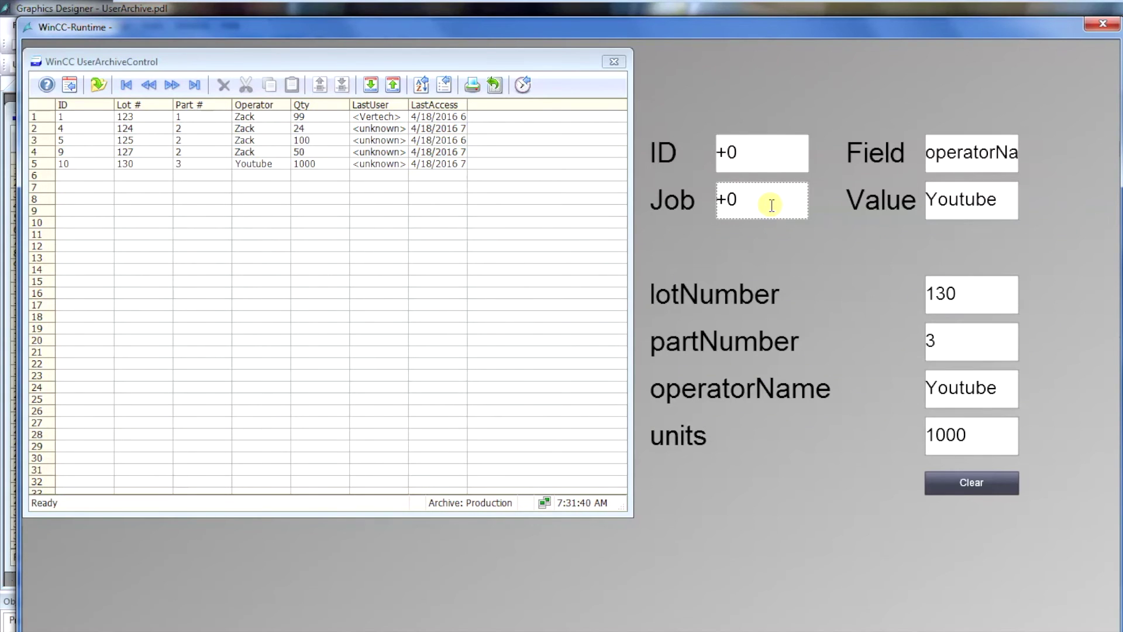
- Search for the record with units equal to 99 using job 7
{"action": "left_click", "coordinate": [1000, 150]}
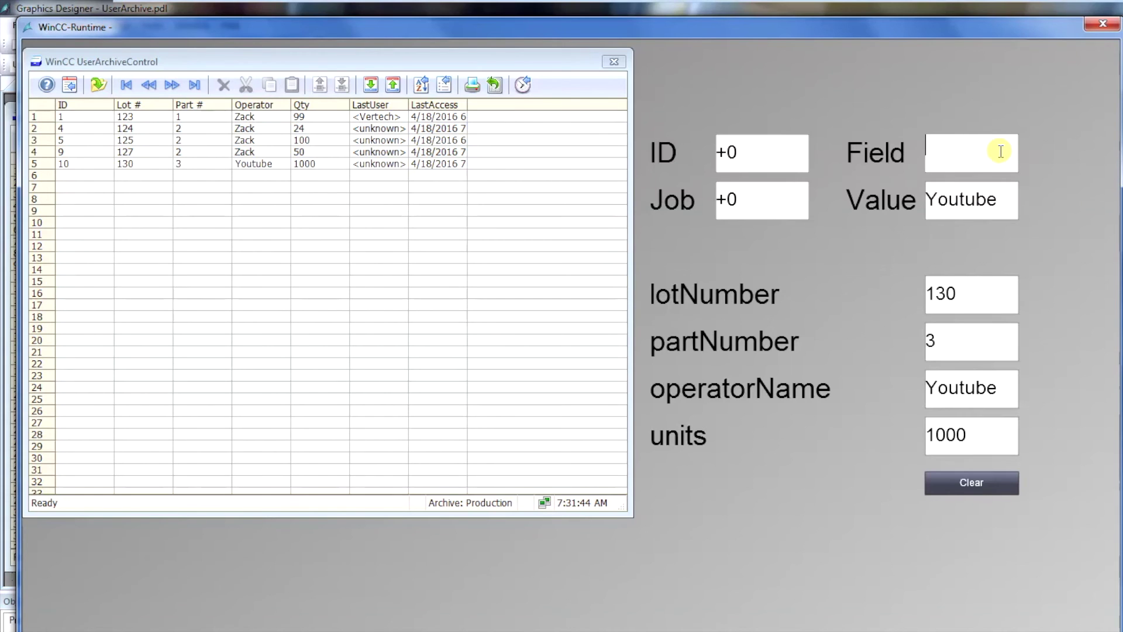
{"action": "type", "text": "units"}
{"action": "key", "text": "Return"}
{"action": "left_click", "coordinate": [1000, 209]}
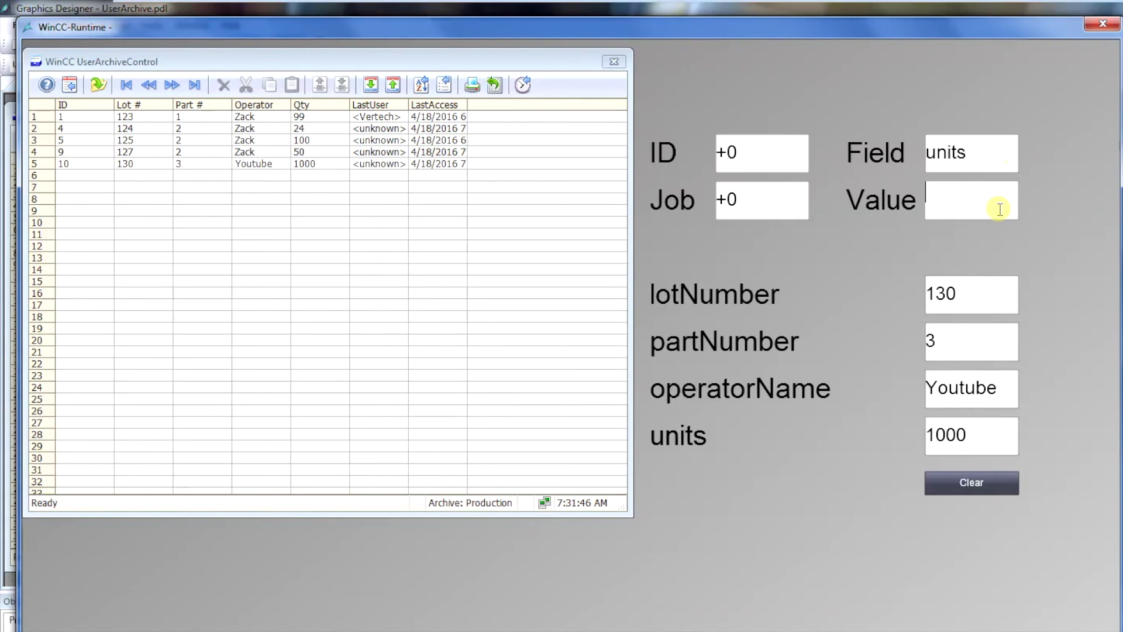
{"action": "type", "text": "99"}
{"action": "key", "text": "Return"}
{"action": "left_click", "coordinate": [755, 205]}
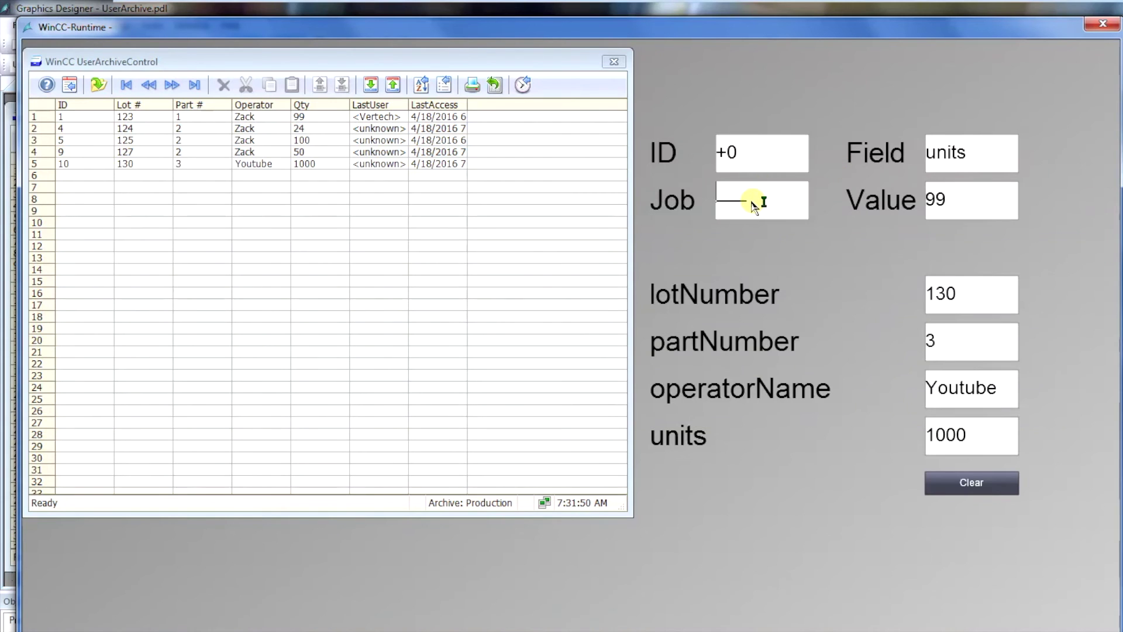
{"action": "type", "text": "7"}
{"action": "key", "text": "Return"}
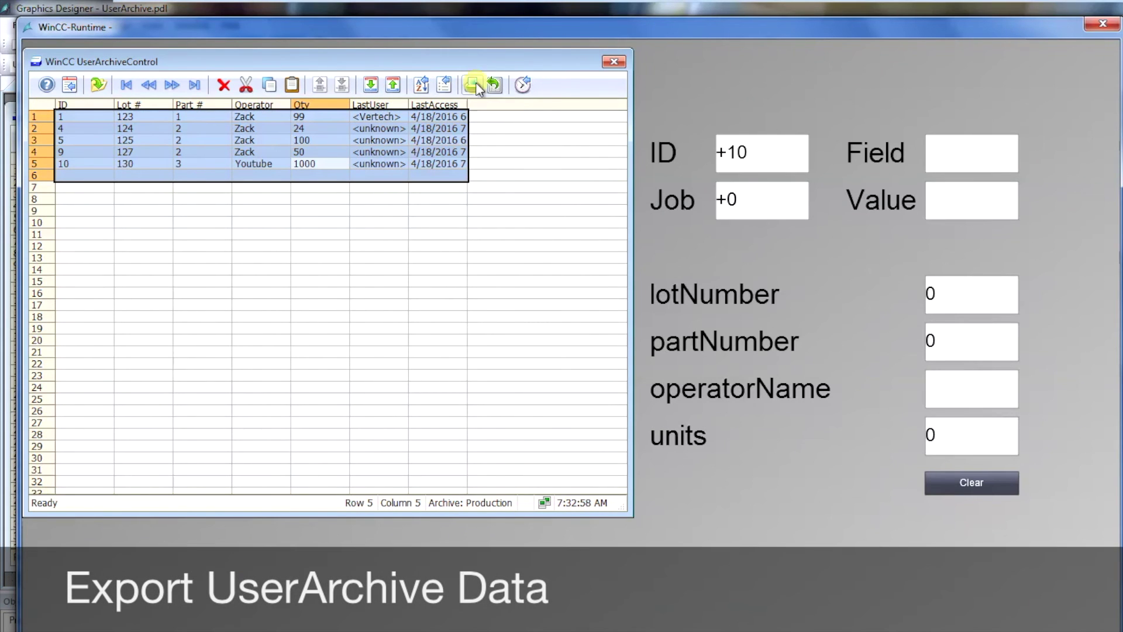
- Export the Production records to the file test1
{"action": "left_click", "coordinate": [475, 86]}
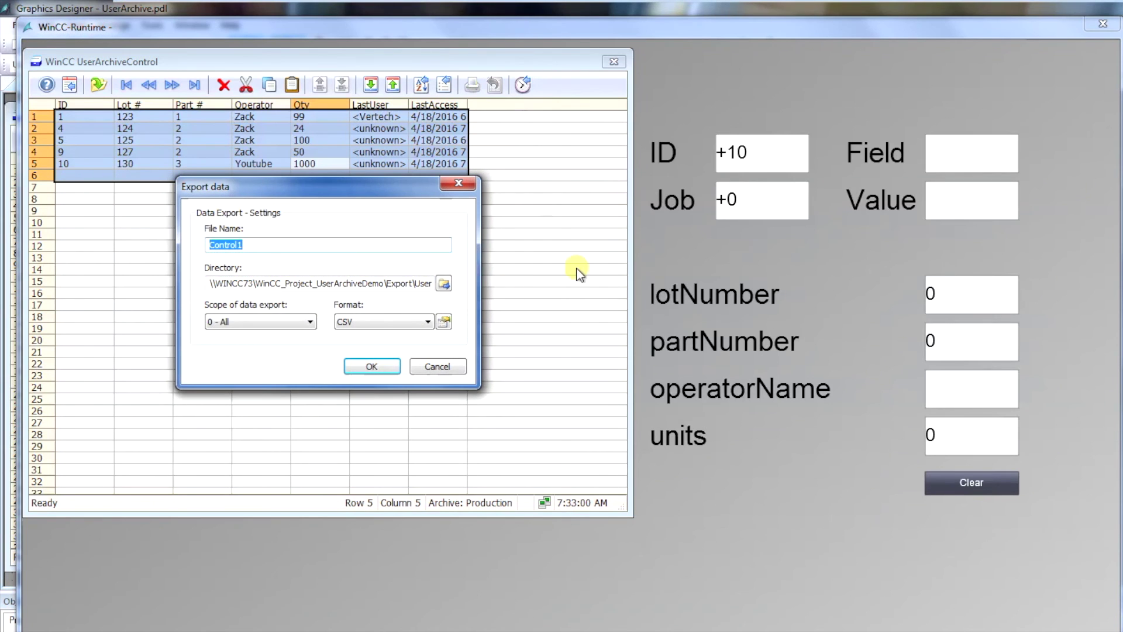
{"action": "type", "text": "test1"}
{"action": "key", "text": "Return"}
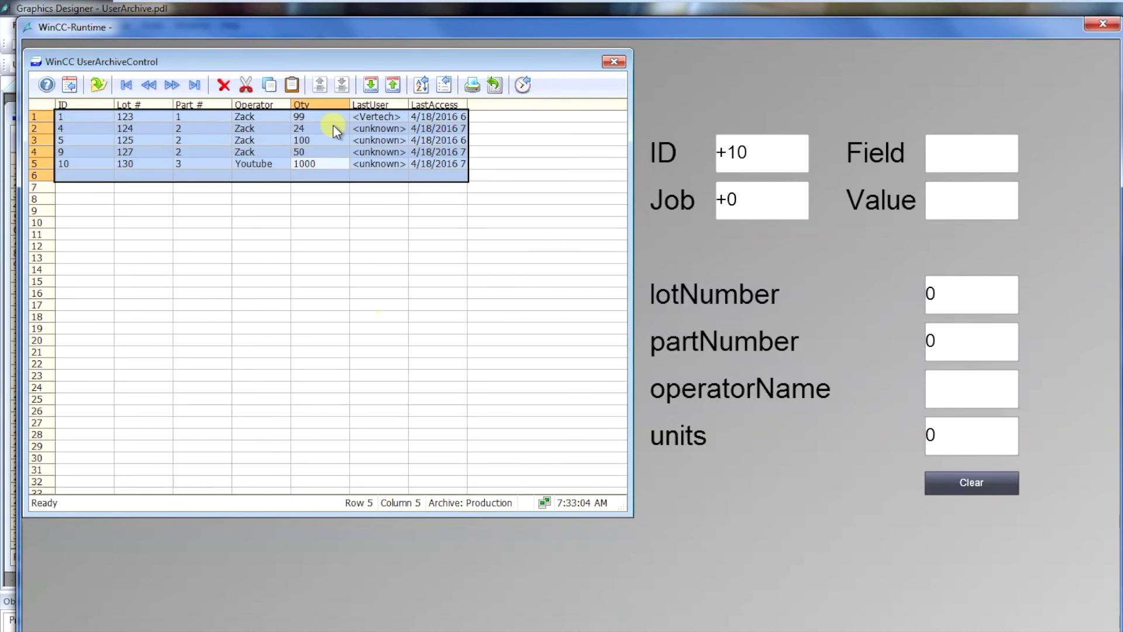
- Sort the table by the Operator column
{"action": "left_click", "coordinate": [421, 84]}
{"action": "left_click", "coordinate": [336, 201]}
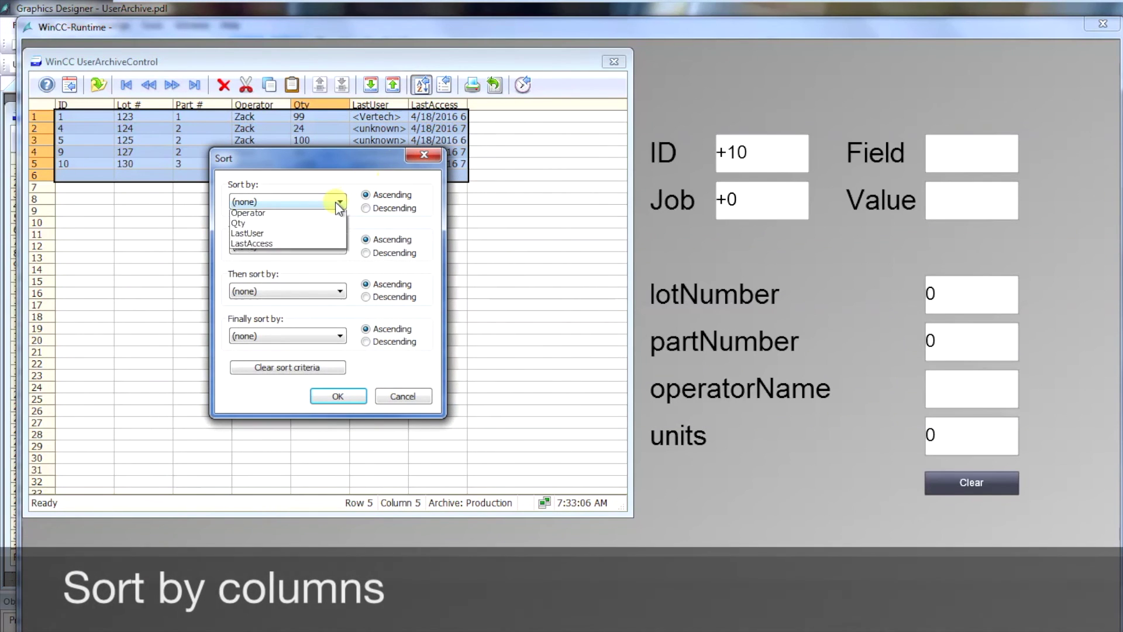
{"action": "left_click", "coordinate": [294, 256]}
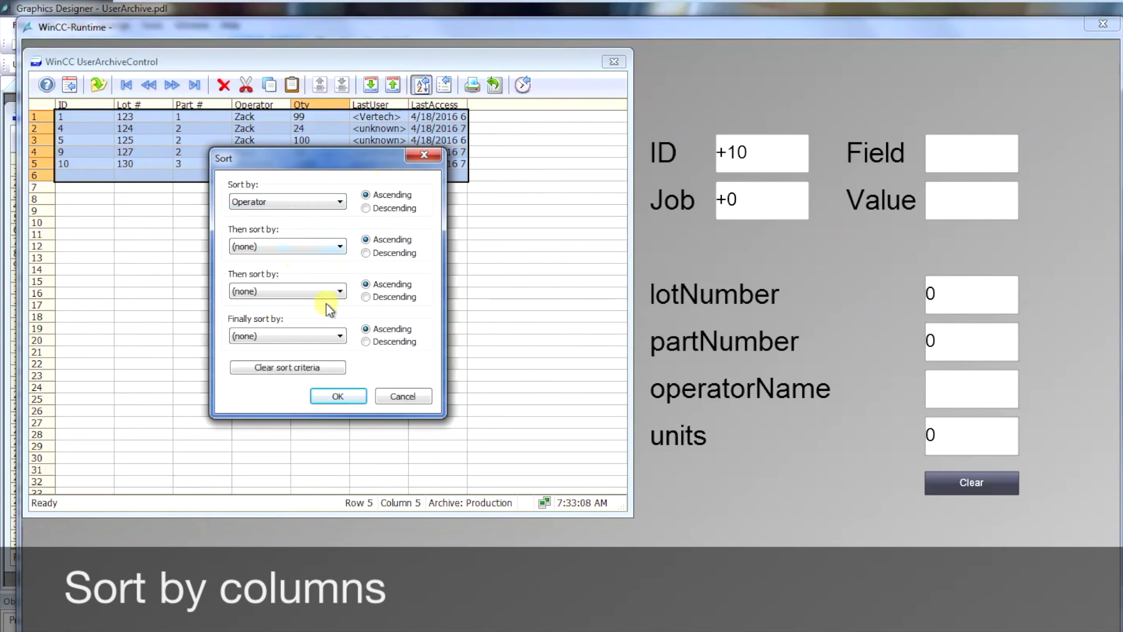
{"action": "left_click", "coordinate": [334, 396]}
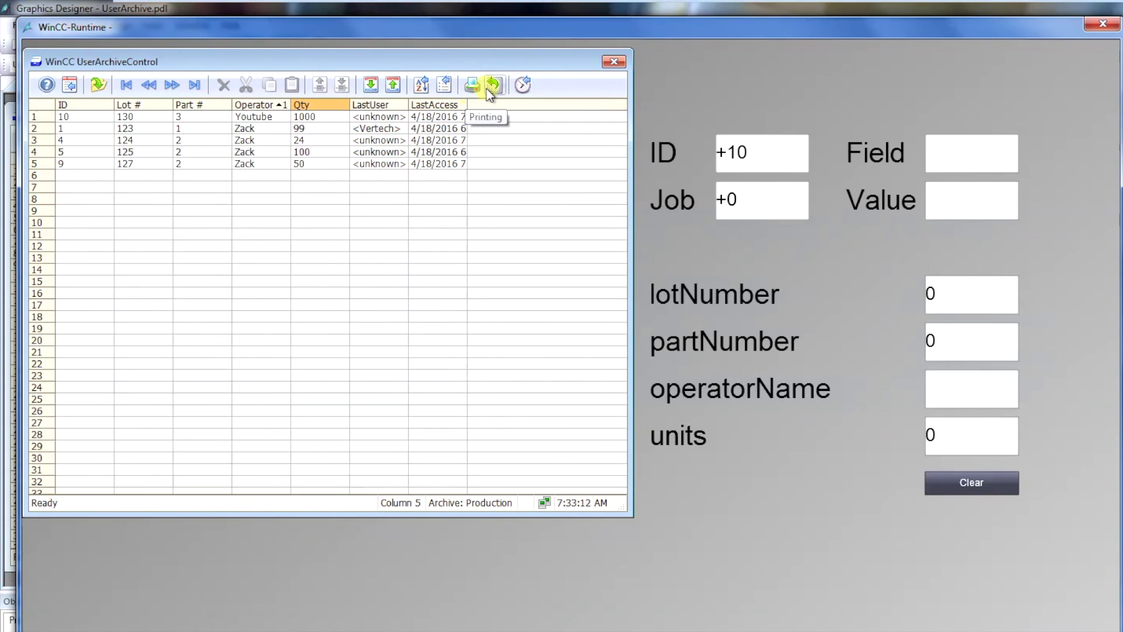
{"action": "left_click", "coordinate": [421, 86]}
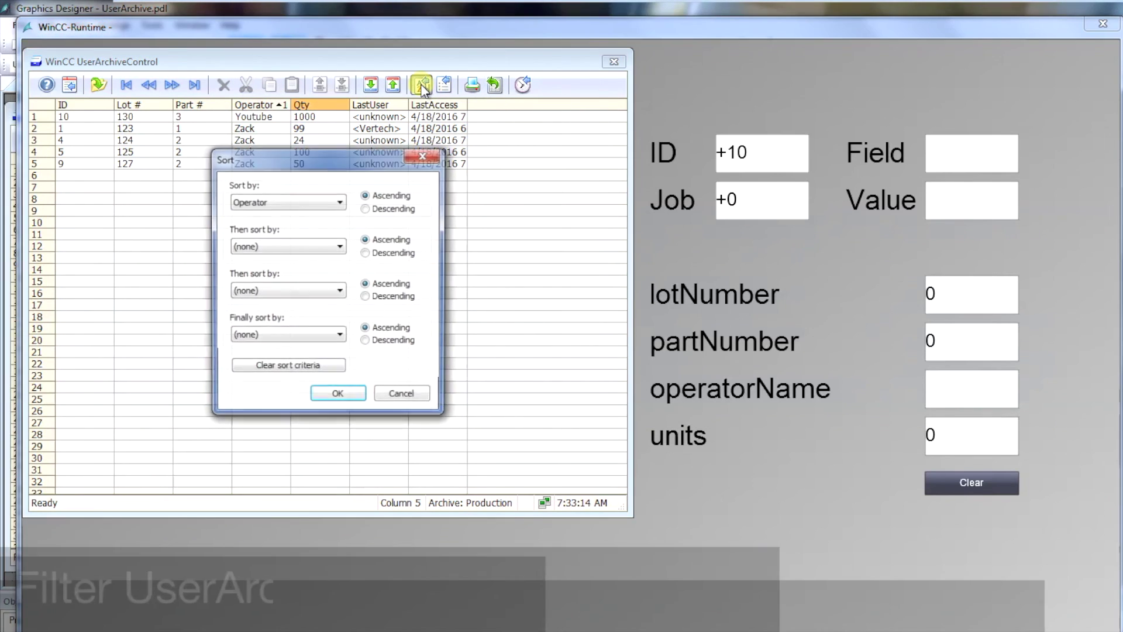
{"action": "left_click", "coordinate": [424, 155]}
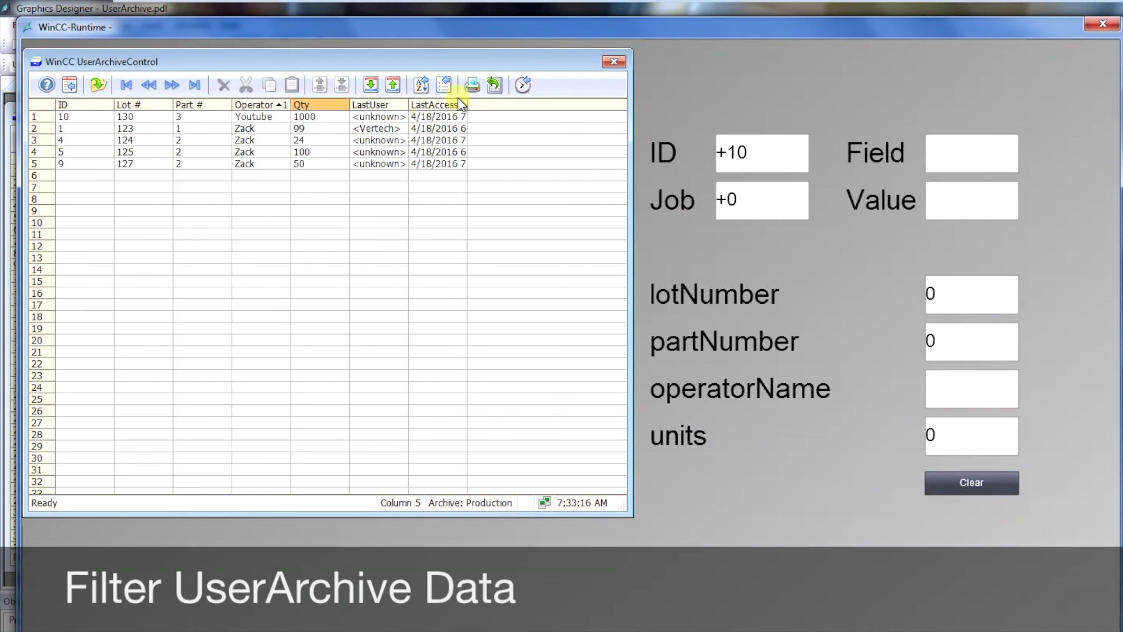
- Filter the table to rows where Operator equals Youtube
{"action": "left_click", "coordinate": [443, 85]}
{"action": "left_click", "coordinate": [232, 186]}
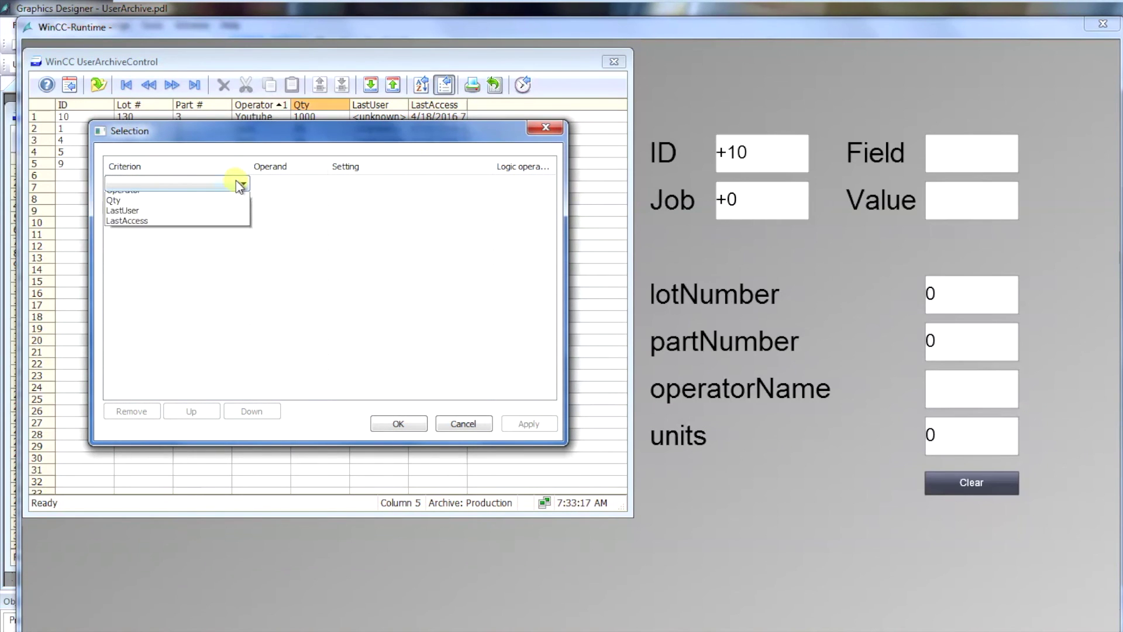
{"action": "left_click", "coordinate": [208, 229]}
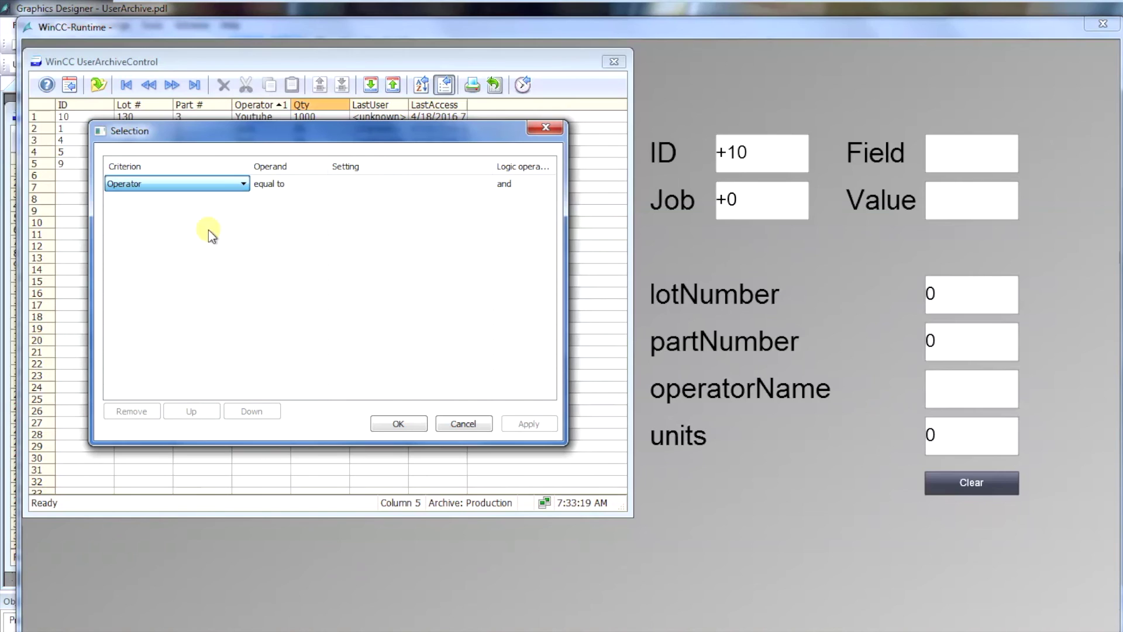
{"action": "left_click", "coordinate": [367, 183]}
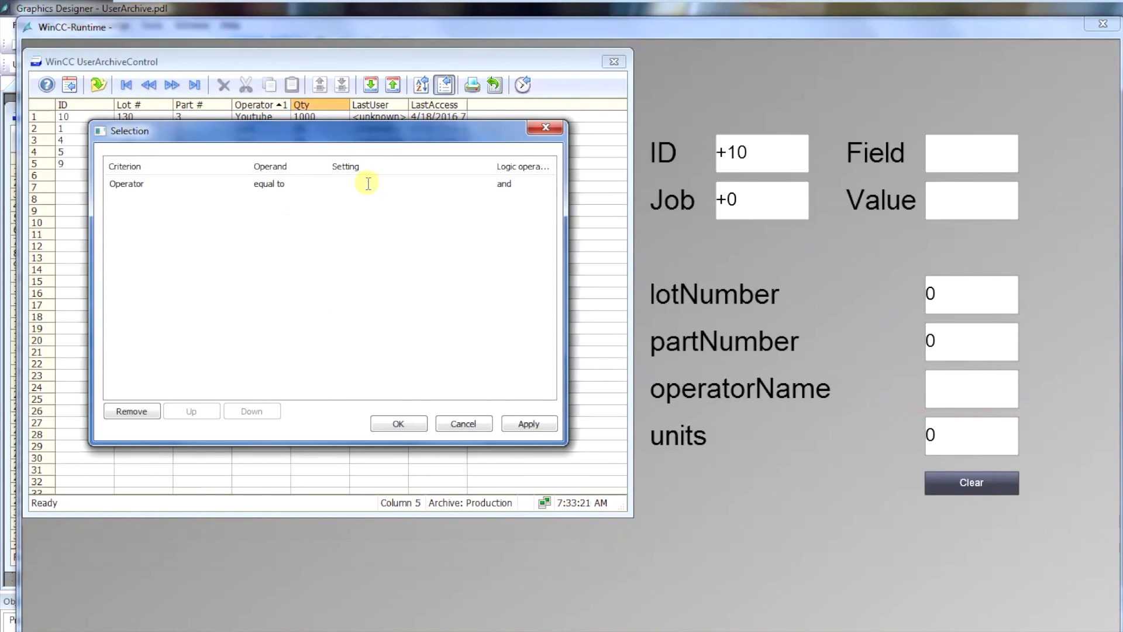
{"action": "type", "text": "Youtube"}
{"action": "key", "text": "Return"}
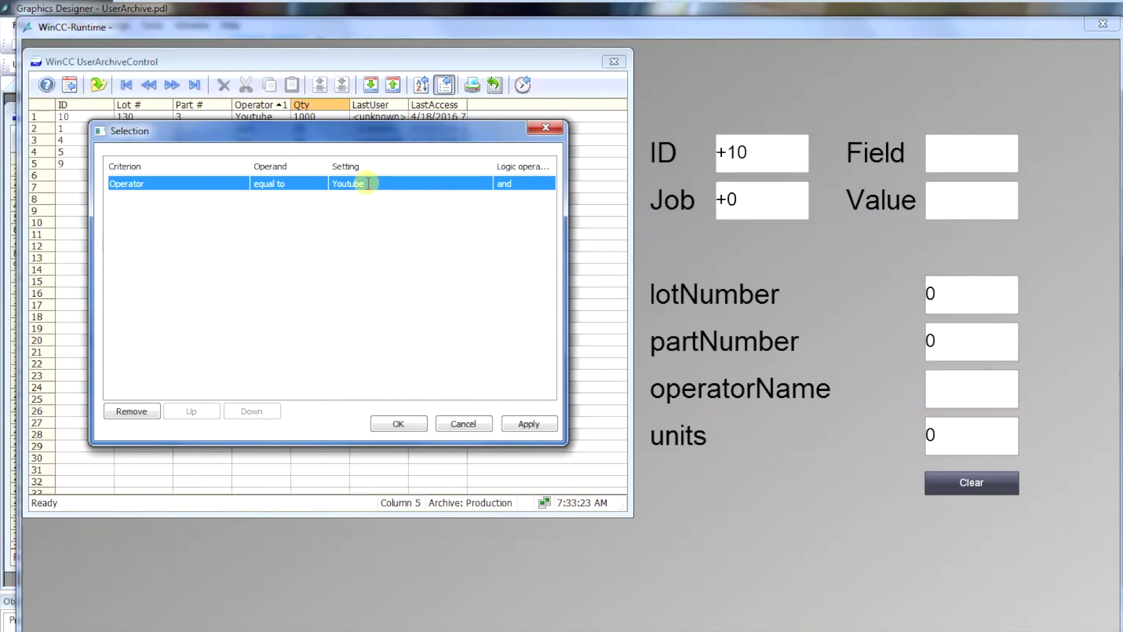
{"action": "left_click", "coordinate": [388, 424]}
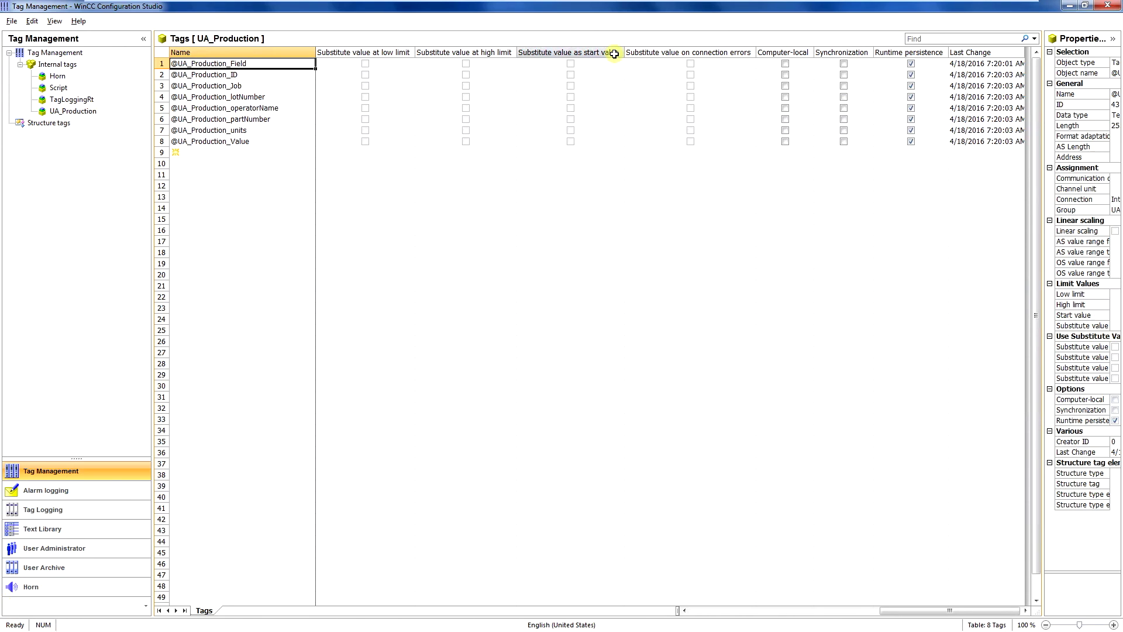
- Minimize the VMware window and stop the ActivePresenter recording from the tray
{"action": "mouse_move", "coordinate": [683, 3]}
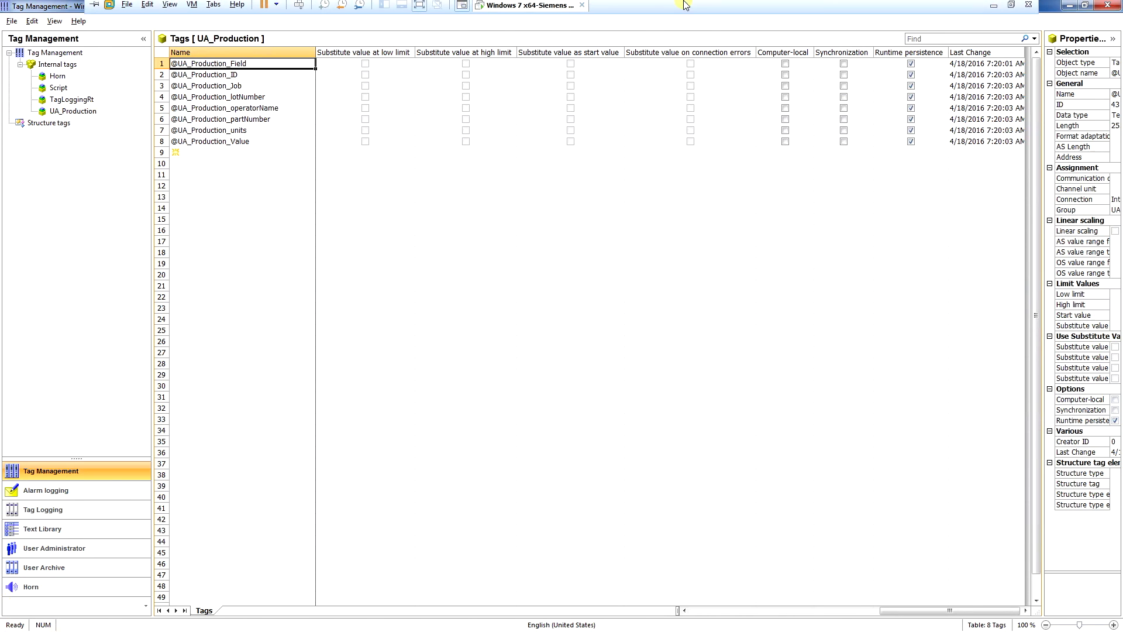
{"action": "left_click", "coordinate": [992, 8]}
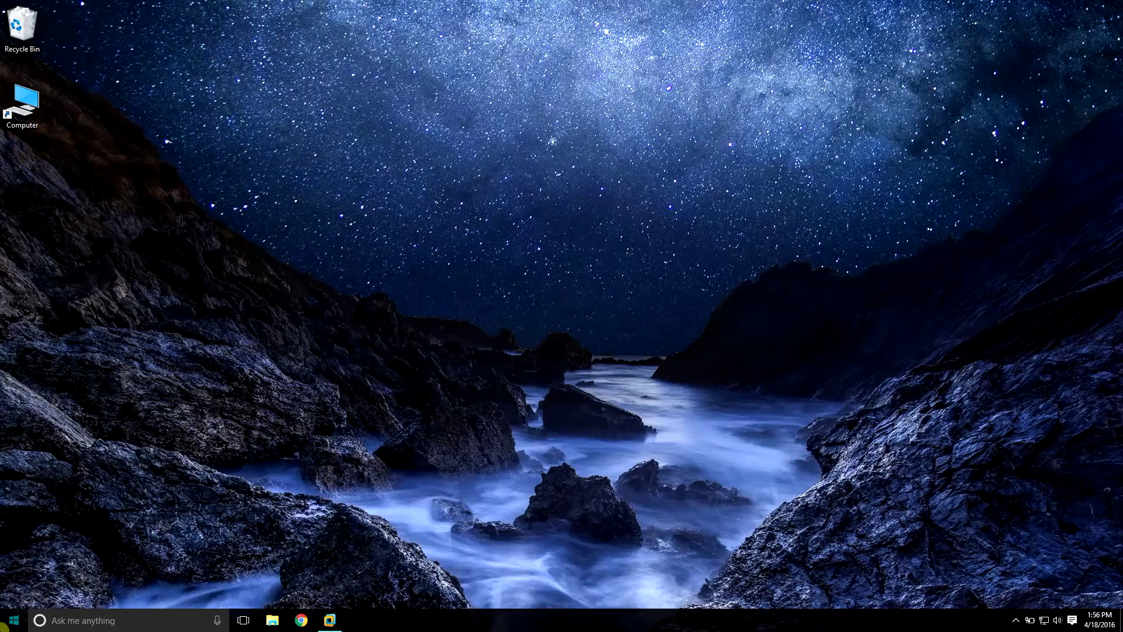
{"action": "left_click", "coordinate": [3, 626]}
{"action": "left_click", "coordinate": [431, 468]}
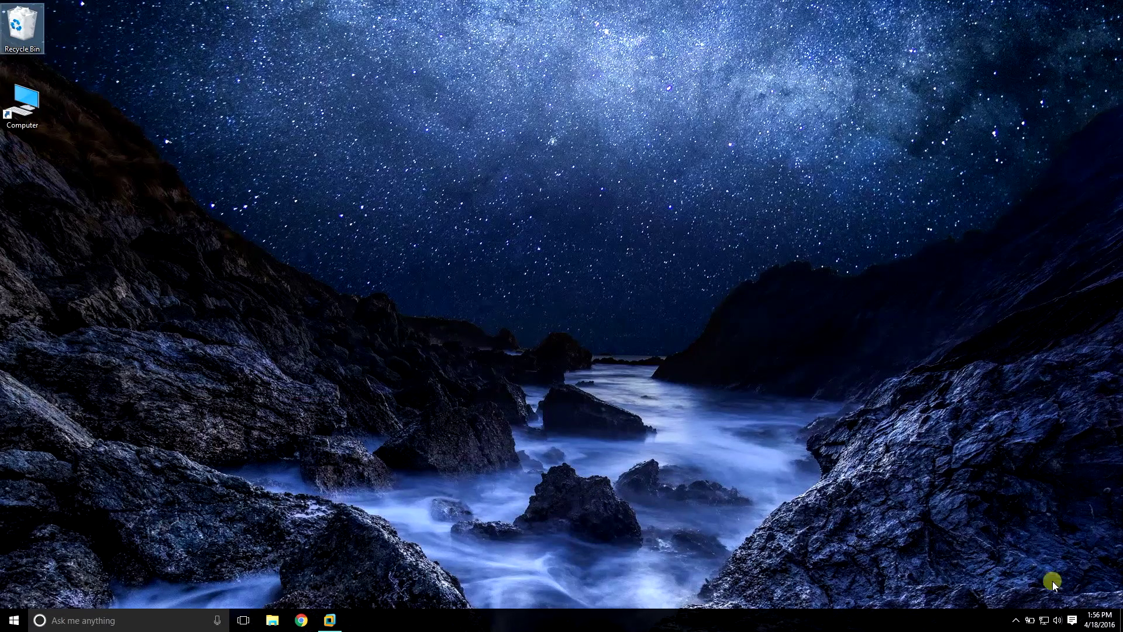
{"action": "left_click", "coordinate": [1016, 620]}
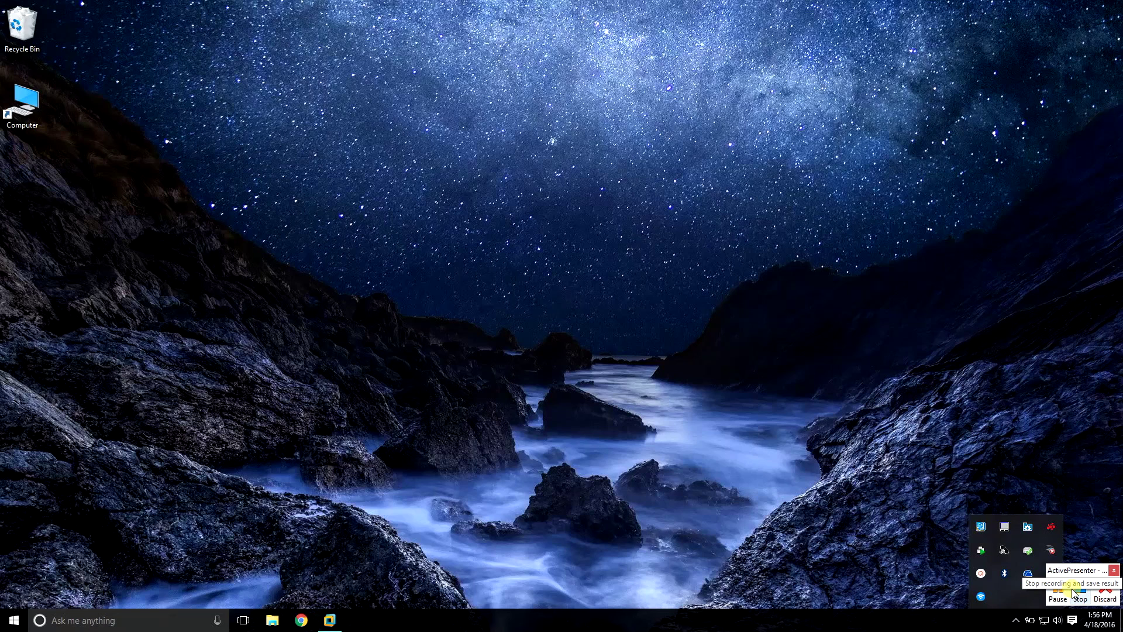
{"action": "left_click", "coordinate": [1074, 593]}
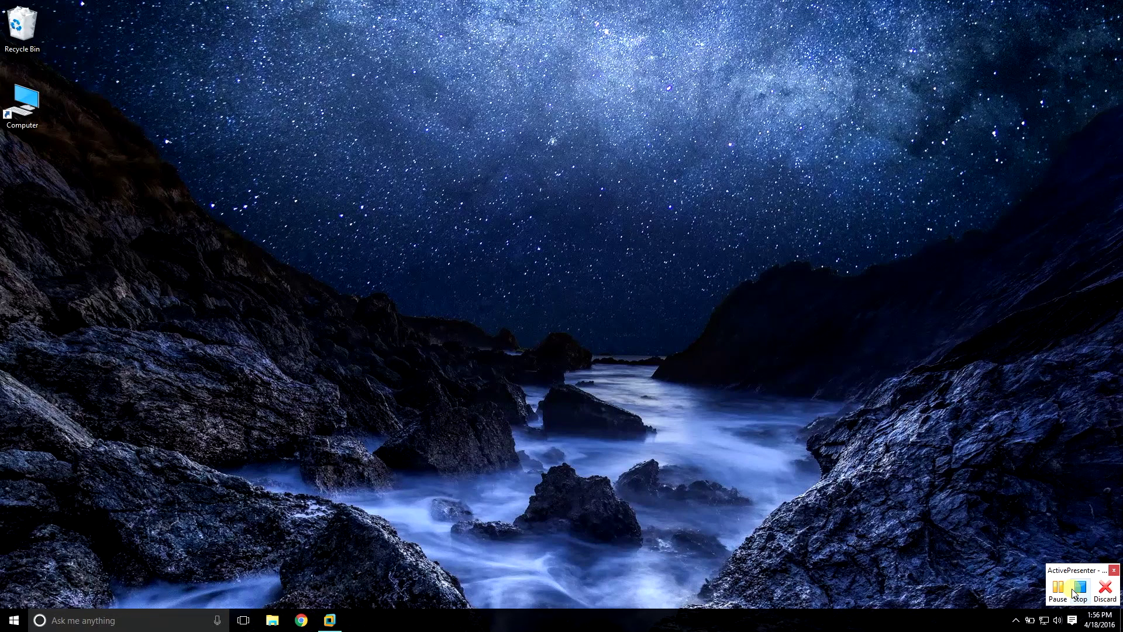